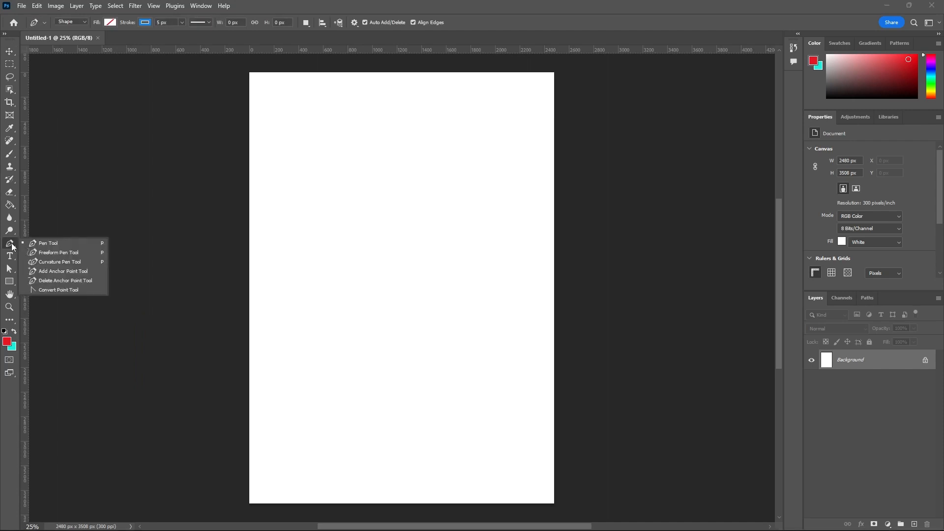
Step: Draw a closed curved shape with four anchor points using the Pen Tool, about 1132 px wide and 707 px high, on the page's upper half
{"action": "left_click", "coordinate": [37, 243]}
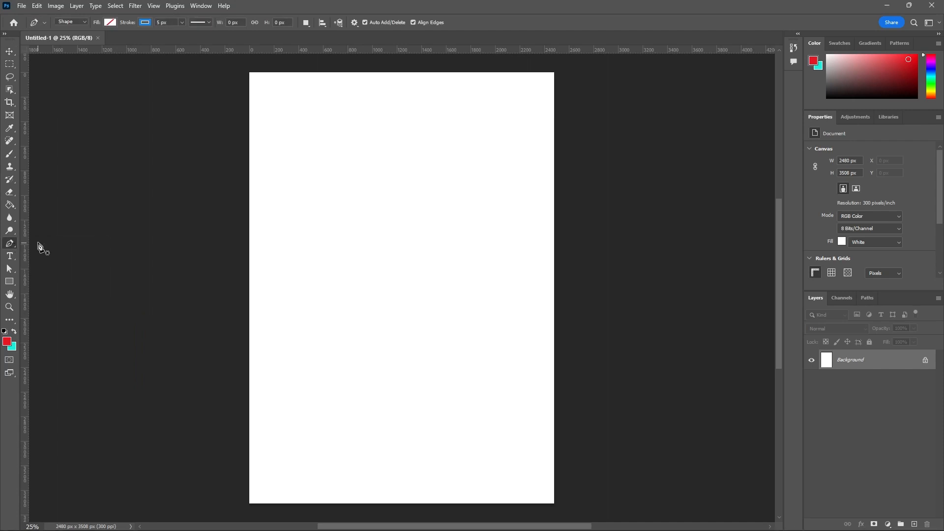
{"action": "left_click", "coordinate": [329, 162]}
{"action": "left_click_drag", "start_coordinate": [290, 231], "coordinate": [297, 243]}
{"action": "left_click_drag", "start_coordinate": [373, 241], "coordinate": [384, 257]}
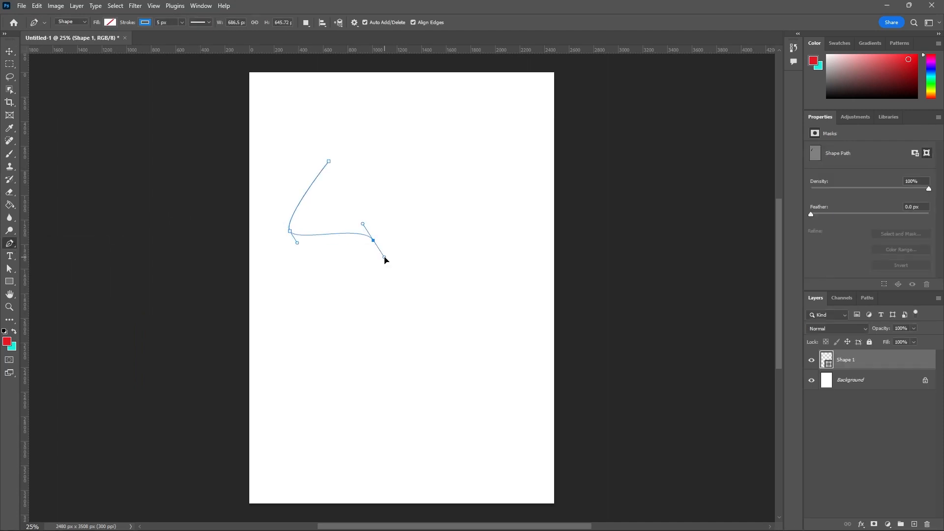
{"action": "left_click_drag", "start_coordinate": [428, 226], "coordinate": [433, 208]}
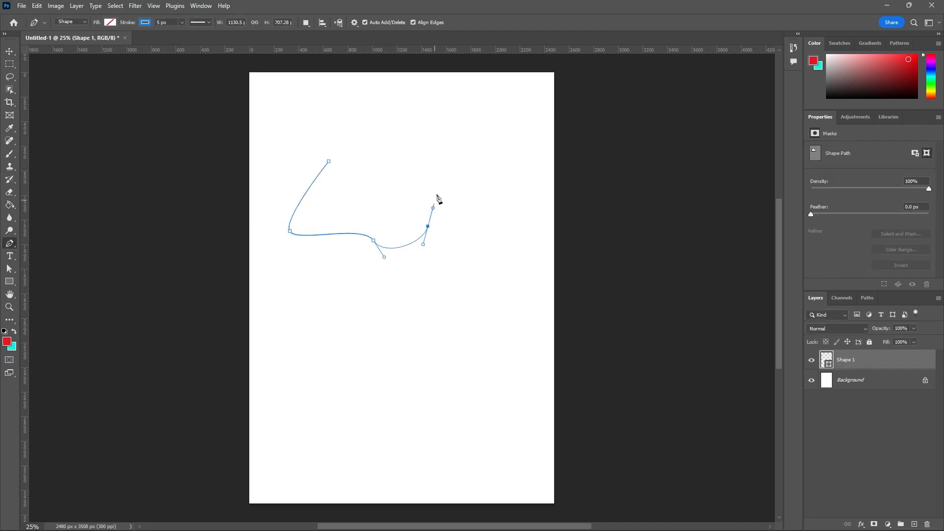
{"action": "left_click", "coordinate": [329, 162]}
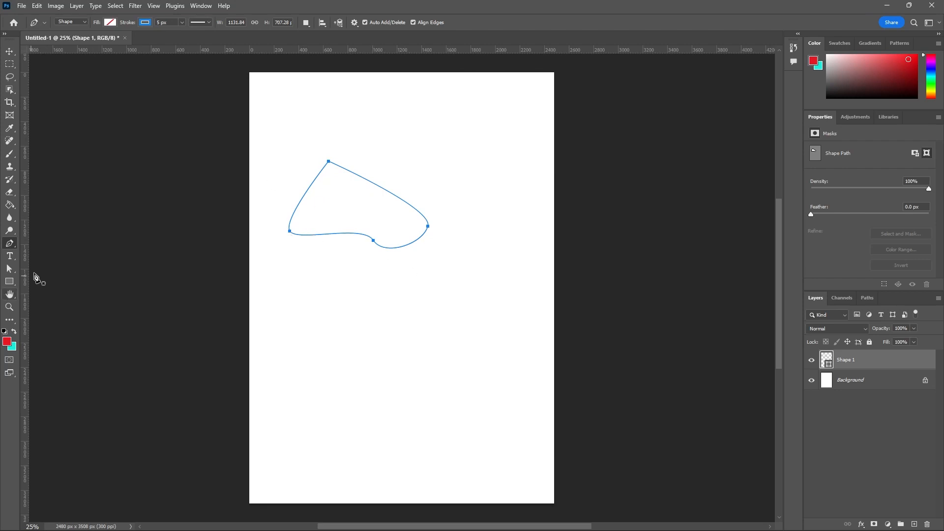
Step: Move the whole pen-drawn path around the page with the Path Selection Tool, leaving it near the upper middle
{"action": "left_click", "coordinate": [14, 271]}
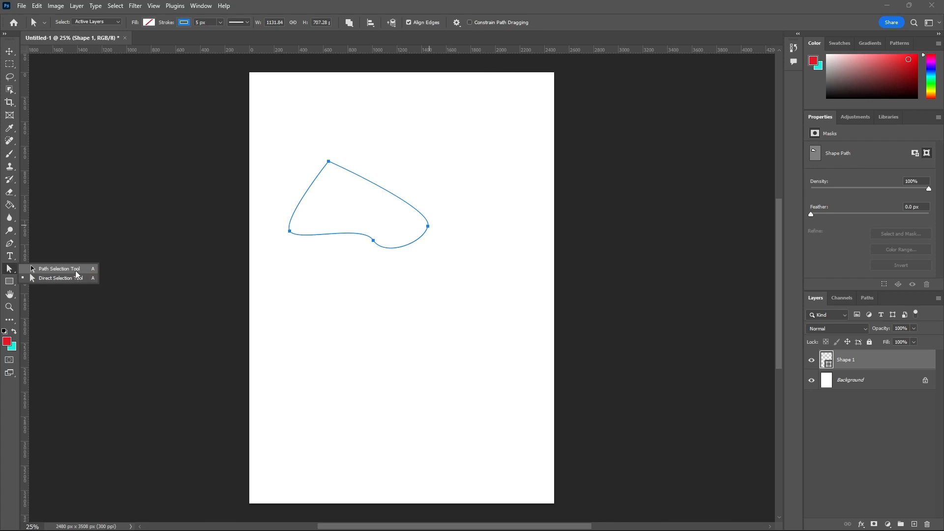
{"action": "left_click", "coordinate": [47, 277]}
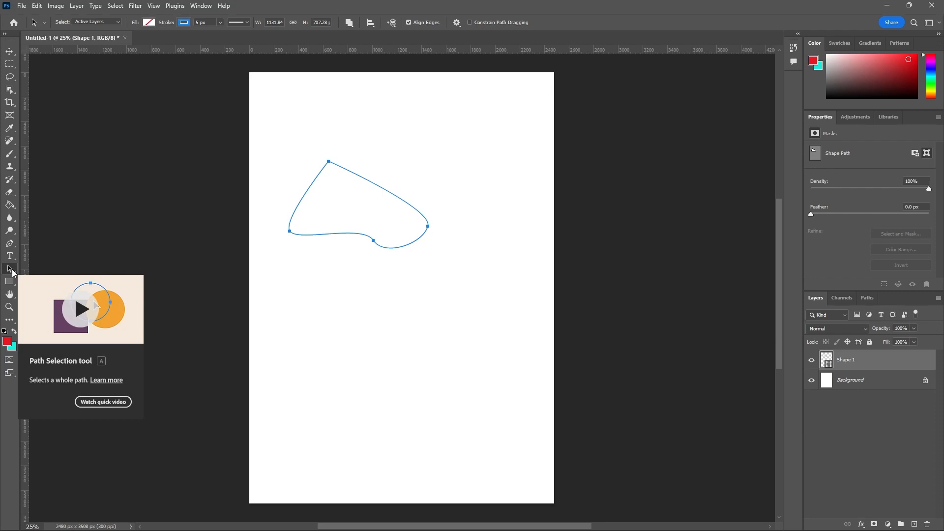
{"action": "left_click", "coordinate": [12, 270]}
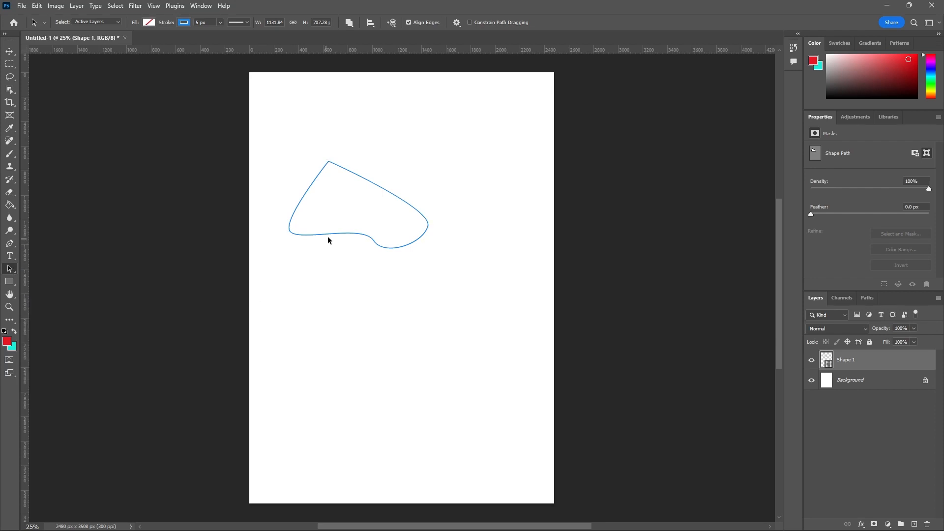
{"action": "left_click_drag", "start_coordinate": [331, 238], "coordinate": [373, 256]}
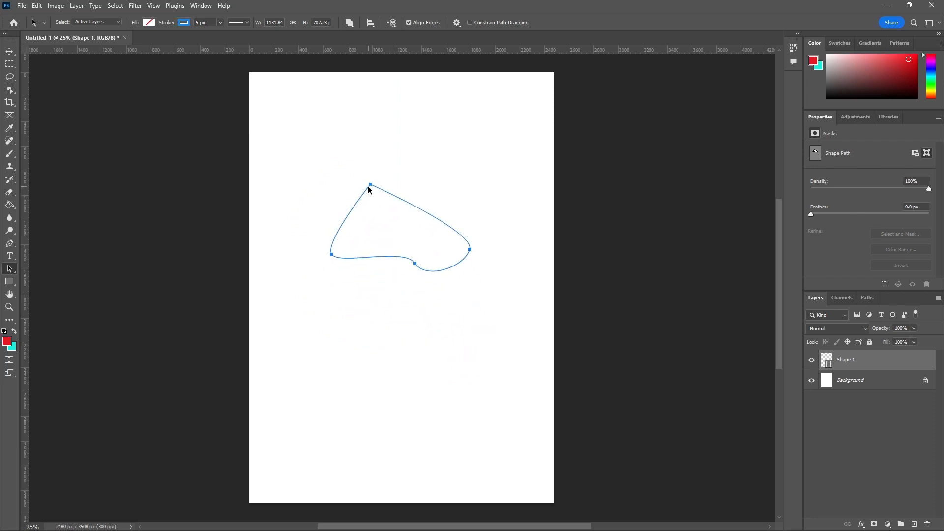
{"action": "left_click_drag", "start_coordinate": [370, 186], "coordinate": [329, 166]}
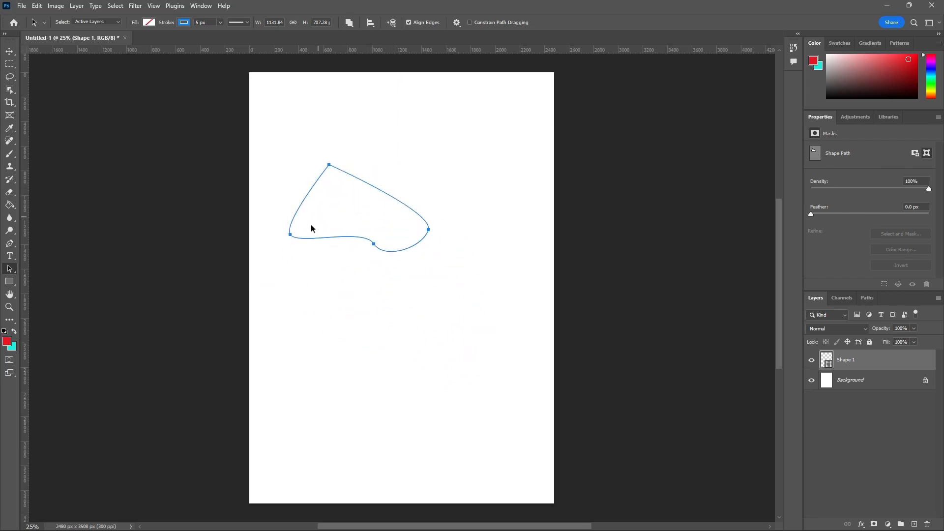
{"action": "left_click_drag", "start_coordinate": [290, 237], "coordinate": [299, 263]}
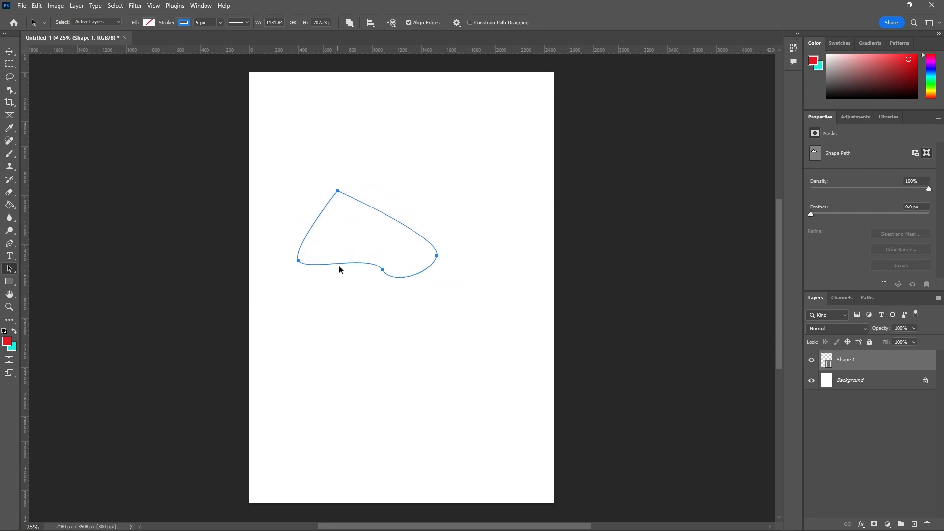
{"action": "left_click_drag", "start_coordinate": [382, 271], "coordinate": [385, 277]}
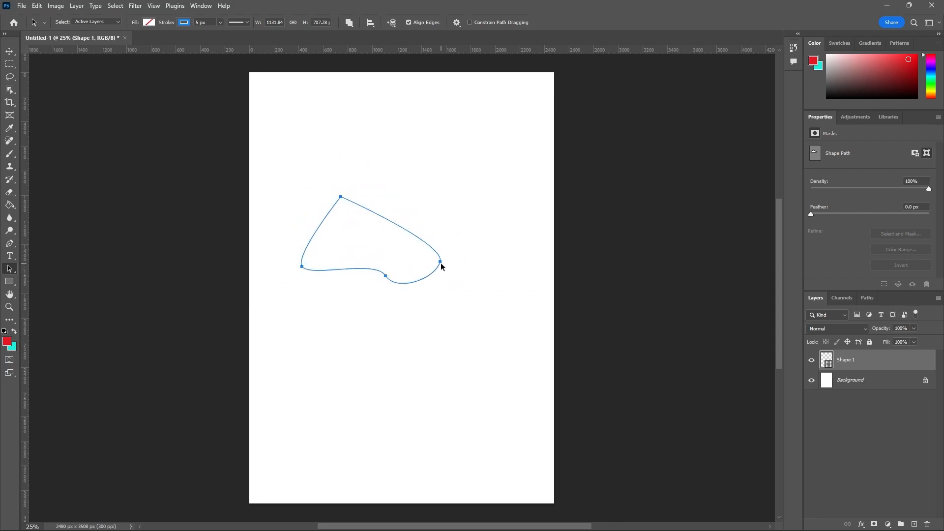
{"action": "left_click_drag", "start_coordinate": [441, 263], "coordinate": [456, 224]}
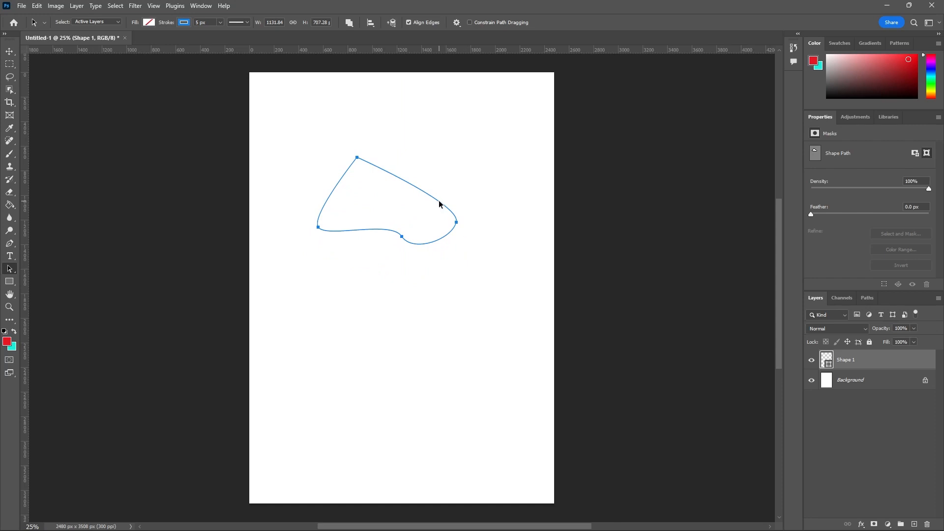
{"action": "mouse_move", "coordinate": [439, 204]}
{"action": "left_mouse_down"}
{"action": "mouse_move", "coordinate": [429, 262]}
{"action": "mouse_move", "coordinate": [441, 191]}
{"action": "left_mouse_up"}
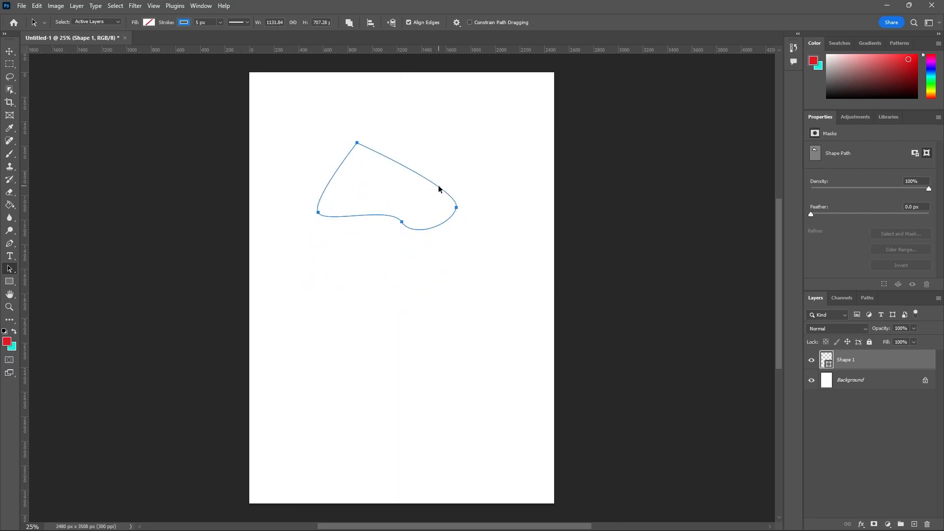
{"action": "mouse_move", "coordinate": [364, 219]}
{"action": "left_mouse_down"}
{"action": "mouse_move", "coordinate": [363, 244]}
{"action": "mouse_move", "coordinate": [351, 216]}
{"action": "left_mouse_up"}
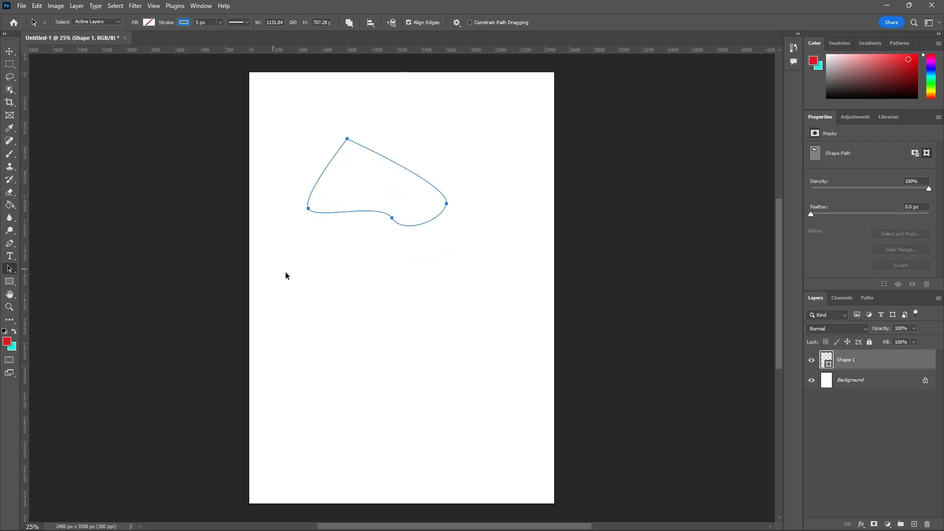
{"action": "mouse_move", "coordinate": [402, 165]}
{"action": "left_mouse_down"}
{"action": "mouse_move", "coordinate": [257, 113]}
{"action": "mouse_move", "coordinate": [512, 156]}
{"action": "mouse_move", "coordinate": [281, 388]}
{"action": "mouse_move", "coordinate": [419, 162]}
{"action": "mouse_move", "coordinate": [456, 367]}
{"action": "mouse_move", "coordinate": [263, 316]}
{"action": "mouse_move", "coordinate": [489, 120]}
{"action": "mouse_move", "coordinate": [470, 297]}
{"action": "mouse_move", "coordinate": [393, 154]}
{"action": "mouse_move", "coordinate": [402, 156]}
{"action": "left_mouse_up"}
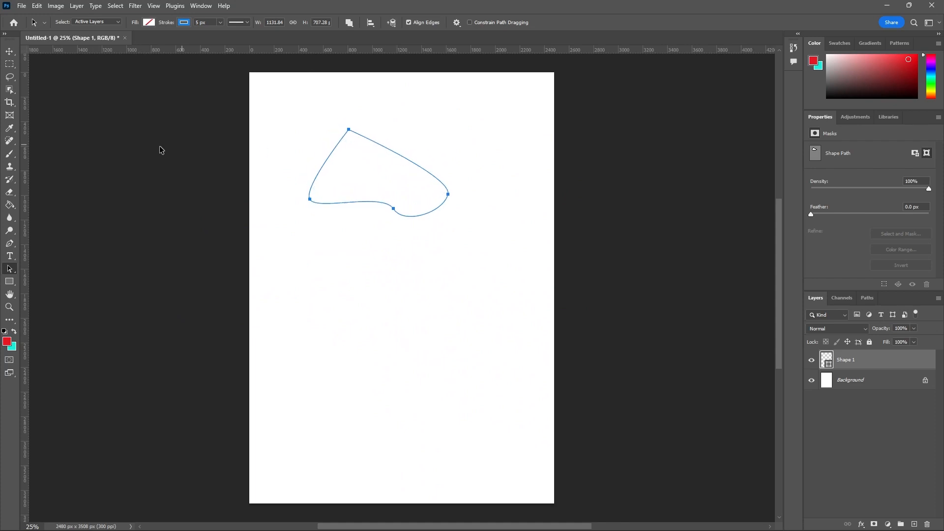
Step: Reposition the path's four anchor points individually with the Direct Selection Tool to stretch the shape to about 1358 by 1061 px
{"action": "left_click", "coordinate": [13, 271]}
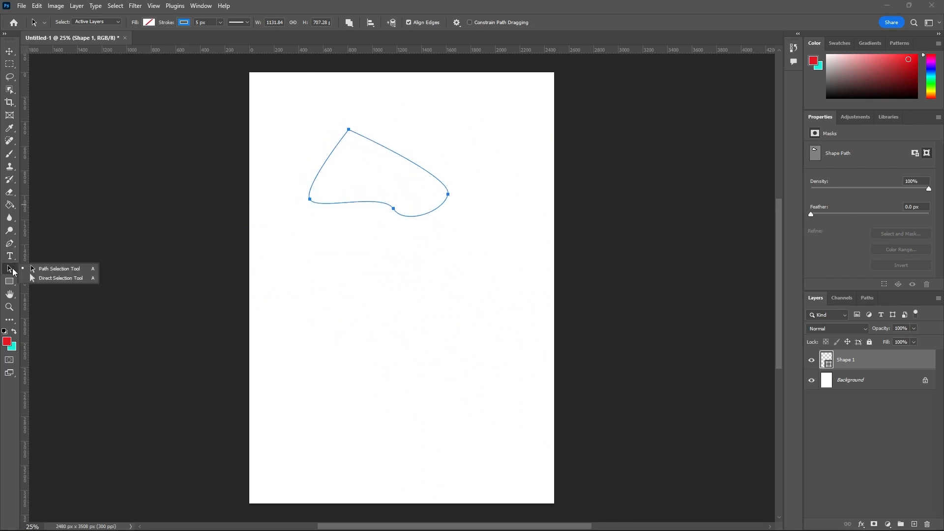
{"action": "left_click", "coordinate": [42, 279]}
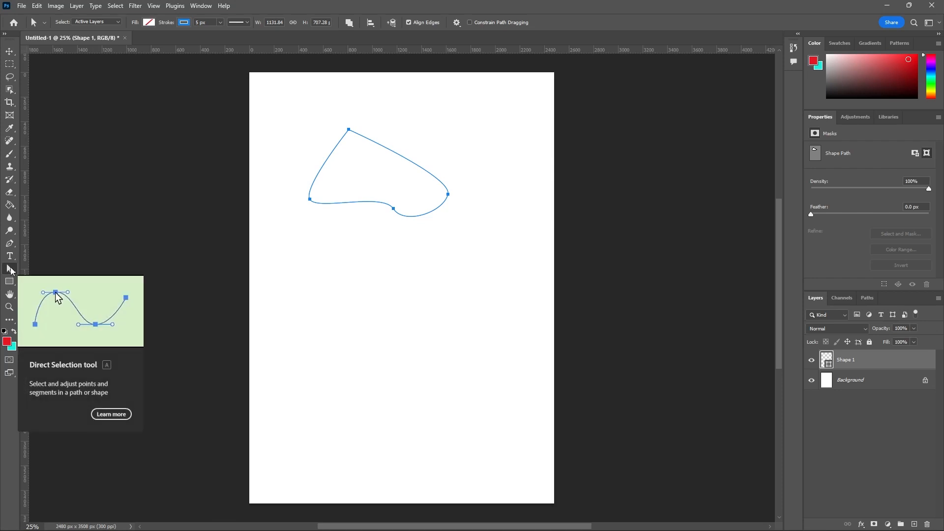
{"action": "left_click", "coordinate": [11, 270]}
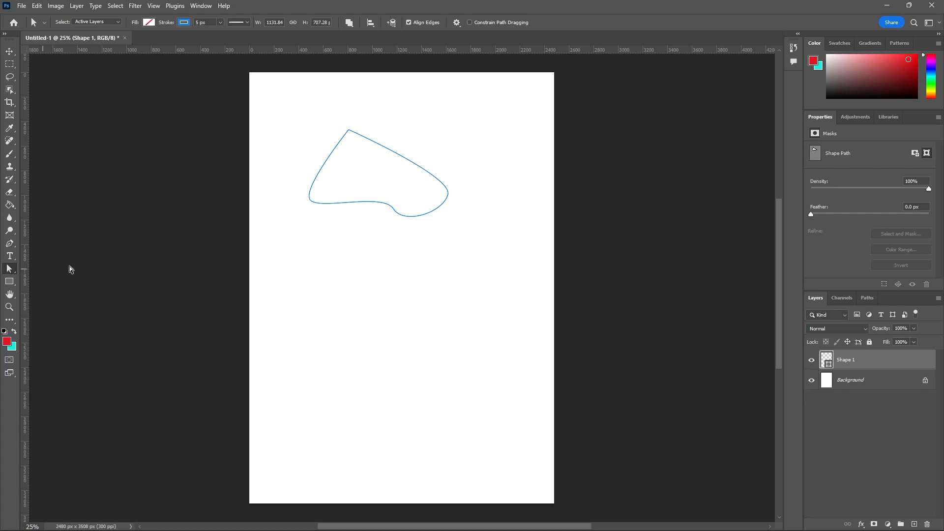
{"action": "left_click", "coordinate": [324, 203]}
{"action": "left_click", "coordinate": [349, 131]}
{"action": "mouse_move", "coordinate": [349, 131]}
{"action": "left_mouse_down"}
{"action": "mouse_move", "coordinate": [364, 165]}
{"action": "mouse_move", "coordinate": [350, 126]}
{"action": "left_mouse_up"}
{"action": "left_click_drag", "start_coordinate": [310, 201], "coordinate": [291, 241]}
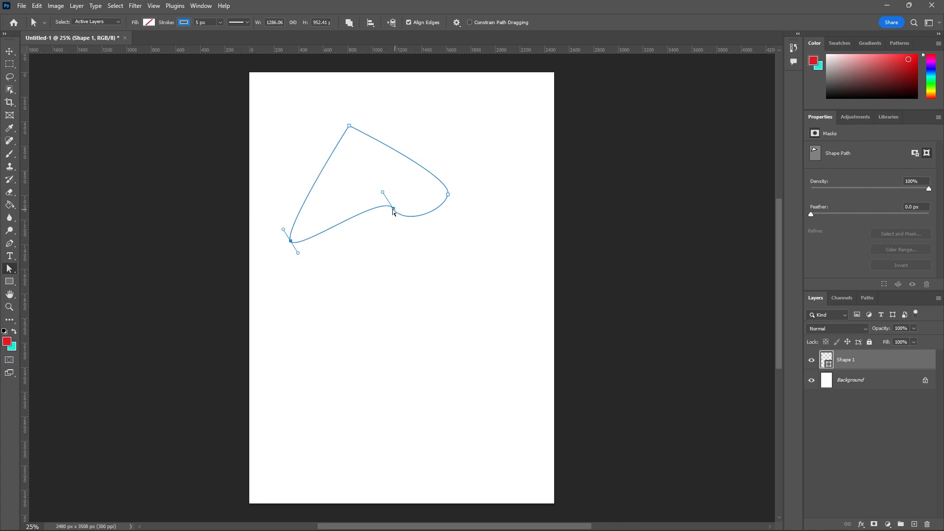
{"action": "left_click_drag", "start_coordinate": [394, 209], "coordinate": [381, 254]}
{"action": "left_click_drag", "start_coordinate": [448, 194], "coordinate": [457, 165]}
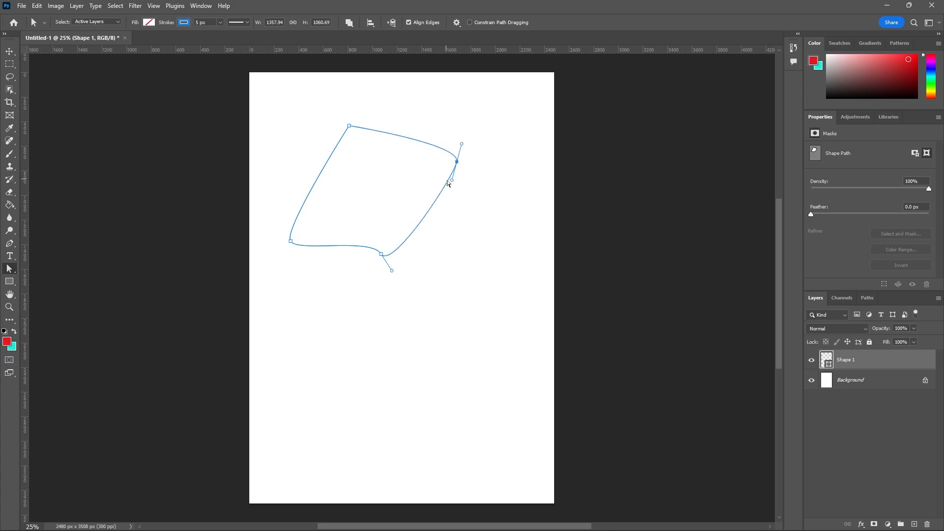
Step: Reshape the path's curves by adjusting its direction handles and segments, ending with an outline about 1870 px wide and 1223 px high
{"action": "left_click_drag", "start_coordinate": [453, 184], "coordinate": [500, 245]}
{"action": "left_click_drag", "start_coordinate": [448, 148], "coordinate": [414, 165]}
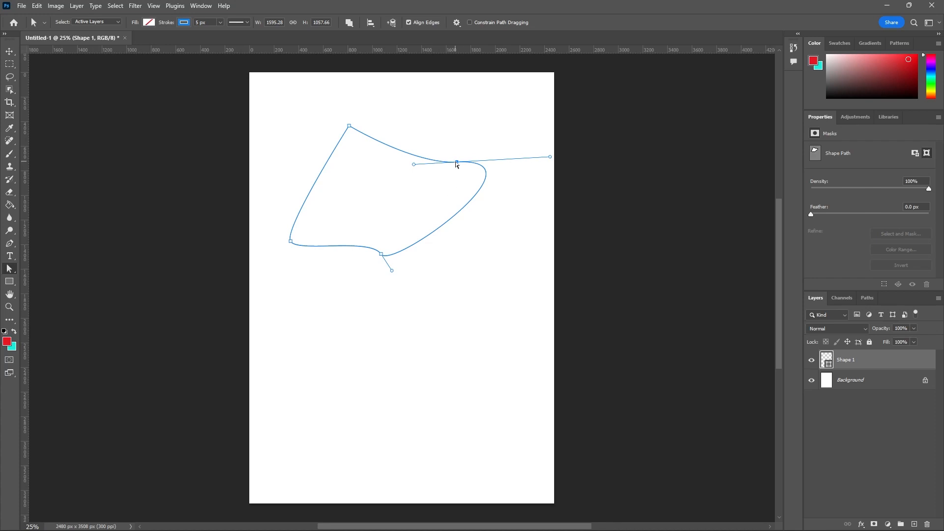
{"action": "left_click_drag", "start_coordinate": [458, 216], "coordinate": [489, 243]}
{"action": "mouse_move", "coordinate": [402, 148]}
{"action": "left_mouse_down"}
{"action": "mouse_move", "coordinate": [408, 139]}
{"action": "mouse_move", "coordinate": [400, 144]}
{"action": "left_mouse_up"}
{"action": "left_click_drag", "start_coordinate": [316, 185], "coordinate": [282, 164]}
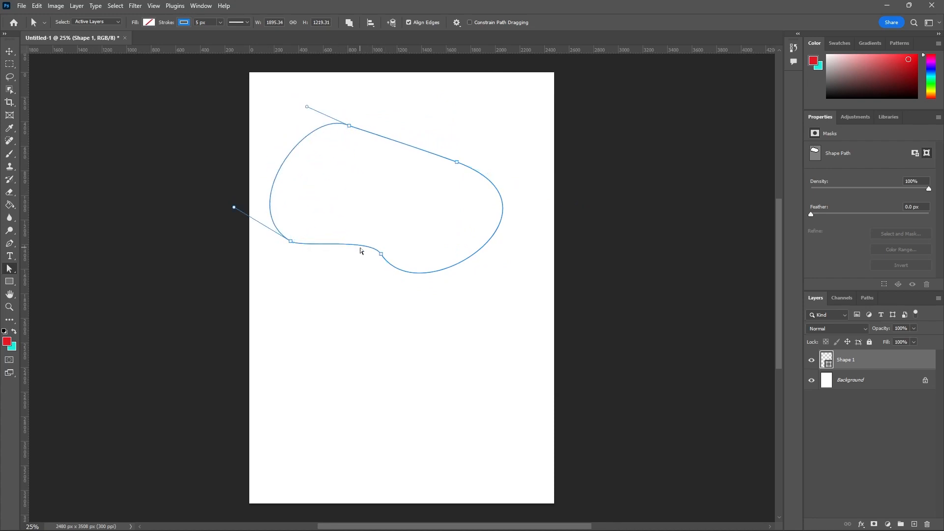
{"action": "left_click_drag", "start_coordinate": [359, 250], "coordinate": [399, 262]}
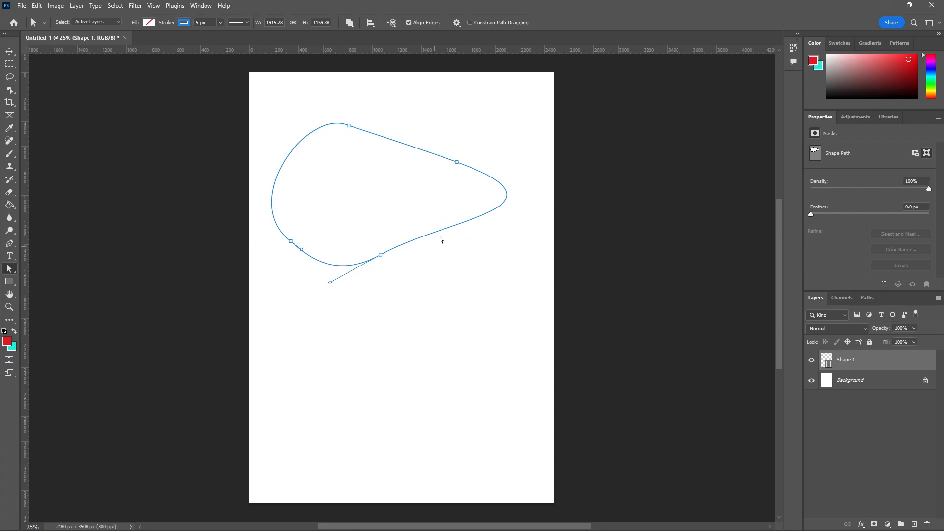
{"action": "mouse_move", "coordinate": [449, 231]}
{"action": "left_mouse_down"}
{"action": "mouse_move", "coordinate": [474, 280]}
{"action": "mouse_move", "coordinate": [434, 223]}
{"action": "left_mouse_up"}
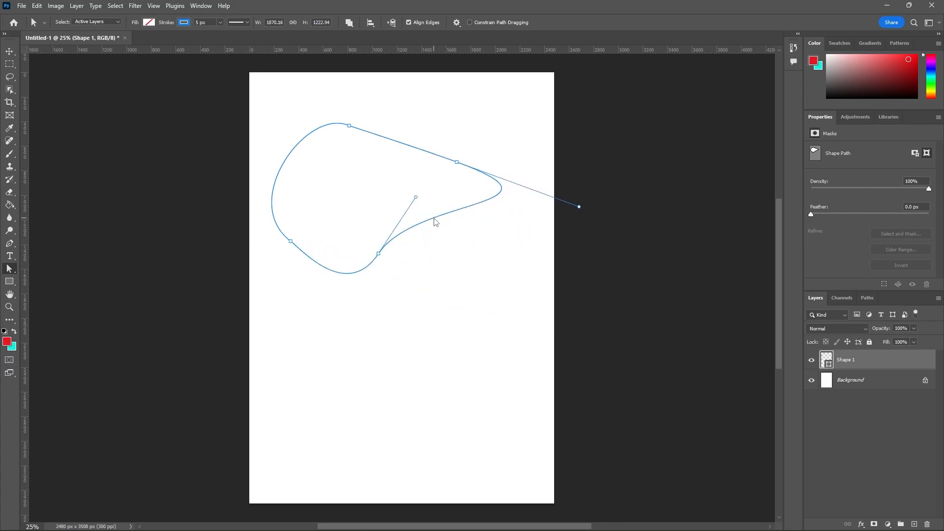
Step: Select the whole path with the Path Selection Tool and delete the Shape 1 layer
{"action": "right_click", "coordinate": [10, 272]}
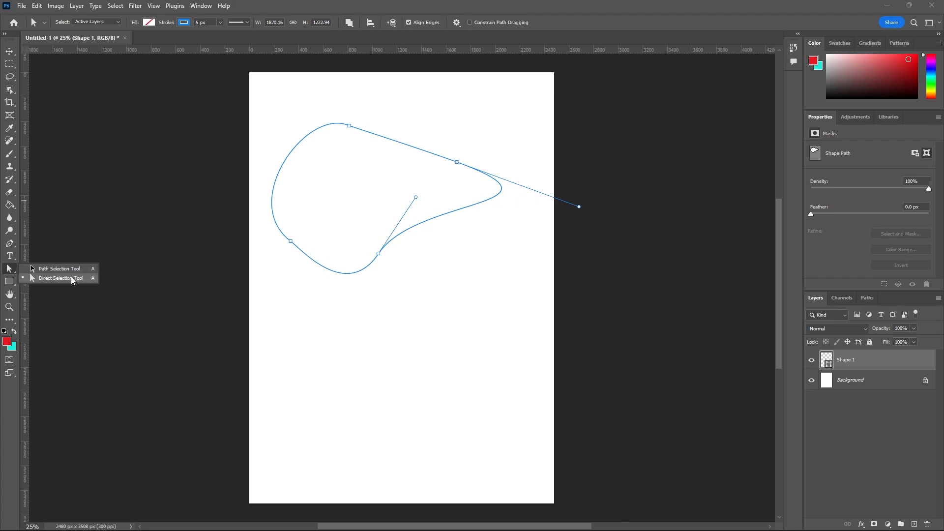
{"action": "left_click", "coordinate": [38, 269]}
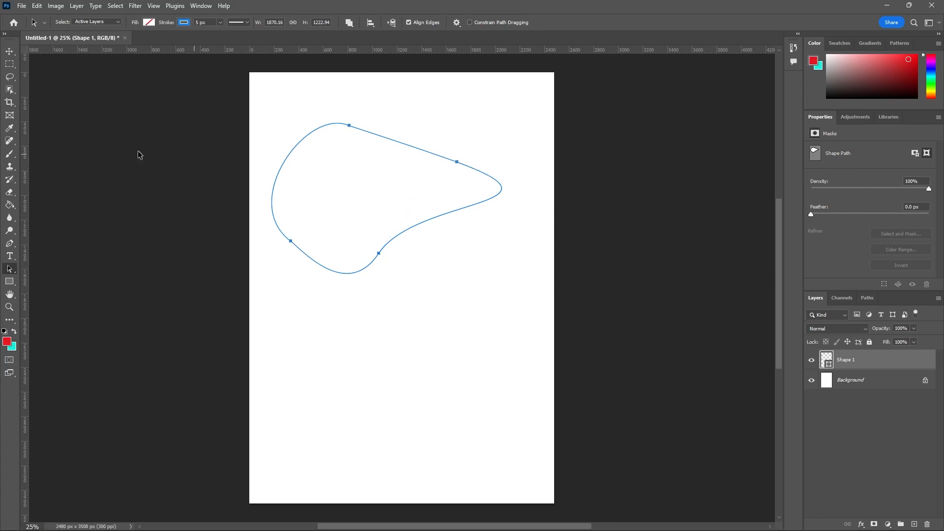
{"action": "left_click", "coordinate": [14, 54]}
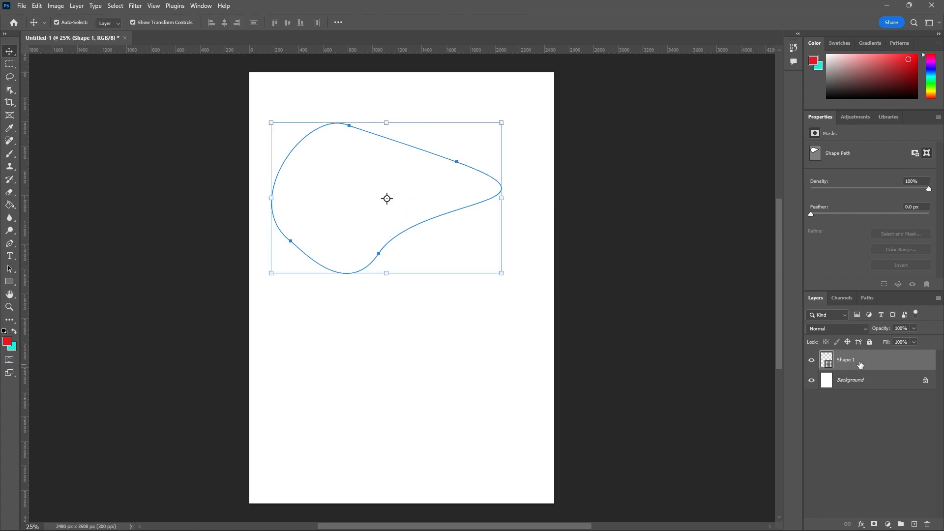
{"action": "left_click", "coordinate": [928, 525]}
{"action": "left_click", "coordinate": [435, 202]}
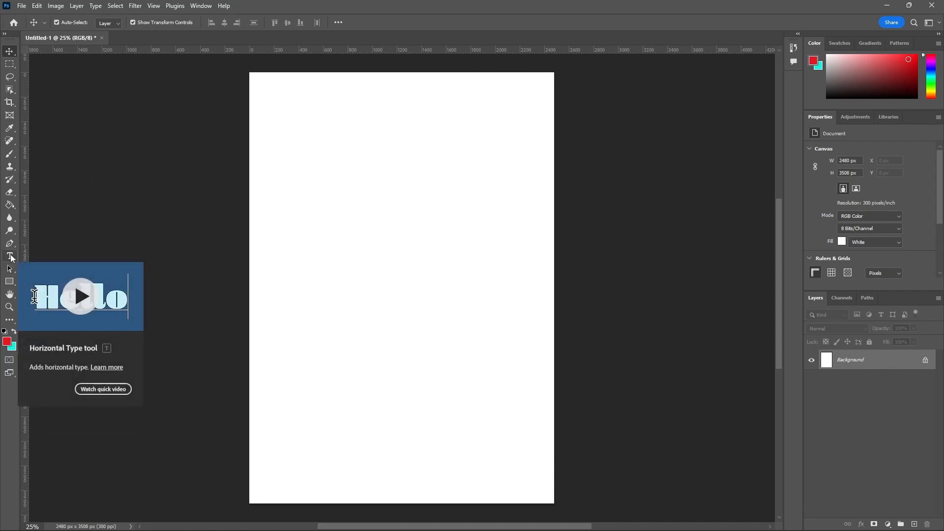
Step: Draw a rectangle about 1718 by 384 px across the page's upper part with the Rectangle Tool in Shape mode
{"action": "left_click", "coordinate": [14, 279]}
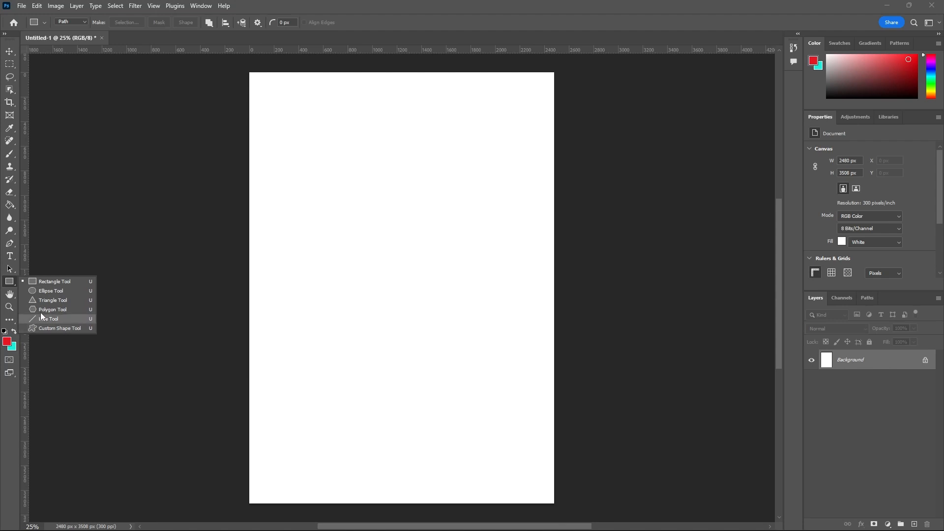
{"action": "left_click", "coordinate": [42, 281]}
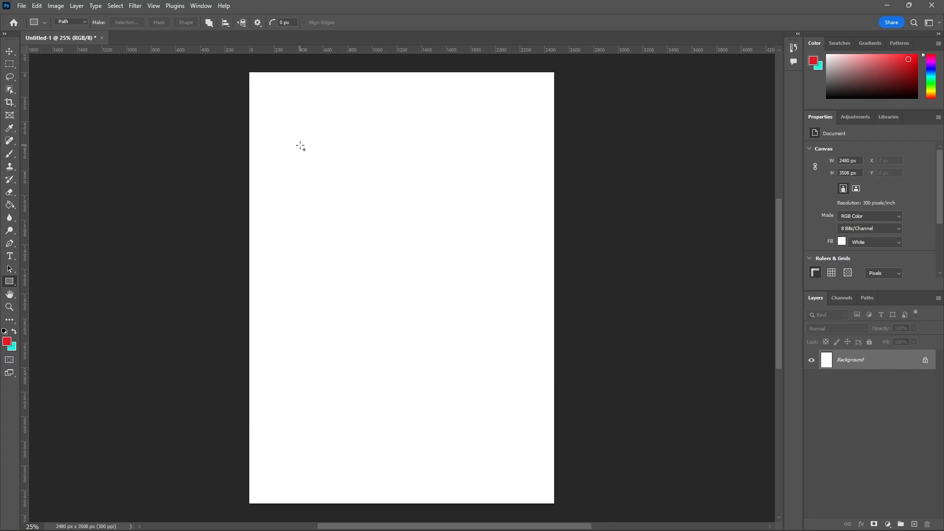
{"action": "left_click", "coordinate": [84, 25]}
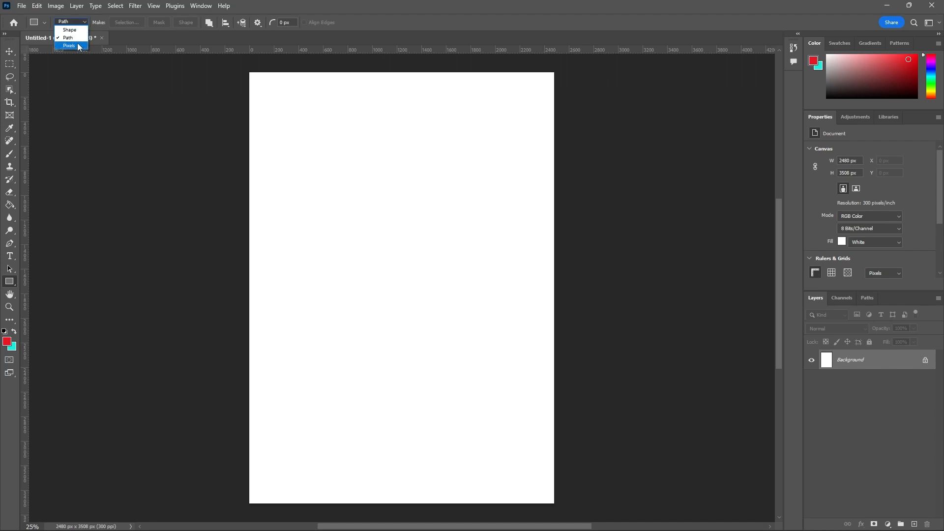
{"action": "left_click", "coordinate": [69, 30]}
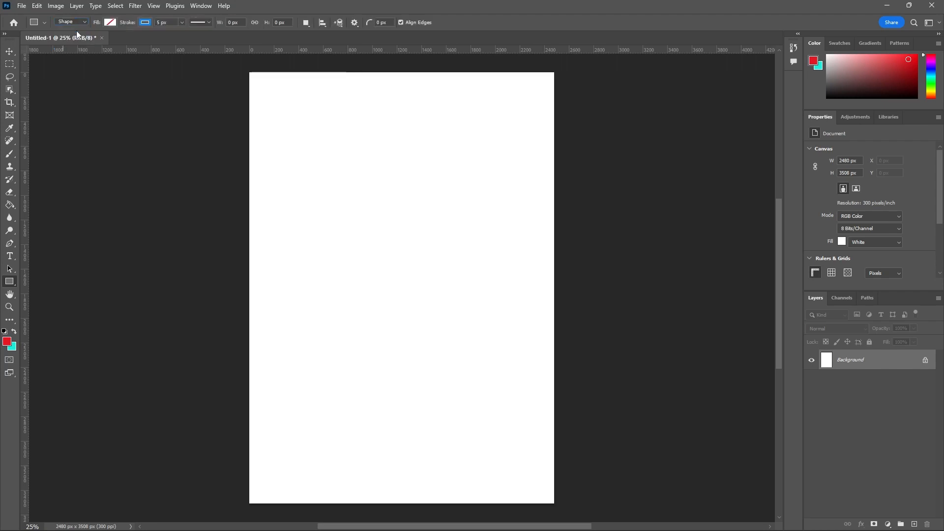
{"action": "left_click", "coordinate": [81, 22]}
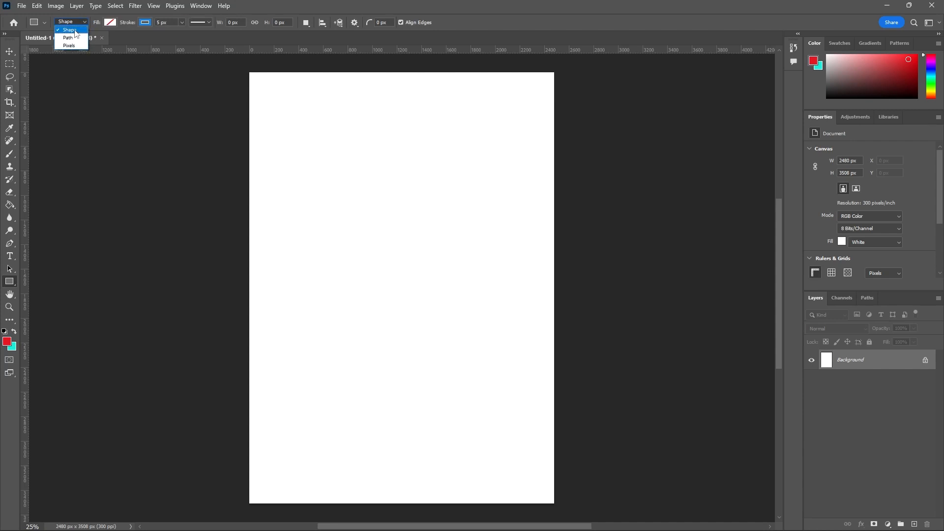
{"action": "left_click", "coordinate": [76, 32]}
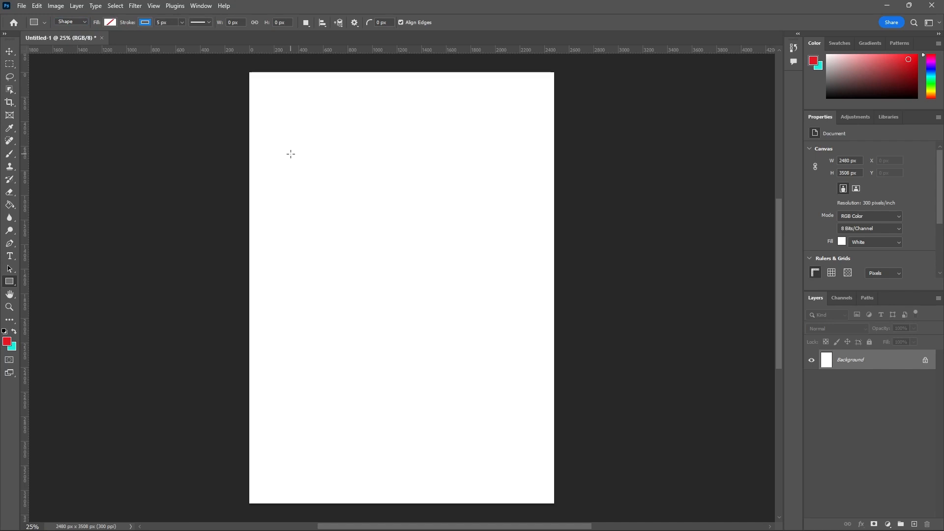
{"action": "left_click_drag", "start_coordinate": [290, 154], "coordinate": [502, 201]}
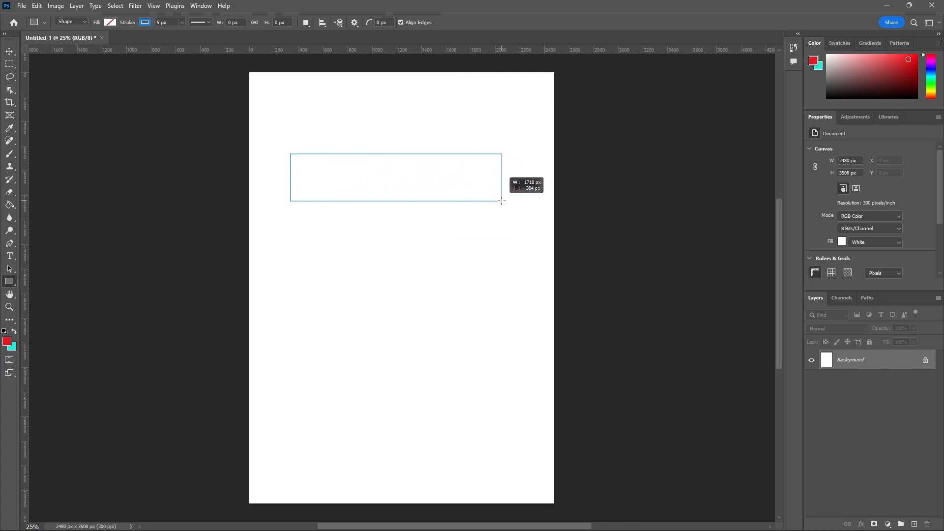
Step: Reshape the rectangle being drawn to about 414 by 2204 px, and finish it as a square of about 908 px
{"action": "left_click_drag", "start_coordinate": [502, 200], "coordinate": [341, 424]}
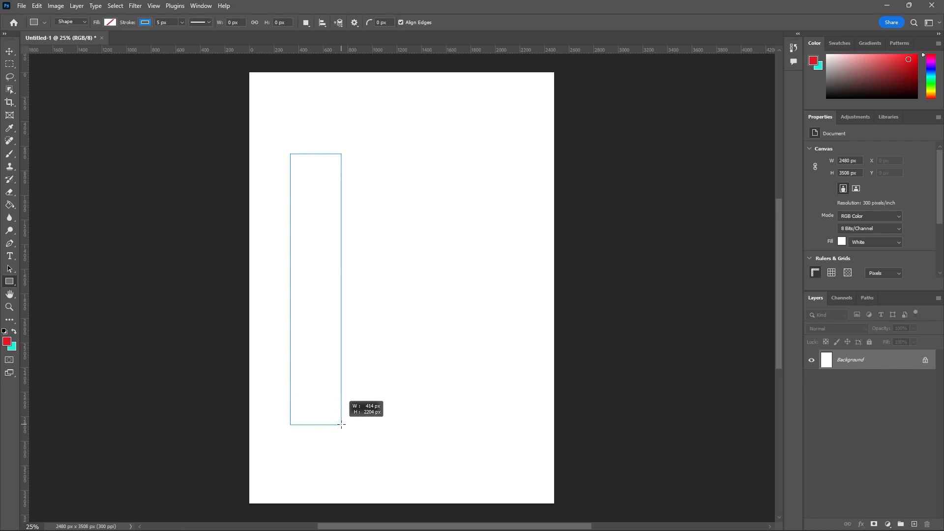
{"action": "left_click_drag", "start_coordinate": [342, 425], "coordinate": [419, 266]}
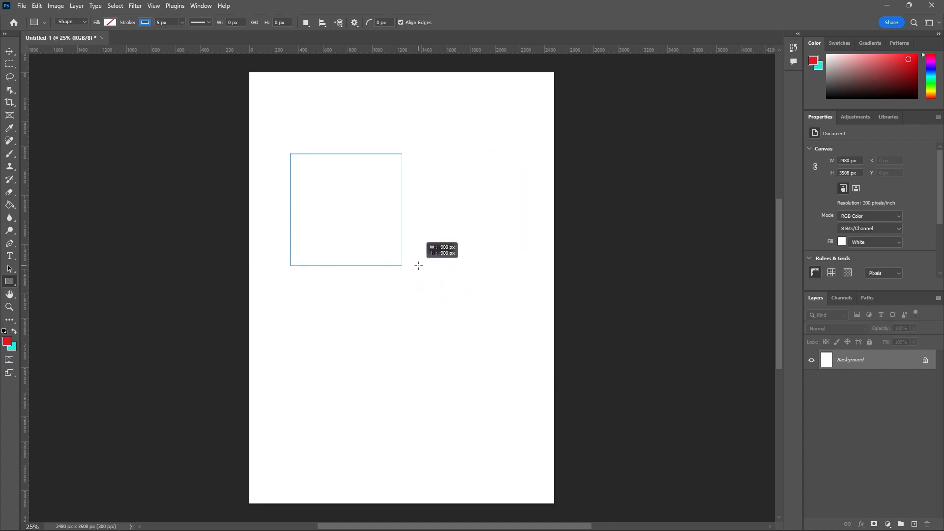
{"action": "left_click_drag", "start_coordinate": [419, 265], "coordinate": [418, 265]}
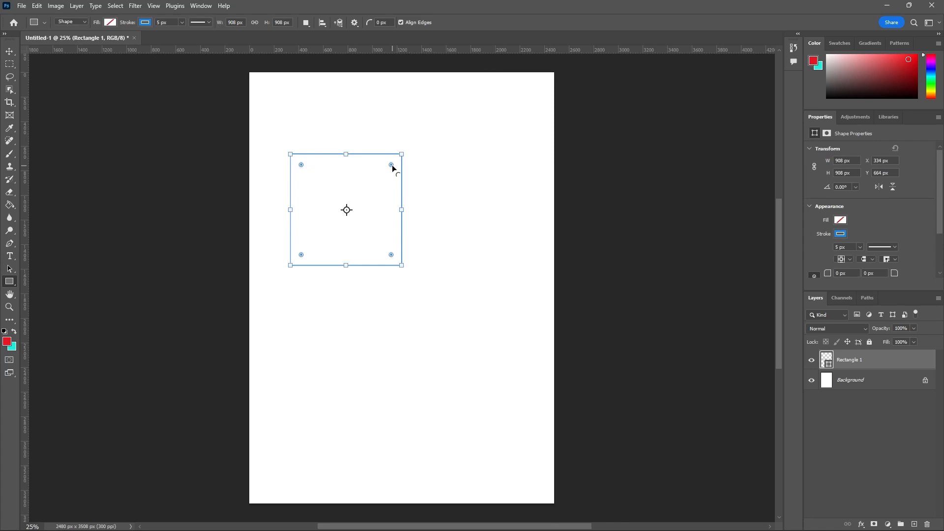
Step: Round the square's corners on the canvas to 200 px, reduce them to 140 px, and return them to 0 px
{"action": "left_click_drag", "start_coordinate": [391, 165], "coordinate": [401, 181]}
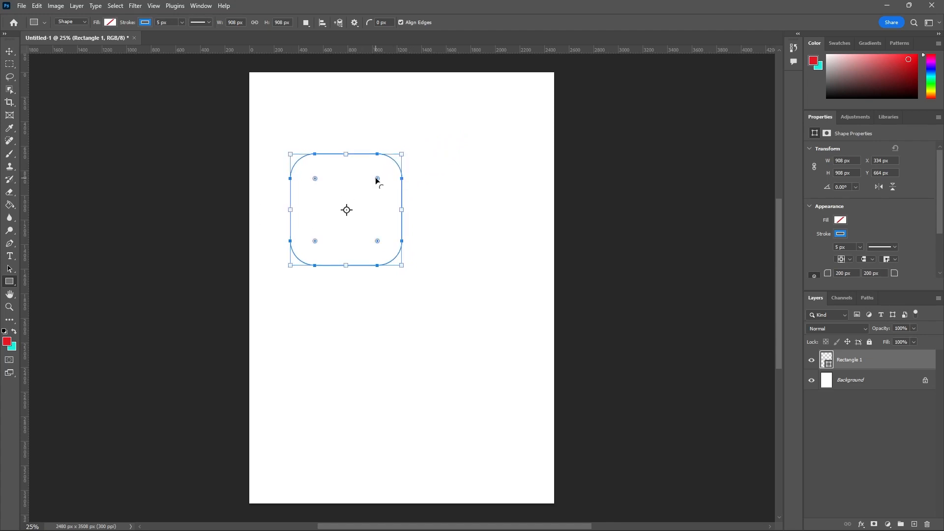
{"action": "mouse_move", "coordinate": [446, 527]}
{"action": "left_click_drag", "start_coordinate": [378, 178], "coordinate": [401, 172]}
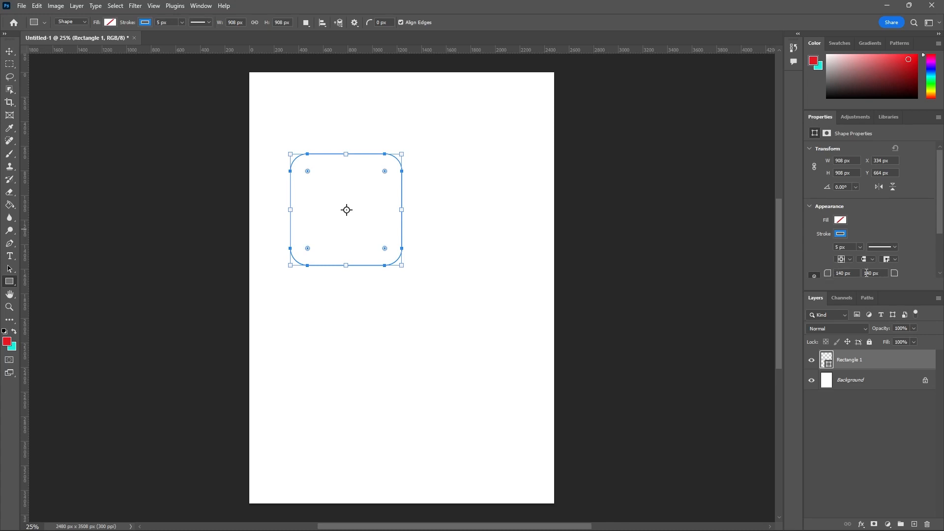
{"action": "scroll", "coordinate": [868, 224], "scroll_direction": "down", "scroll_amount": 3}
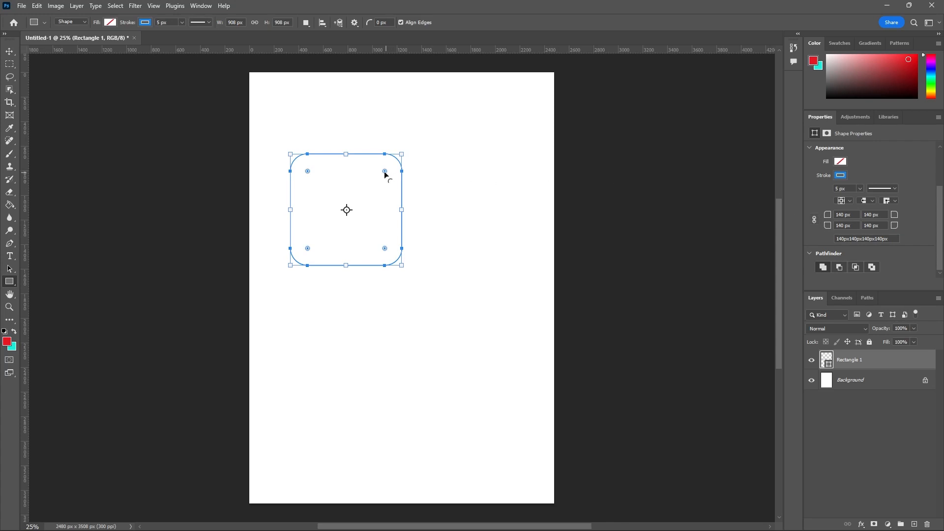
{"action": "left_click_drag", "start_coordinate": [385, 172], "coordinate": [493, 124]}
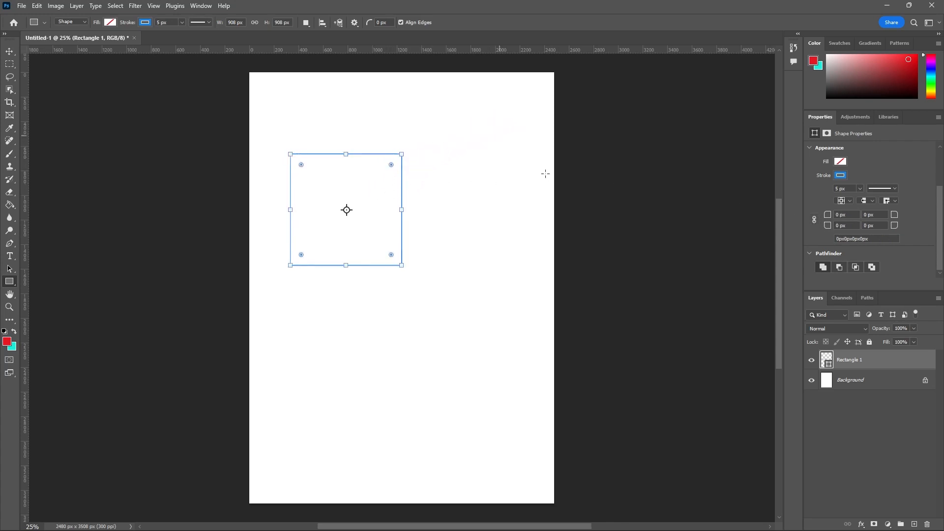
Step: Link the square's corner radii and round all four corners, first to 60 px and finally to 157 px
{"action": "left_click", "coordinate": [815, 221]}
{"action": "left_click", "coordinate": [421, 150]}
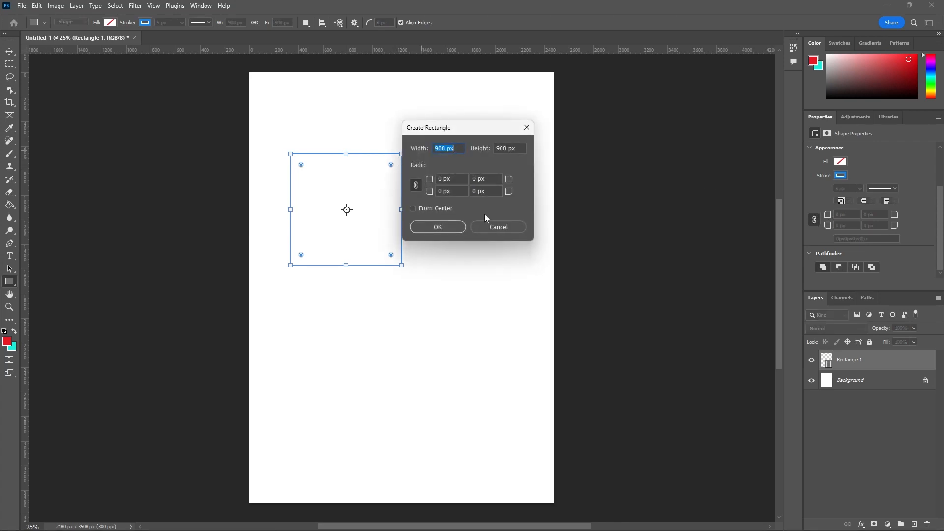
{"action": "left_click", "coordinate": [492, 229]}
{"action": "mouse_move", "coordinate": [391, 164]}
{"action": "left_mouse_down"}
{"action": "mouse_move", "coordinate": [387, 172]}
{"action": "mouse_move", "coordinate": [401, 163]}
{"action": "left_mouse_up"}
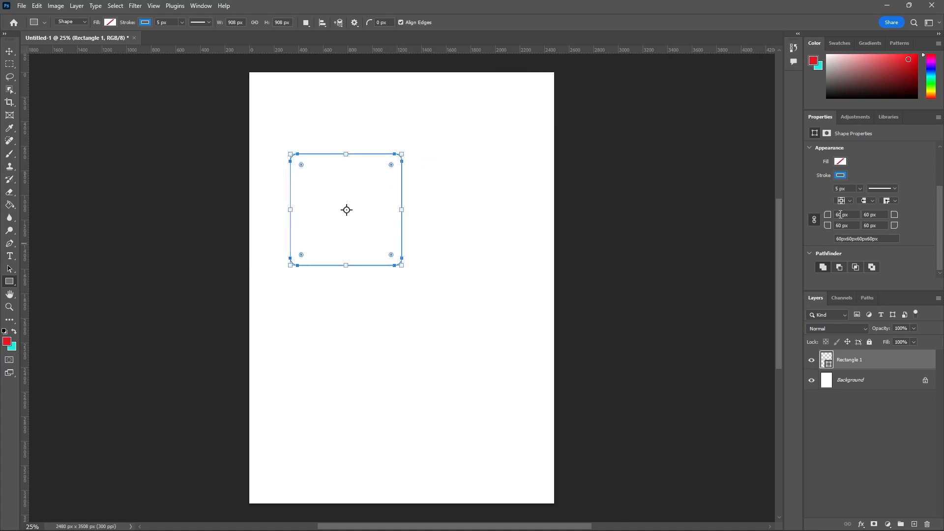
{"action": "left_click_drag", "start_coordinate": [828, 215], "coordinate": [877, 216]}
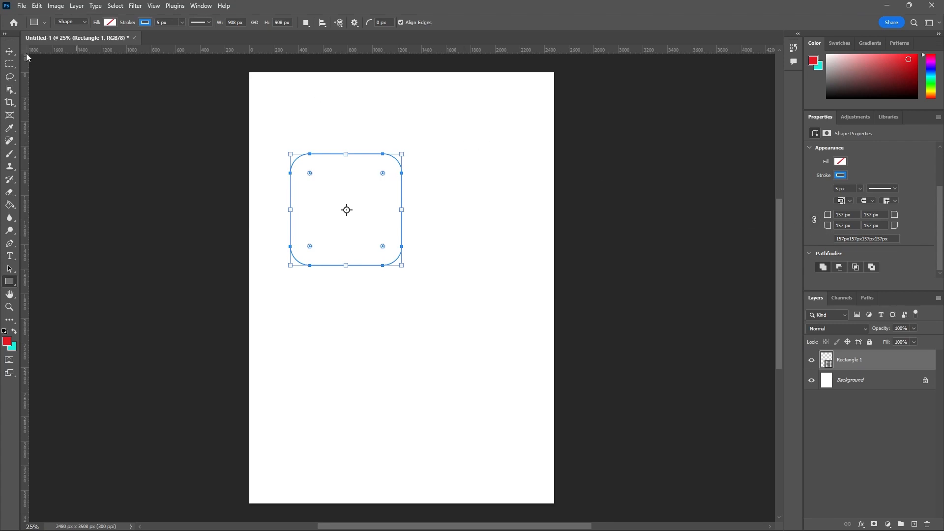
Step: Select the Rectangle 1 layer with the Move Tool and independently set its top-left corner radius to 460 px and top-right to 251 px
{"action": "left_click", "coordinate": [9, 52]}
{"action": "left_click", "coordinate": [301, 295]}
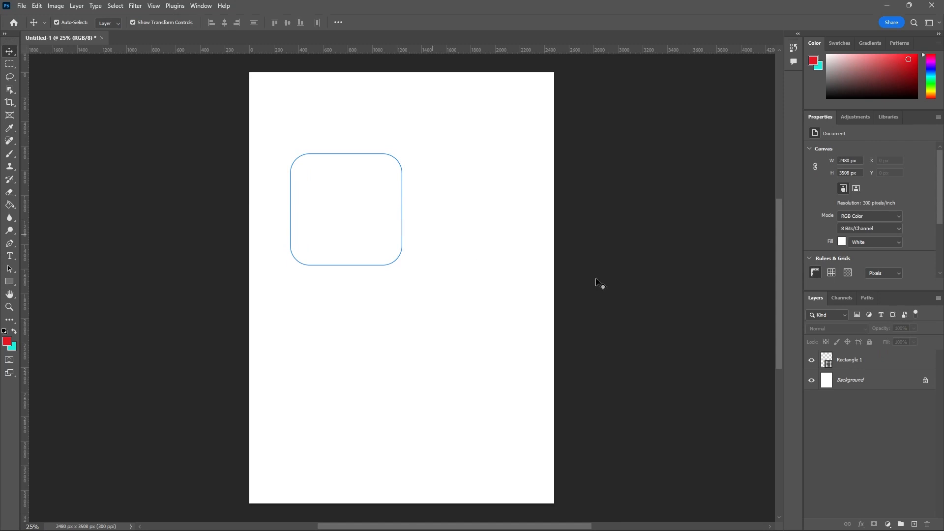
{"action": "left_click", "coordinate": [842, 358]}
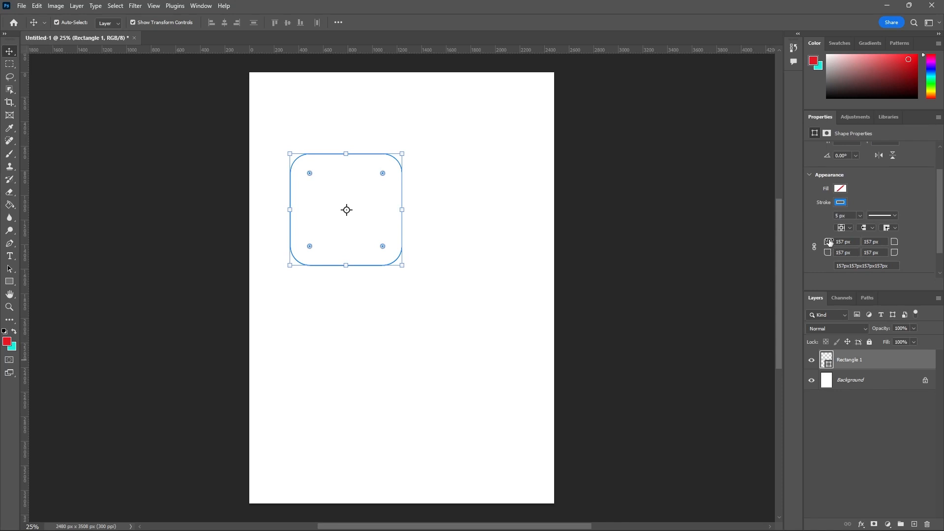
{"action": "left_click_drag", "start_coordinate": [830, 245], "coordinate": [879, 246]}
{"action": "left_click_drag", "start_coordinate": [827, 246], "coordinate": [941, 251]}
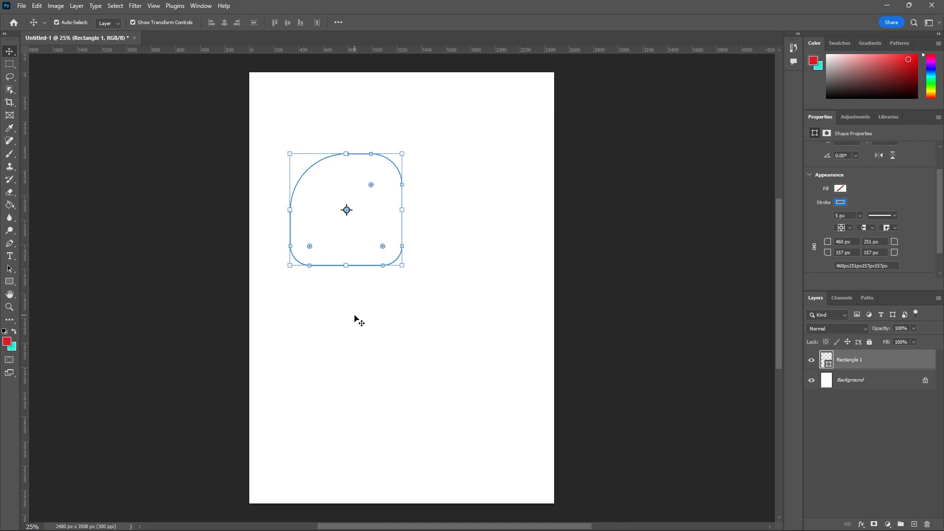
Step: Delete the Rectangle 1 layer
{"action": "scroll", "coordinate": [940, 222], "scroll_direction": "down", "scroll_amount": 2}
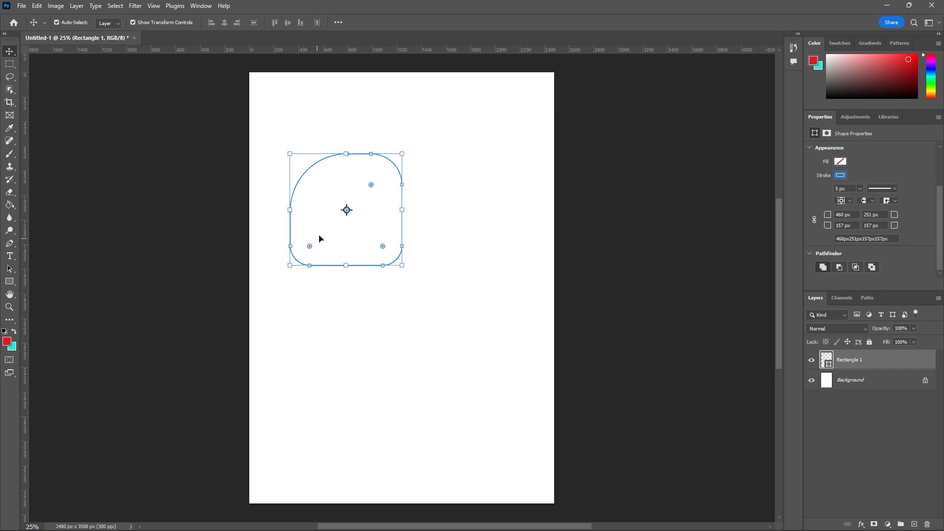
{"action": "left_click", "coordinate": [927, 524]}
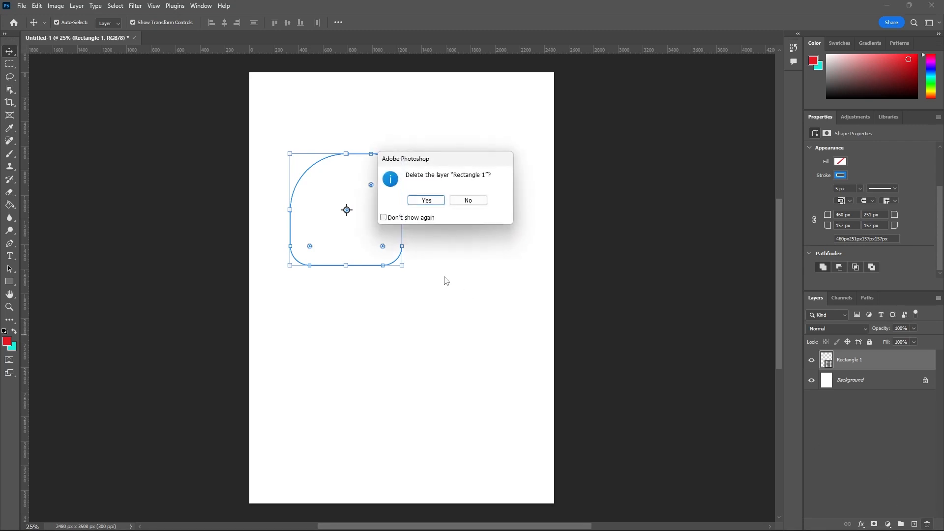
{"action": "left_click", "coordinate": [425, 201]}
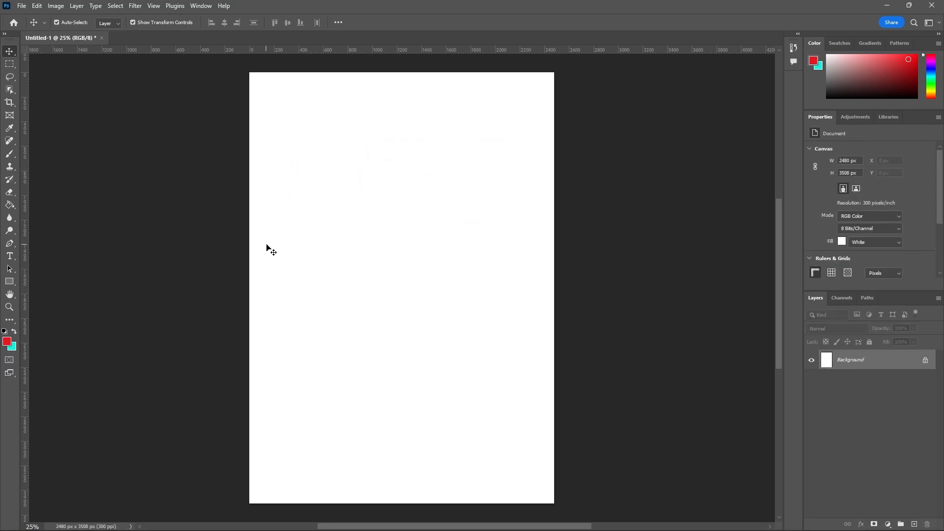
Step: Draw a square about 656 px wide in the page's upper half with the Rectangle Tool and round its corners to 132 px
{"action": "key", "text": "u"}
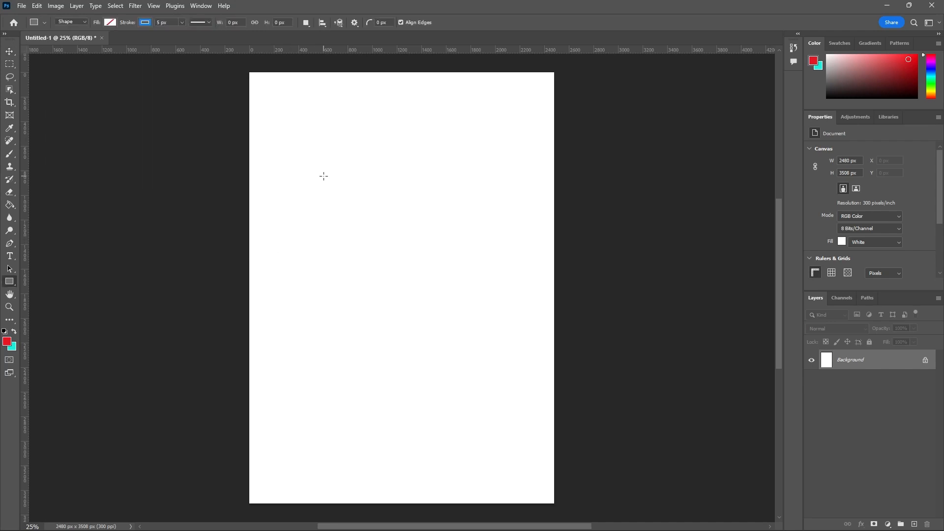
{"action": "left_click_drag", "start_coordinate": [324, 176], "coordinate": [423, 257]}
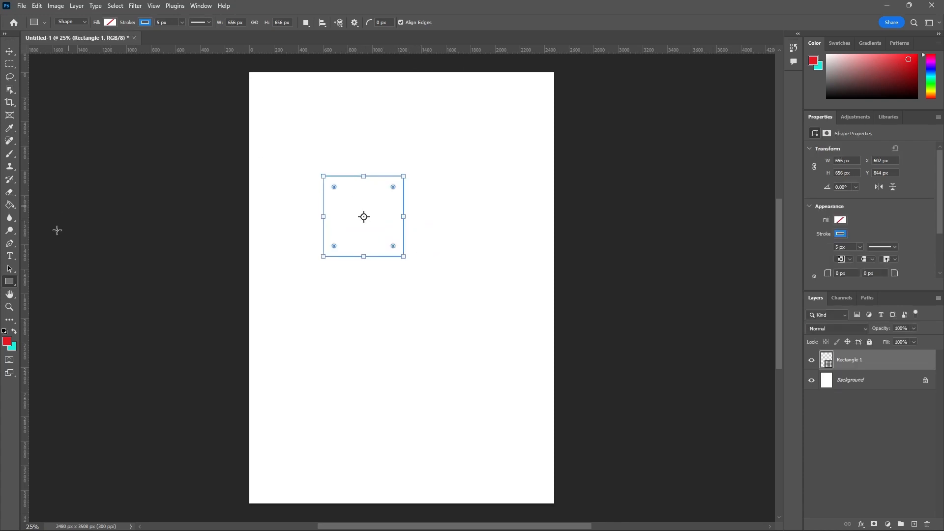
{"action": "left_click_drag", "start_coordinate": [394, 187], "coordinate": [388, 193]}
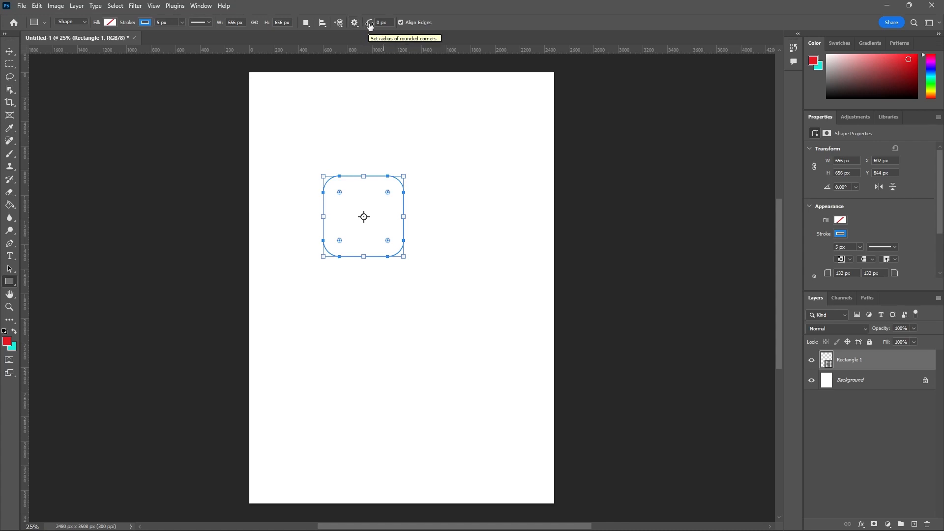
Step: Try a 40 px rounded-corner radius in the Rectangle Tool's options and reset it to 0 px
{"action": "mouse_move", "coordinate": [370, 25]}
{"action": "left_mouse_down"}
{"action": "mouse_move", "coordinate": [389, 30]}
{"action": "mouse_move", "coordinate": [359, 33]}
{"action": "left_mouse_up"}
{"action": "left_click", "coordinate": [370, 23]}
{"action": "key", "text": "Return"}
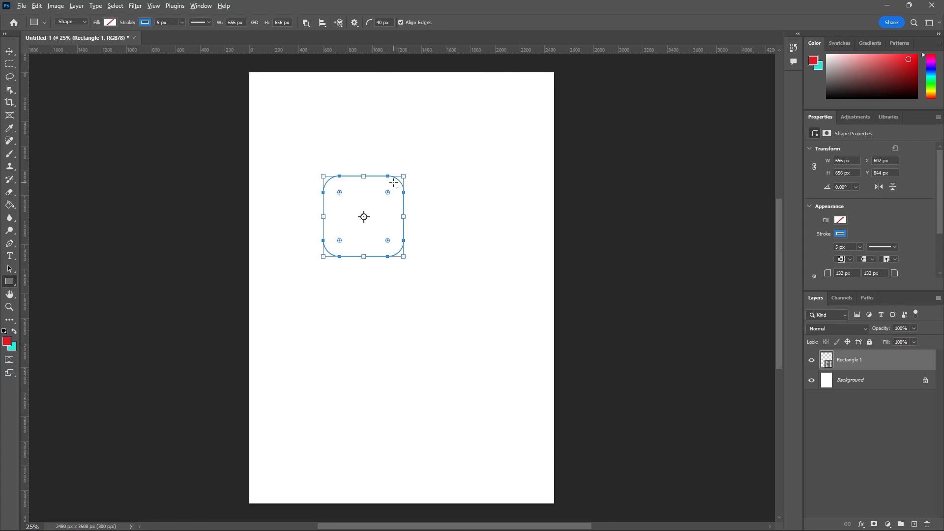
{"action": "scroll", "coordinate": [392, 183], "scroll_direction": "up", "scroll_amount": 1}
{"action": "scroll", "coordinate": [392, 184], "scroll_direction": "up", "scroll_amount": 2}
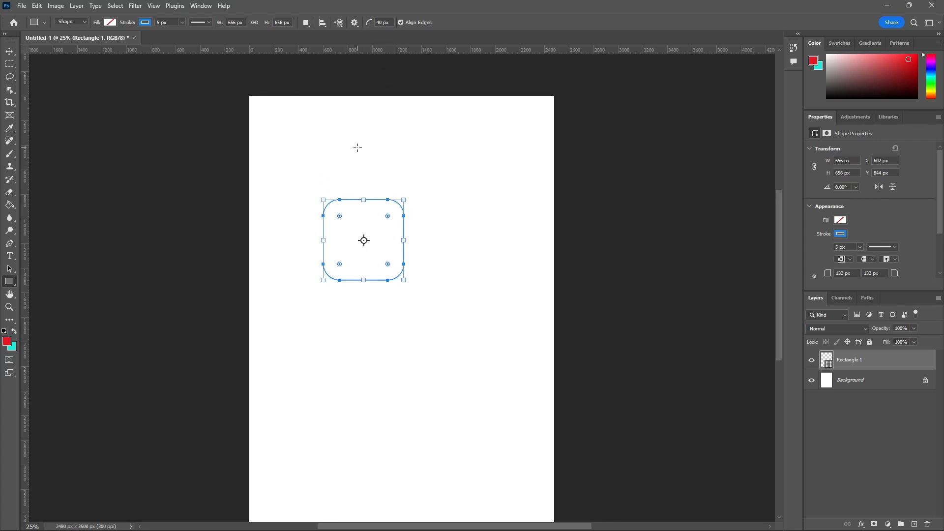
{"action": "left_click", "coordinate": [370, 24]}
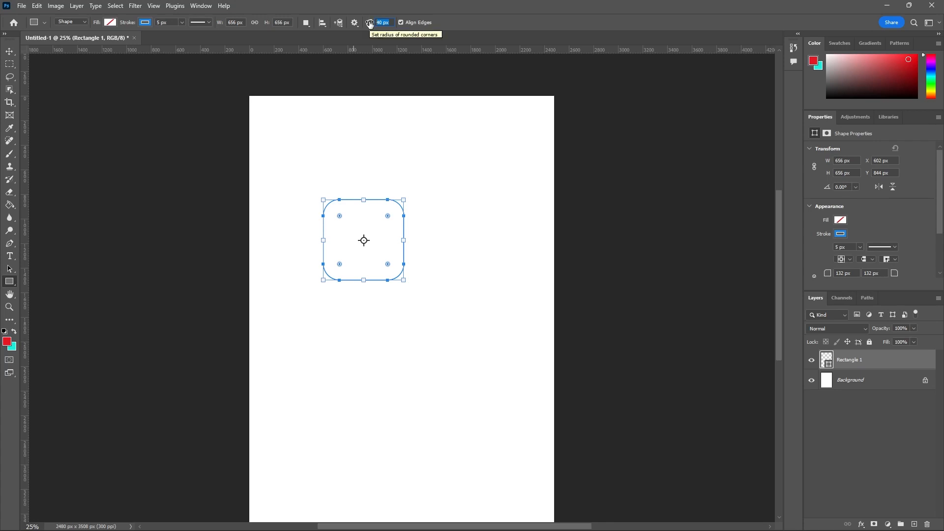
{"action": "type", "text": "0"}
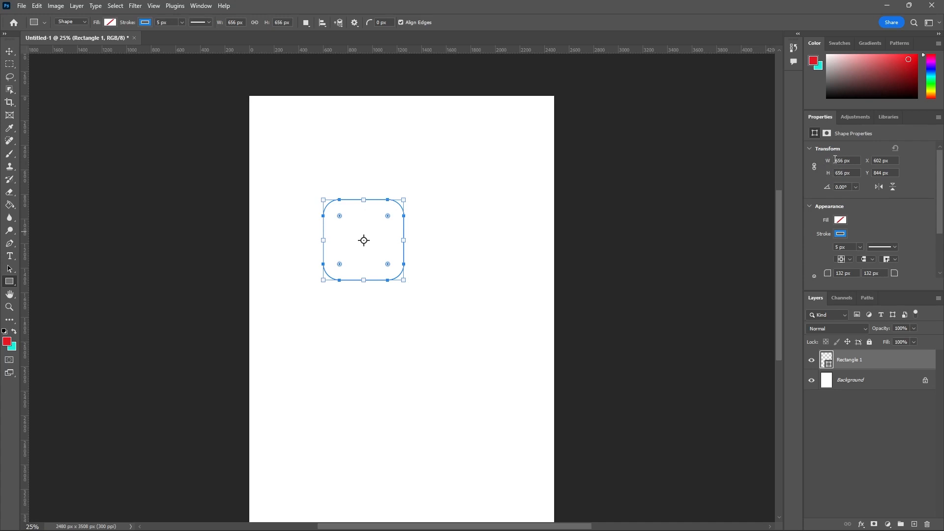
Step: Fill the rounded square with the pinkish red from the recently used colors and switch to the Move Tool
{"action": "left_click", "coordinate": [110, 23]}
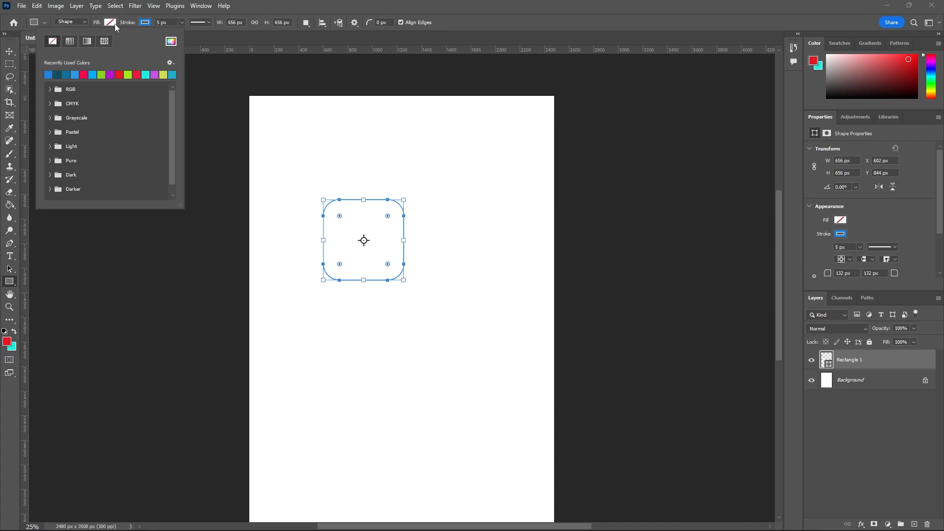
{"action": "left_click", "coordinate": [84, 74]}
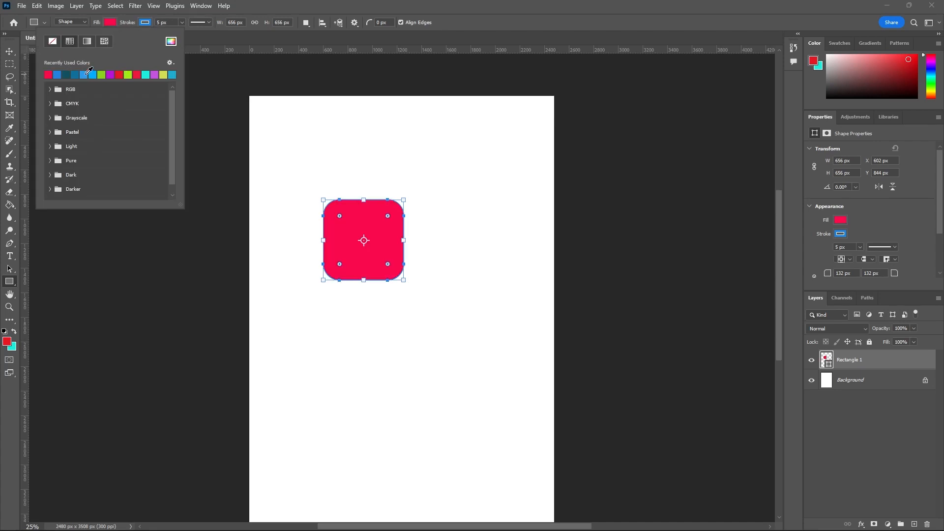
{"action": "left_click", "coordinate": [11, 51]}
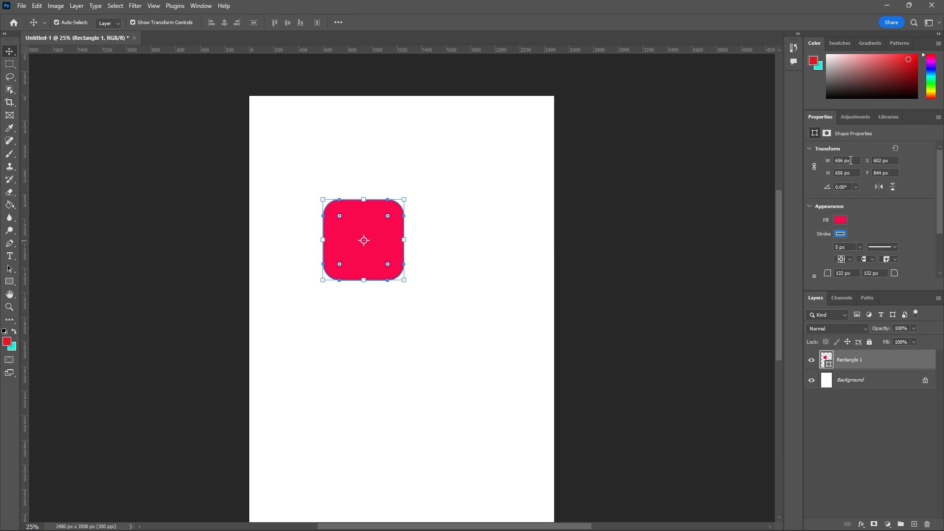
Step: Set the red shape's width to 800 px and its height to 200 px
{"action": "left_click", "coordinate": [850, 161]}
{"action": "type", "text": "800"}
{"action": "key", "text": "Return"}
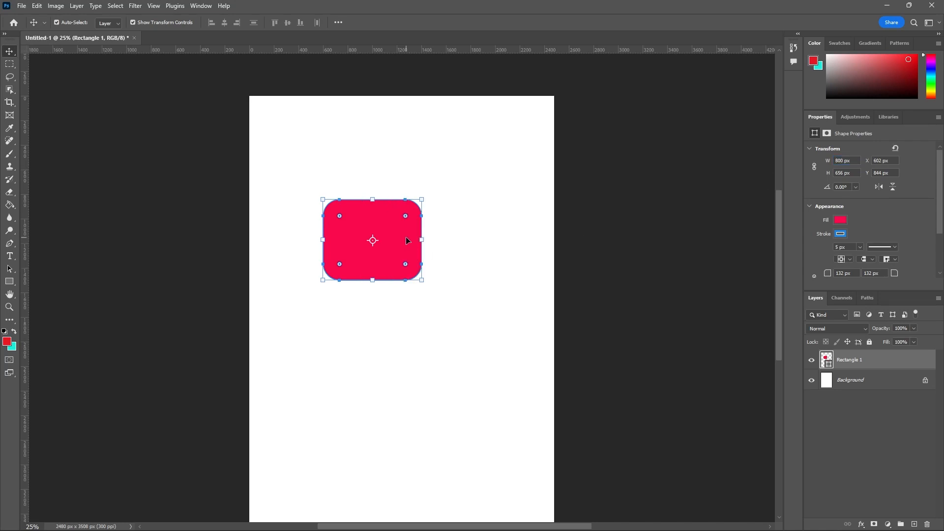
{"action": "left_click", "coordinate": [851, 173]}
{"action": "type", "text": "200"}
{"action": "key", "text": "Return"}
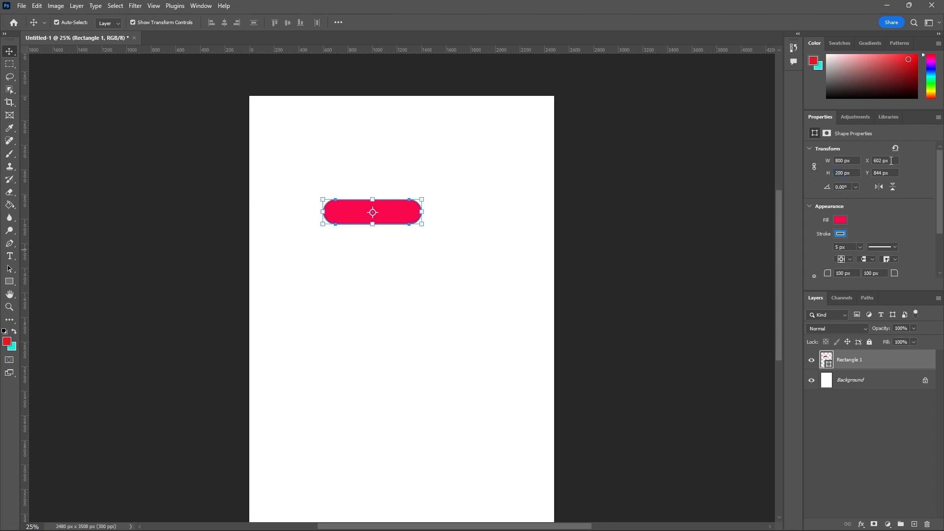
Step: Position the red shape at X 600 px and Y 10 px, and move it freehand to about X 872 px, Y 1290 px
{"action": "left_click", "coordinate": [889, 161]}
{"action": "type", "text": "600"}
{"action": "key", "text": "Return"}
{"action": "left_click", "coordinate": [883, 174]}
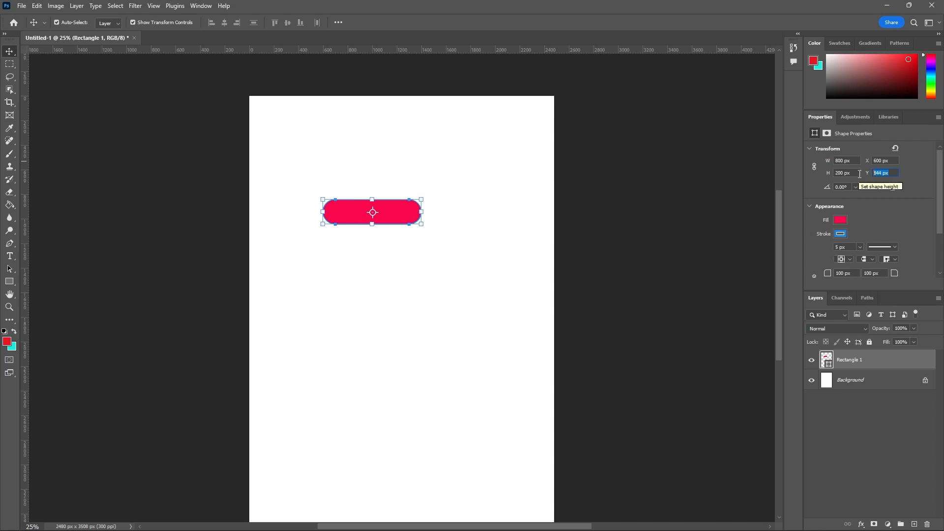
{"action": "type", "text": "10"}
{"action": "key", "text": "Return"}
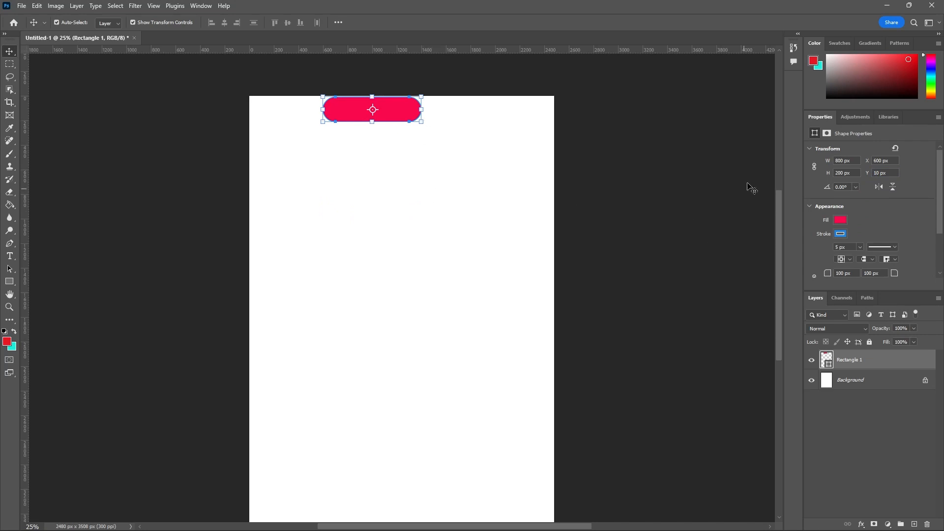
{"action": "left_click_drag", "start_coordinate": [348, 113], "coordinate": [383, 265]}
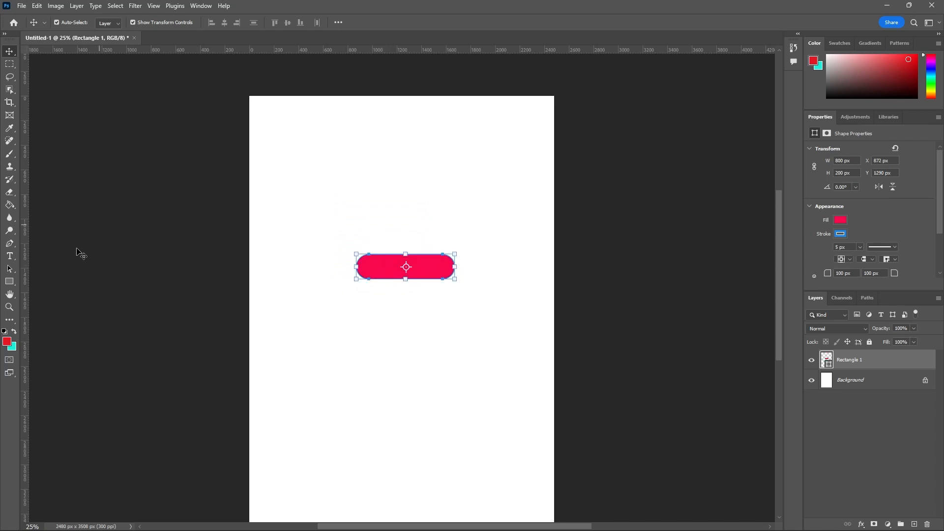
Step: Change the red shape's stroke type to the dashed line through the Rectangle Tool's stroke options
{"action": "left_click", "coordinate": [11, 280]}
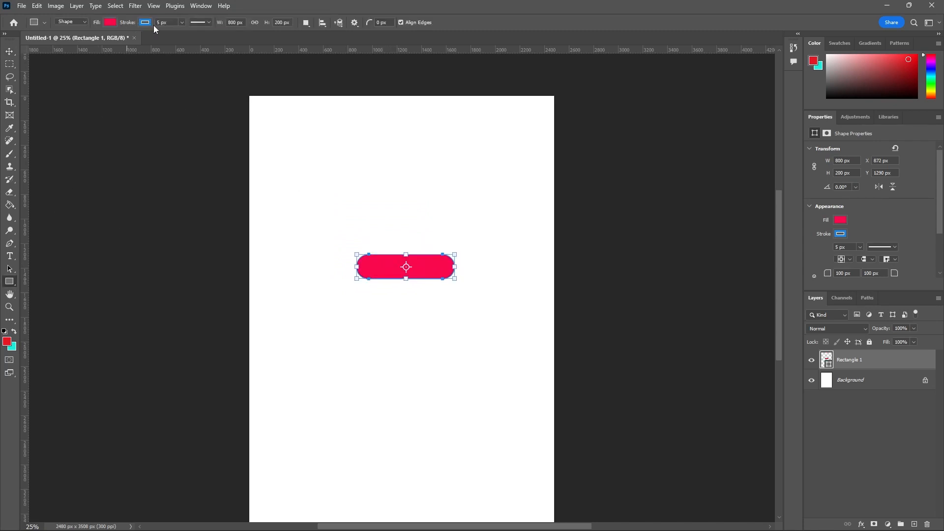
{"action": "scroll", "coordinate": [900, 216], "scroll_direction": "down", "scroll_amount": 1}
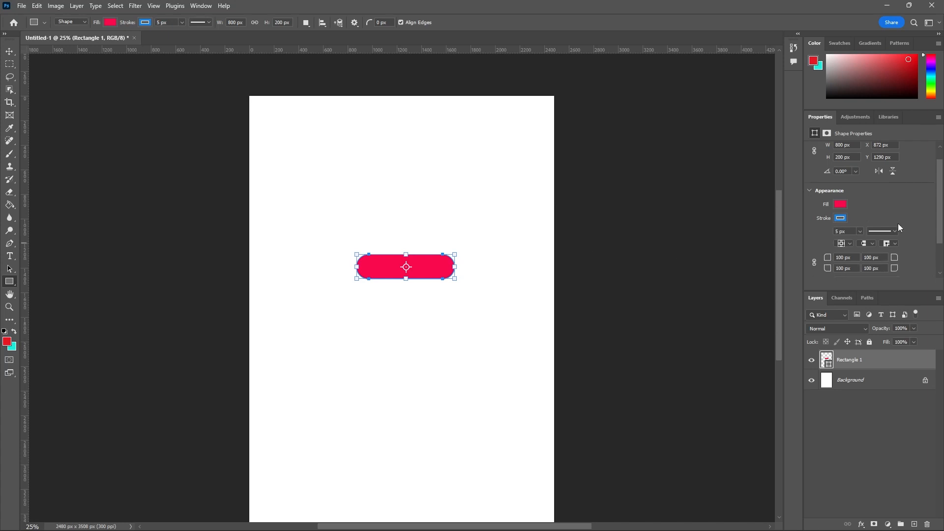
{"action": "left_click", "coordinate": [208, 25]}
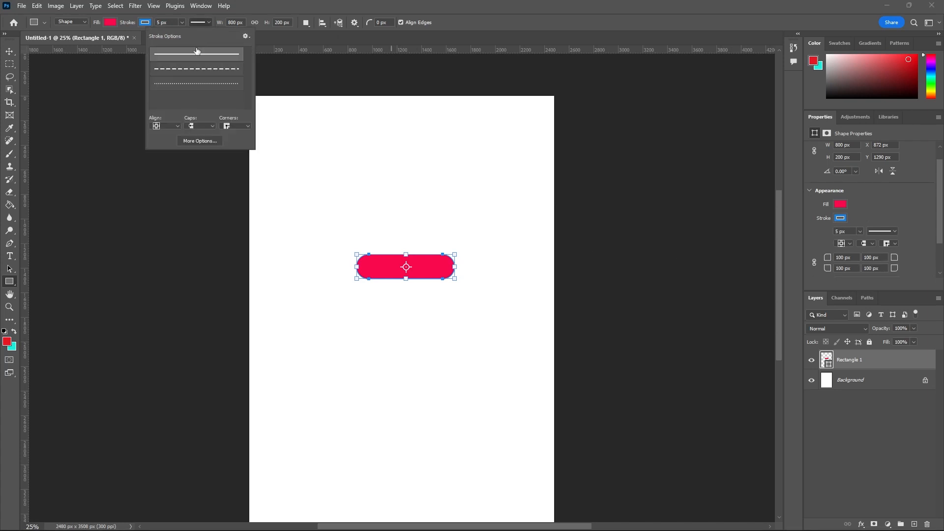
{"action": "left_click", "coordinate": [209, 70]}
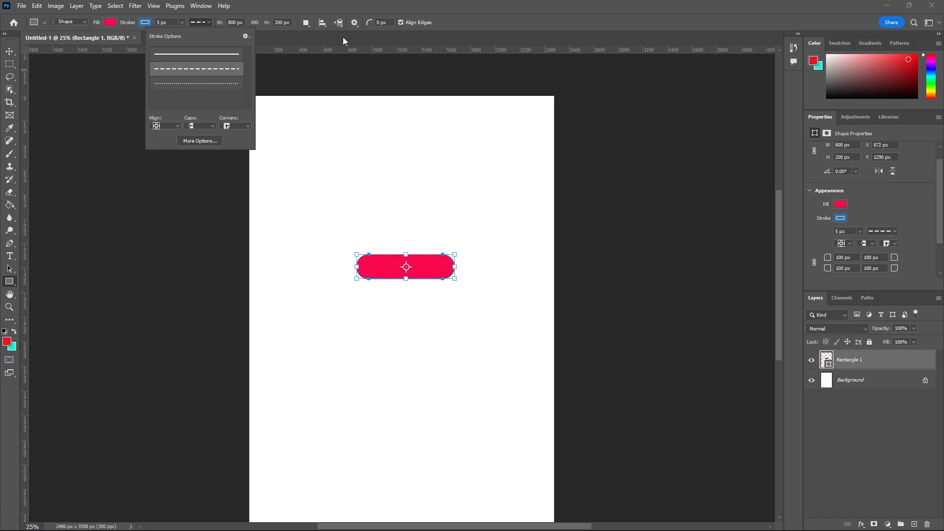
Step: Change the red rounded shape's stroke type to the dotted line
{"action": "scroll", "coordinate": [424, 255], "scroll_direction": "up", "scroll_amount": 5}
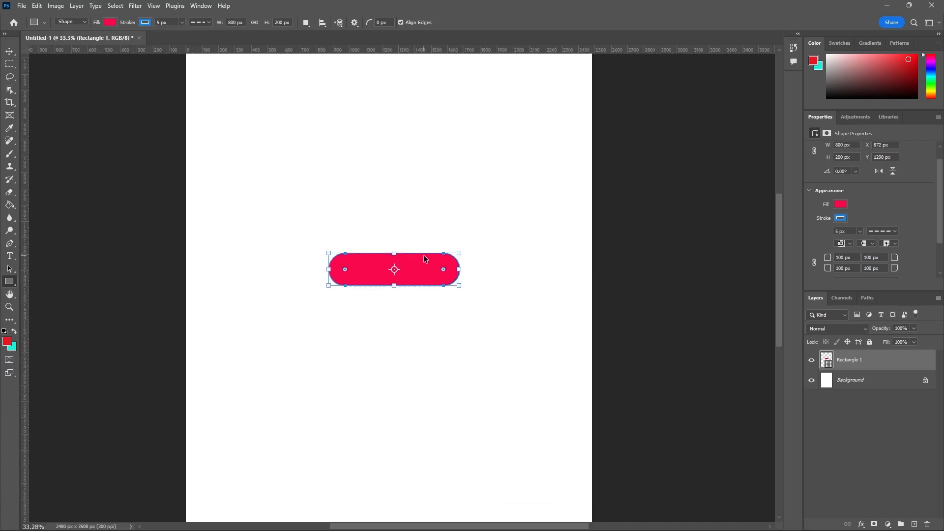
{"action": "left_click", "coordinate": [208, 23]}
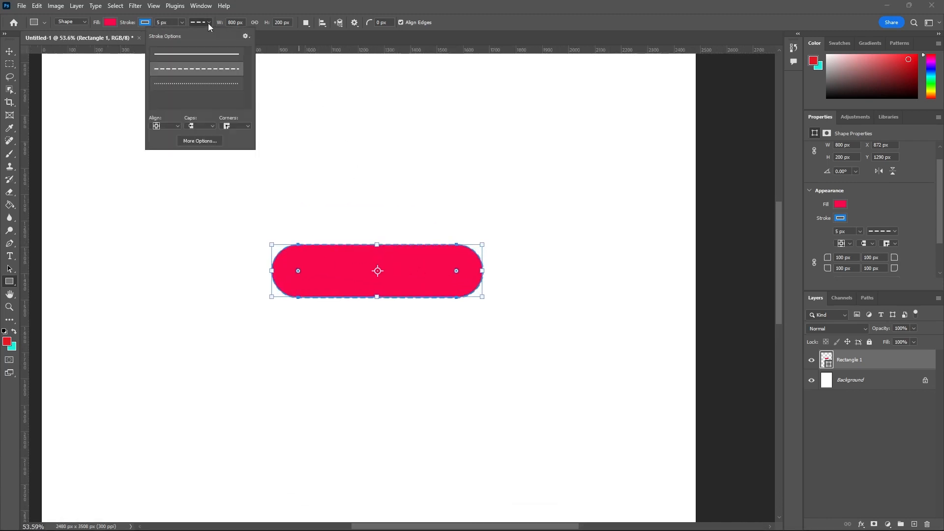
{"action": "left_click", "coordinate": [226, 84]}
{"action": "scroll", "coordinate": [450, 270], "scroll_direction": "up", "scroll_amount": 5}
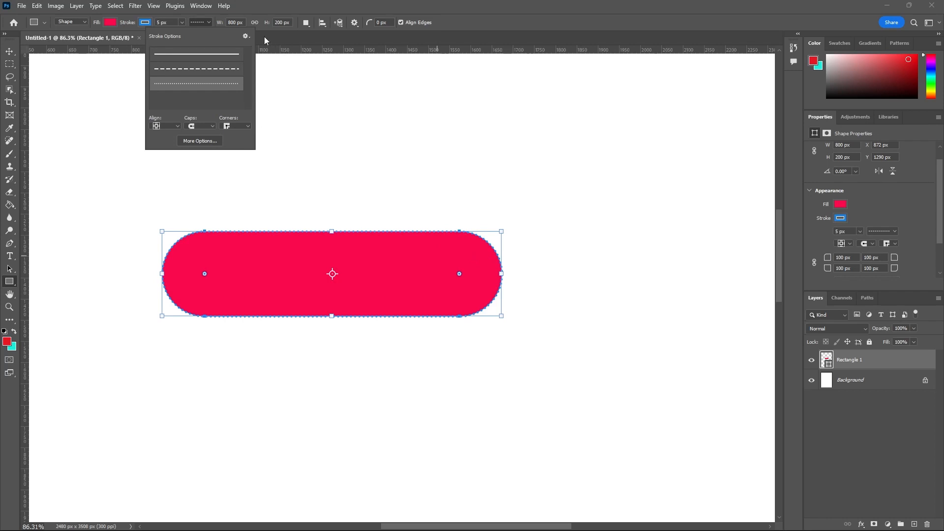
Step: Set the red rounded shape's stroke type to the solid line and close the stroke options
{"action": "left_click", "coordinate": [209, 22]}
{"action": "left_click", "coordinate": [208, 22]}
{"action": "left_click", "coordinate": [202, 55]}
{"action": "left_click", "coordinate": [507, 35]}
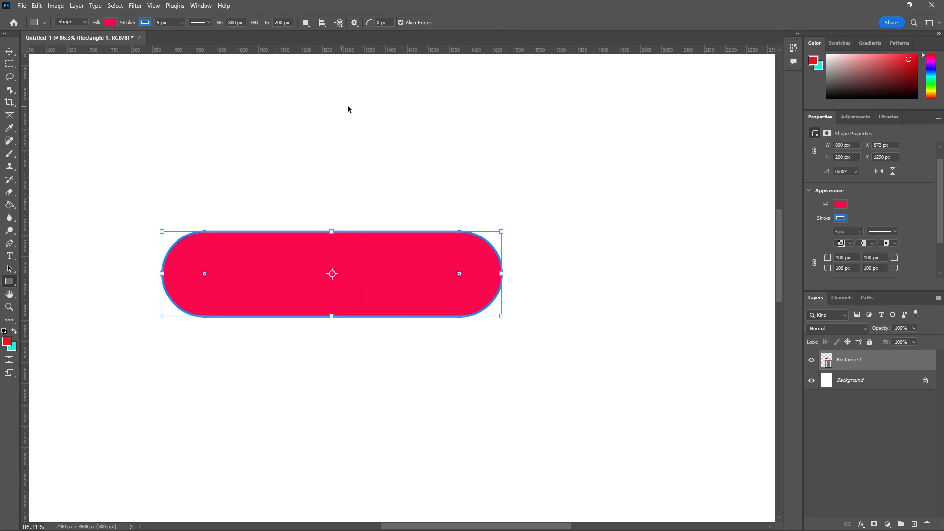
{"action": "scroll", "coordinate": [347, 105], "scroll_direction": "down", "scroll_amount": 2}
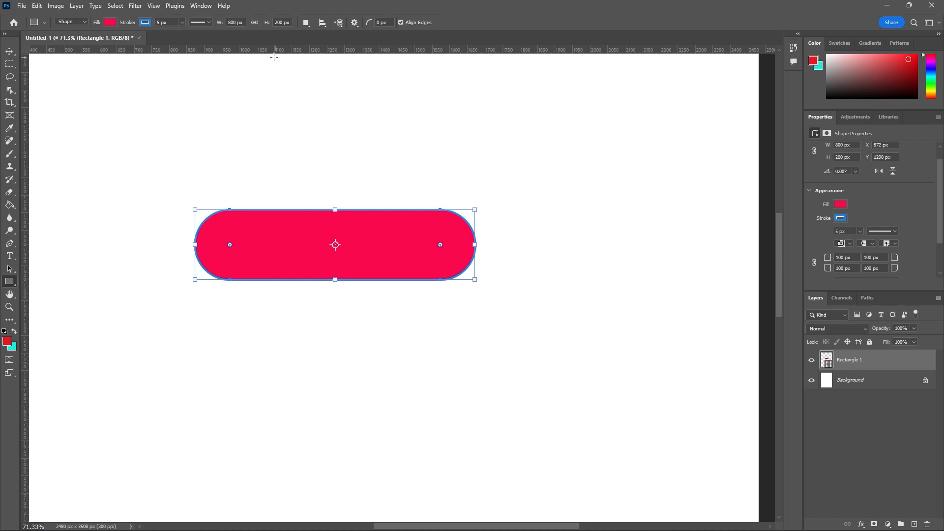
{"action": "left_click", "coordinate": [306, 24]}
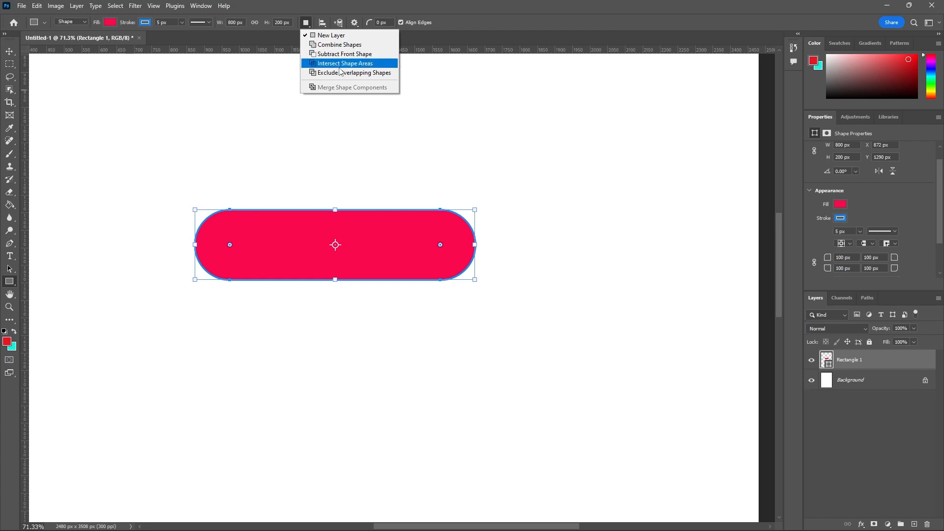
{"action": "left_click", "coordinate": [326, 25]}
{"action": "left_click", "coordinate": [324, 26]}
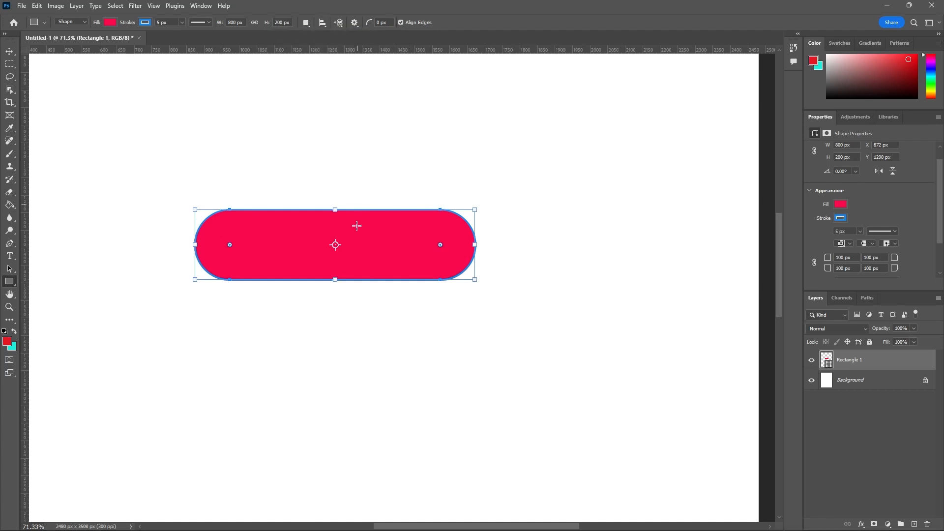
Step: Make four copies of the red rounded shape with the Move Tool, scattered below the original, placing the last at about X 1586 px, Y 1936 px
{"action": "scroll", "coordinate": [394, 228], "scroll_direction": "down", "scroll_amount": 4}
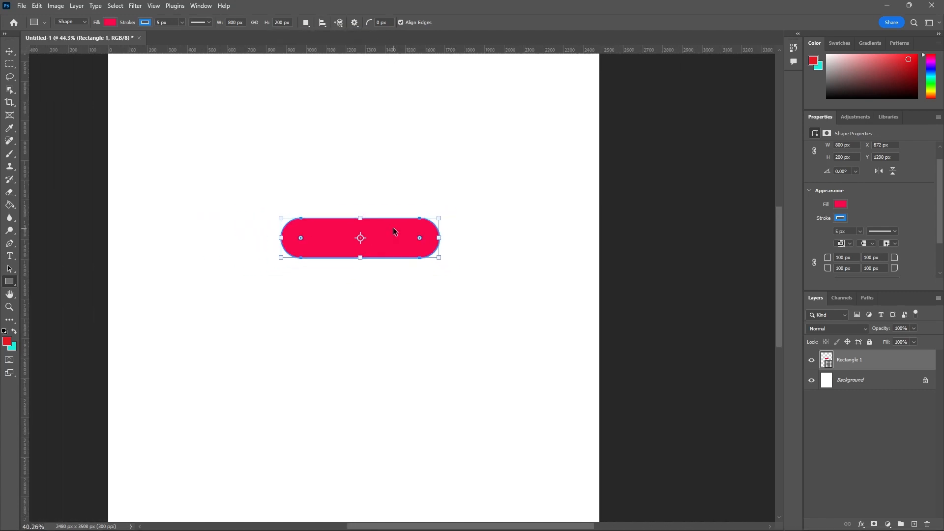
{"action": "key", "text": "v"}
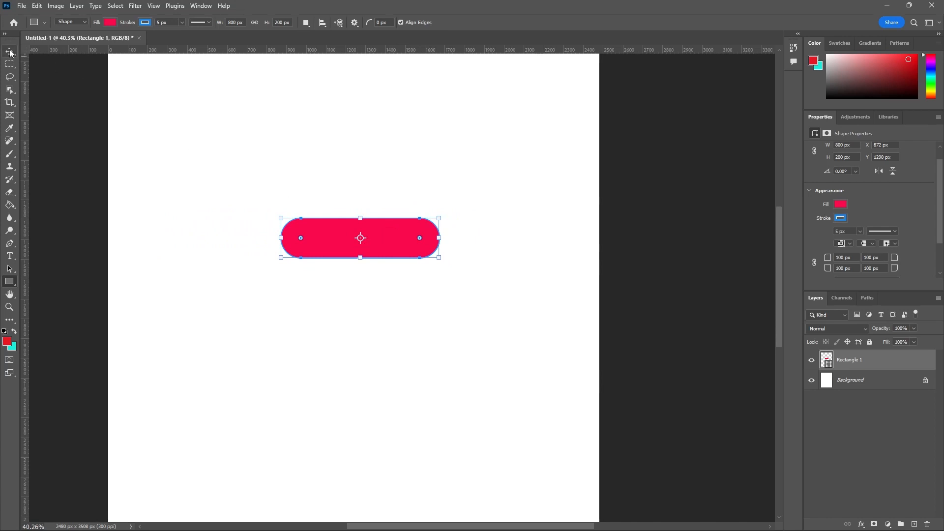
{"action": "left_click_drag", "start_coordinate": [382, 249], "coordinate": [434, 437]}
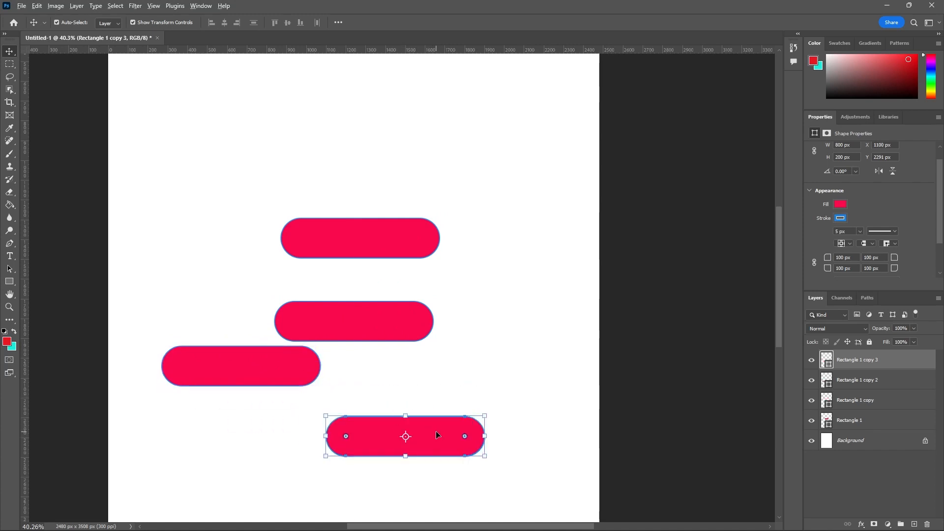
{"action": "left_click_drag", "start_coordinate": [437, 434], "coordinate": [533, 366]}
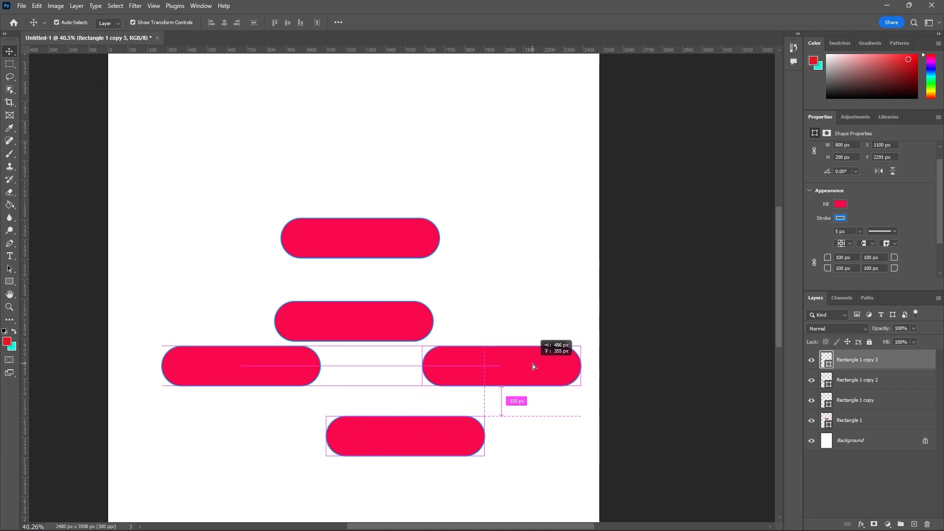
{"action": "left_click_drag", "start_coordinate": [533, 364], "coordinate": [533, 363]}
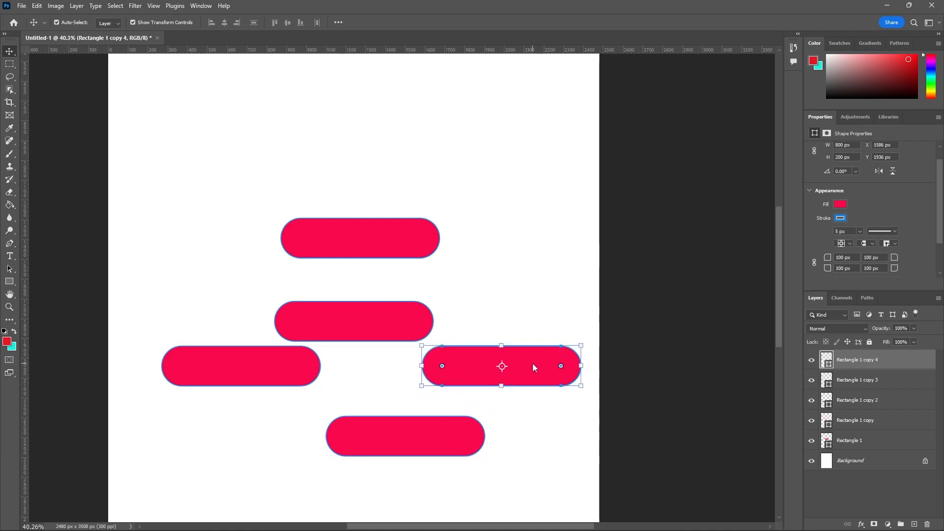
Step: Select all five rectangle layers, align their horizontal centers and distribute them vertically
{"action": "left_click", "coordinate": [854, 441], "text": "shift"}
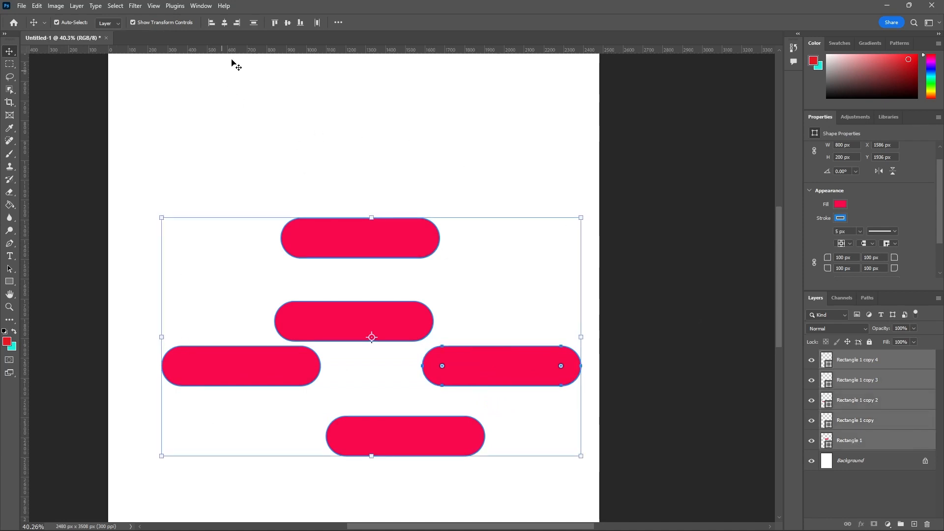
{"action": "left_click", "coordinate": [225, 23]}
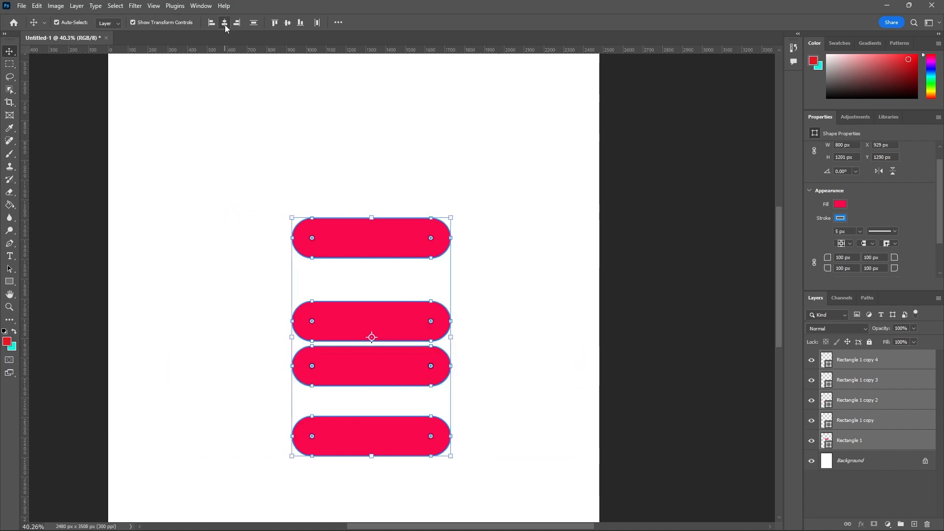
{"action": "left_click", "coordinate": [254, 23]}
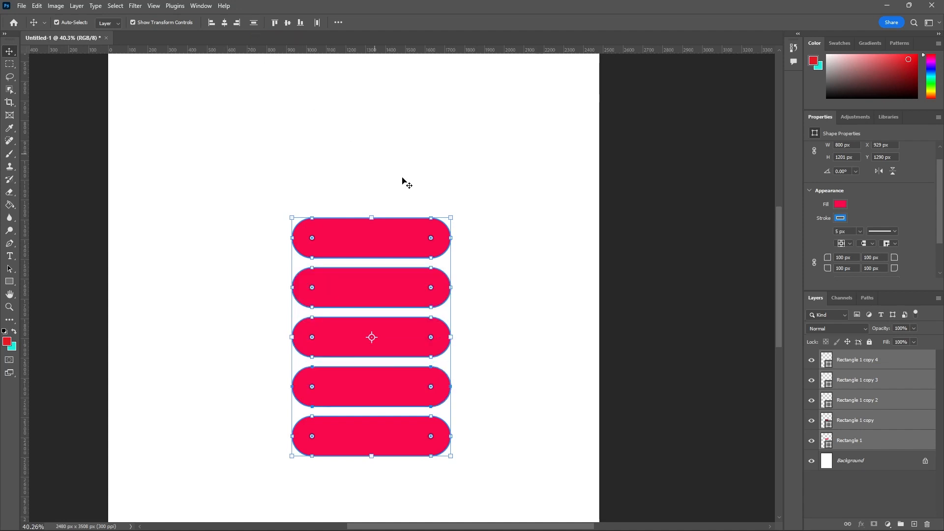
{"action": "scroll", "coordinate": [446, 219], "scroll_direction": "down", "scroll_amount": 1}
{"action": "scroll", "coordinate": [446, 217], "scroll_direction": "down", "scroll_amount": 2}
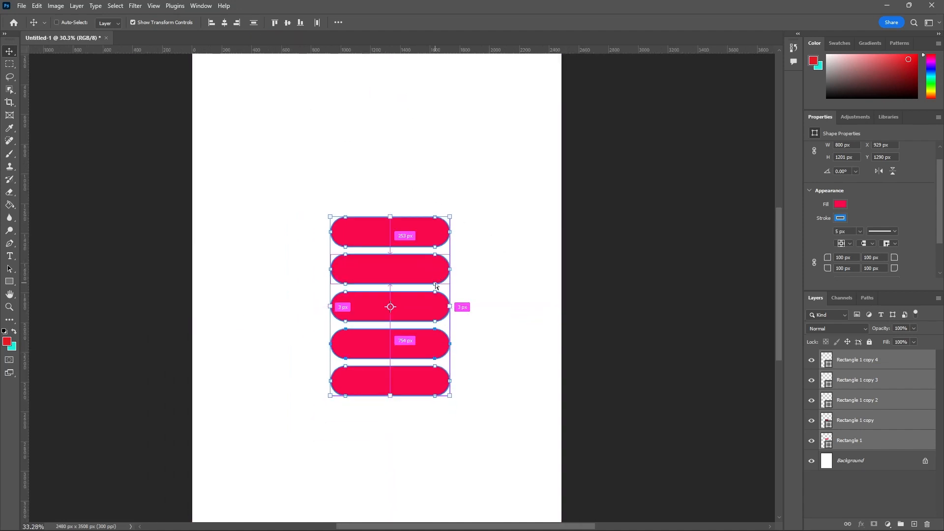
{"action": "scroll", "coordinate": [435, 284], "scroll_direction": "up", "scroll_amount": 3}
{"action": "scroll", "coordinate": [405, 212], "scroll_direction": "down", "scroll_amount": 4}
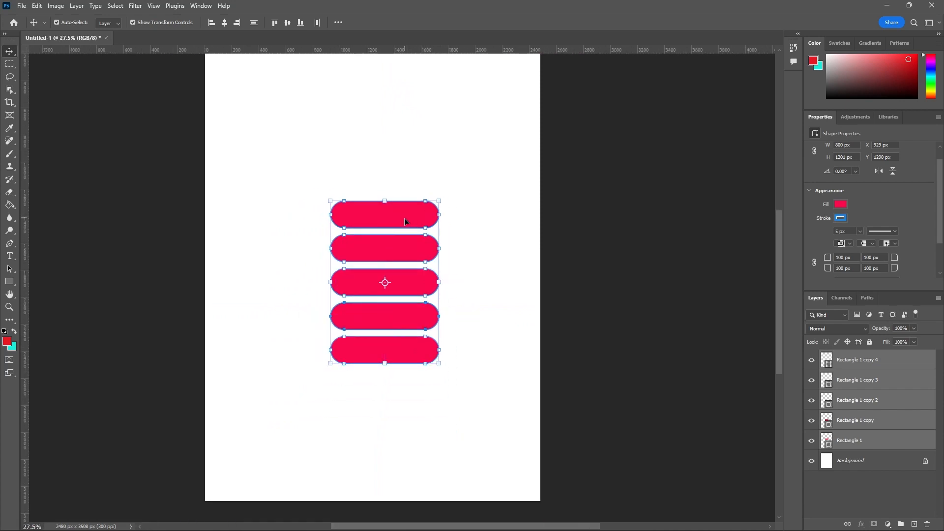
{"action": "scroll", "coordinate": [406, 295], "scroll_direction": "down", "scroll_amount": 2}
{"action": "scroll", "coordinate": [416, 284], "scroll_direction": "up", "scroll_amount": 1}
{"action": "scroll", "coordinate": [416, 287], "scroll_direction": "up", "scroll_amount": 1}
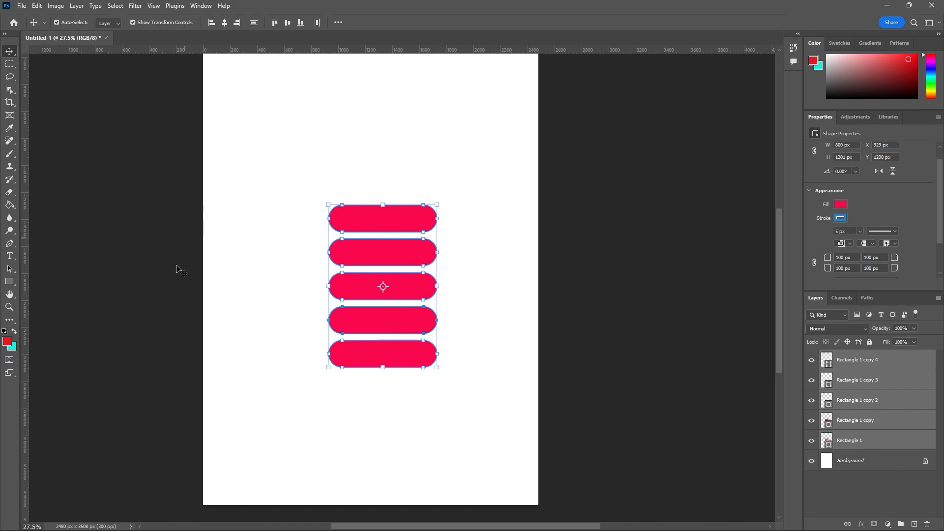
Step: Activate the Rectangle Tool, select the Rectangle 1 copy 4 layer and hide the other four rectangle layers
{"action": "left_click", "coordinate": [157, 271]}
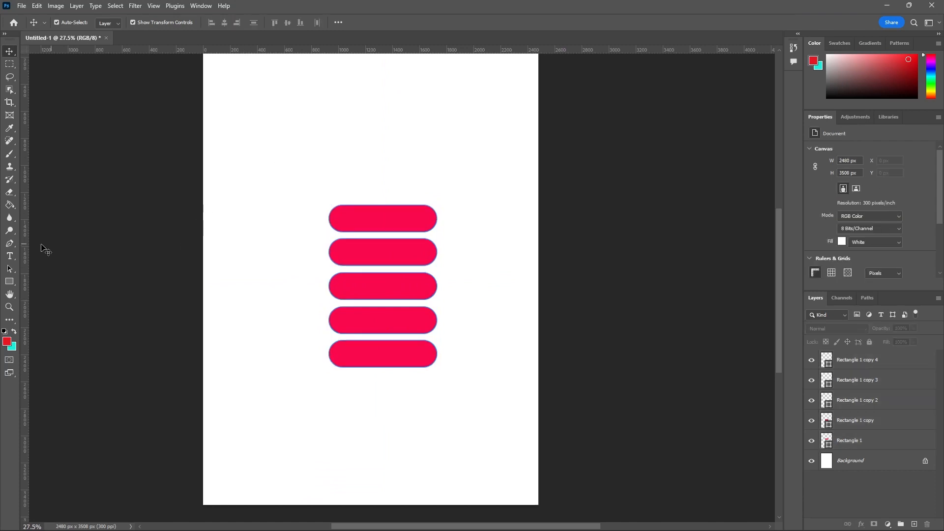
{"action": "left_click", "coordinate": [16, 278]}
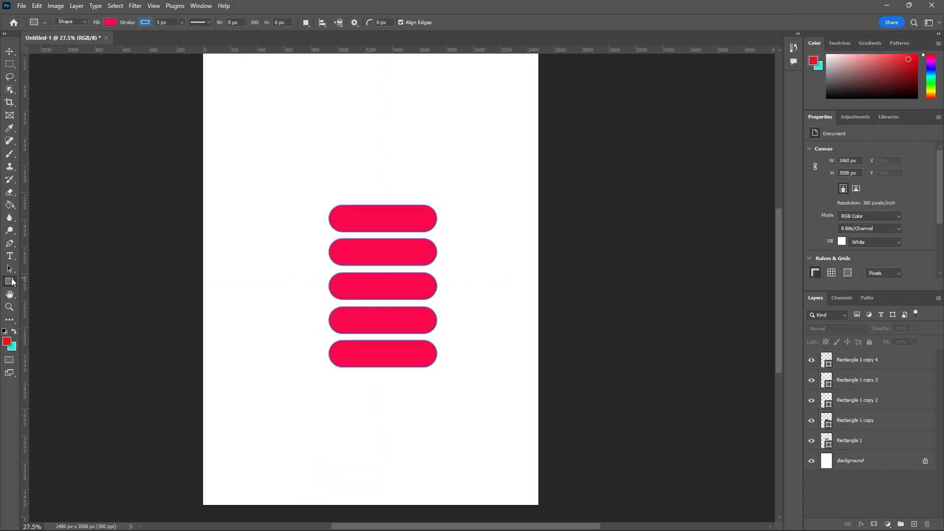
{"action": "left_click", "coordinate": [842, 363]}
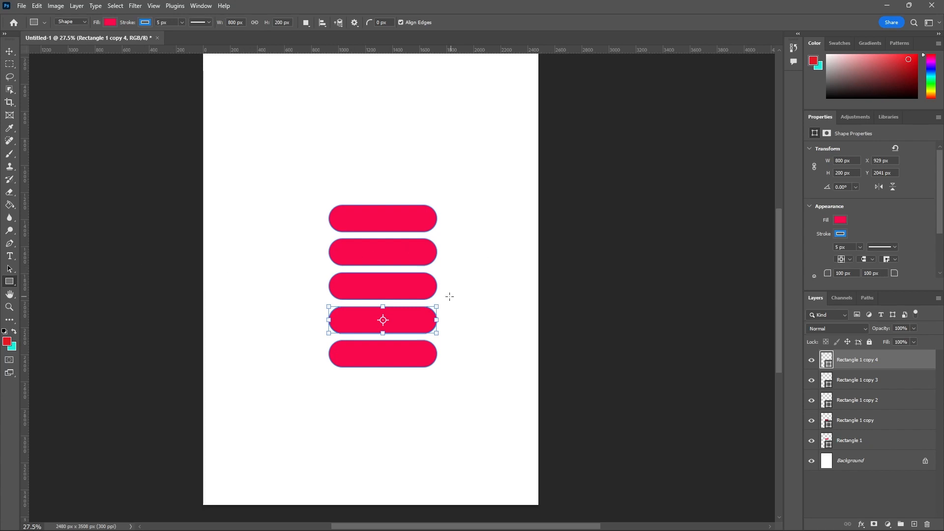
{"action": "left_click_drag", "start_coordinate": [811, 381], "coordinate": [807, 445]}
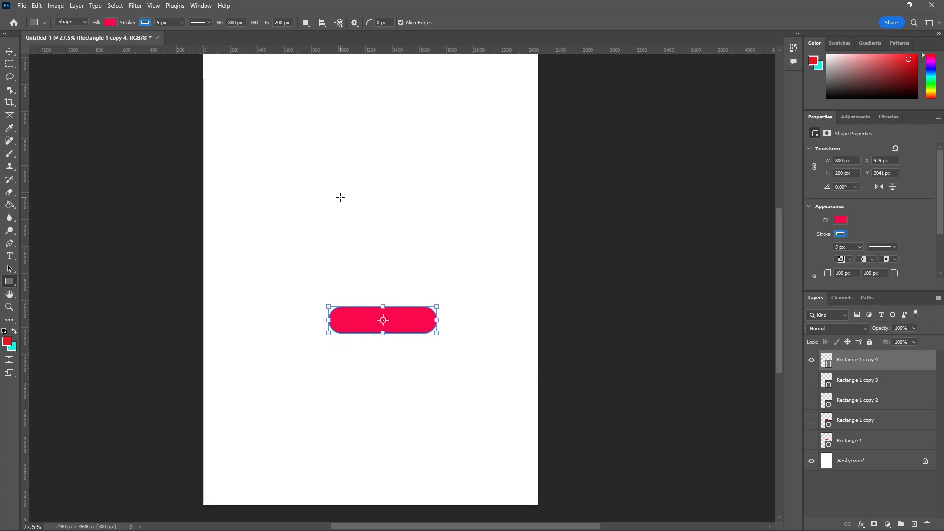
Step: Show the Rectangle 1 copy 3 layer and move Rectangle 1 copy 4 to overlap it, at about X 1409 px, Y 2234 px
{"action": "left_click", "coordinate": [339, 23]}
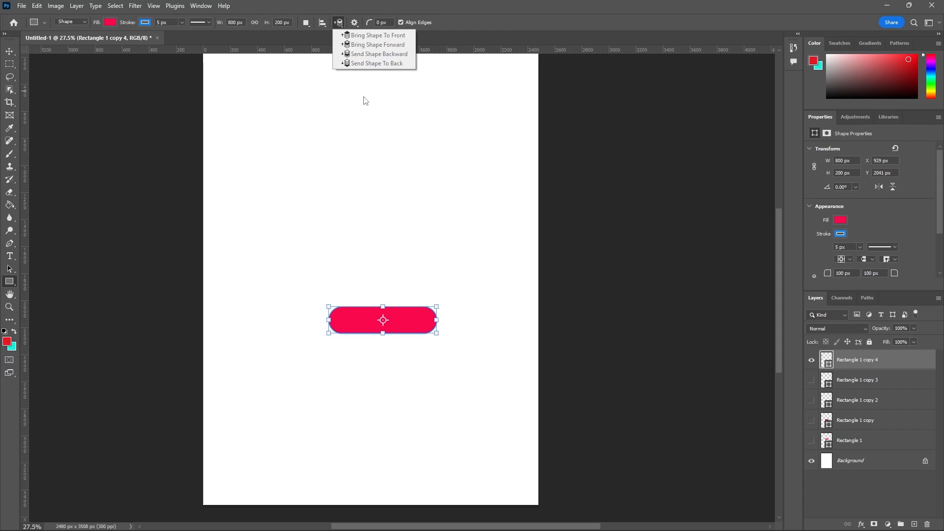
{"action": "left_click", "coordinate": [812, 381]}
{"action": "left_click", "coordinate": [811, 381]}
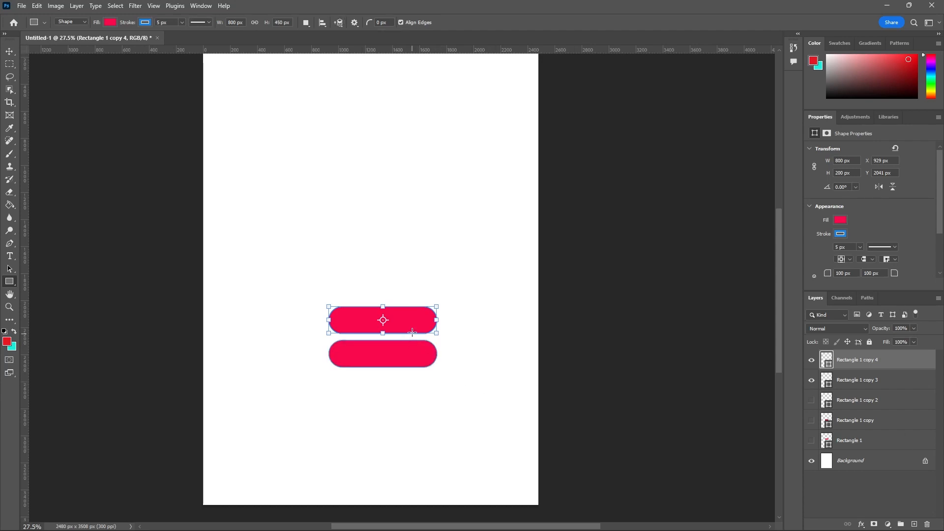
{"action": "key", "text": "v"}
{"action": "left_click_drag", "start_coordinate": [419, 317], "coordinate": [485, 343]}
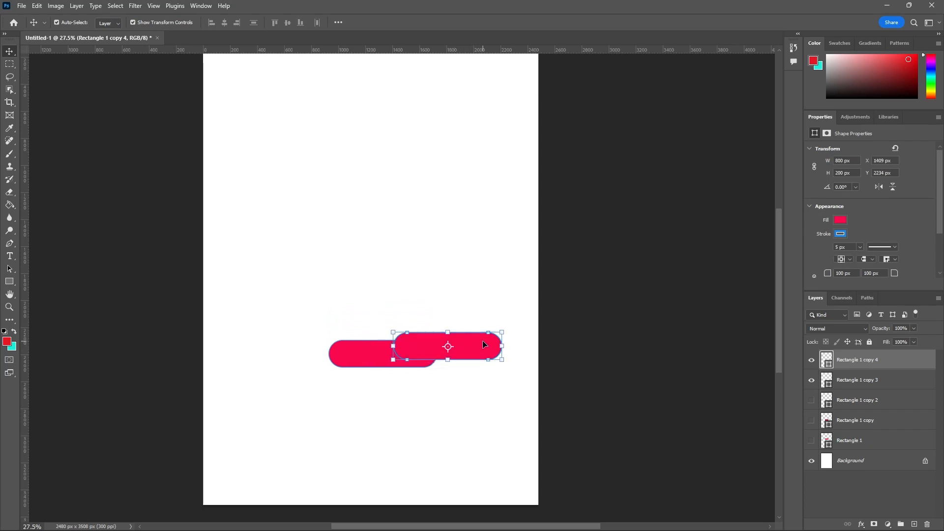
Step: Swap the foreground and background colors, leaving turquoise as the foreground color
{"action": "left_click", "coordinate": [16, 336]}
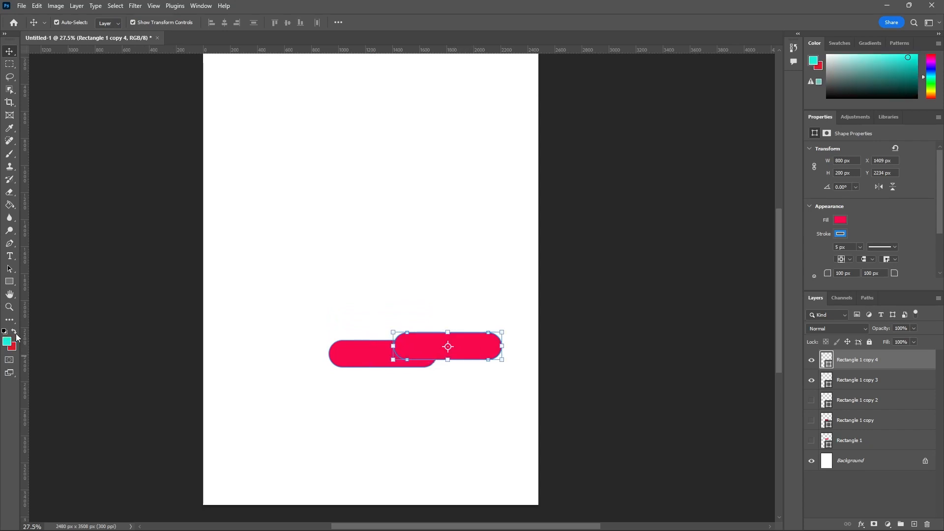
{"action": "left_click", "coordinate": [15, 333]}
{"action": "left_click", "coordinate": [15, 336]}
{"action": "left_click", "coordinate": [14, 333]}
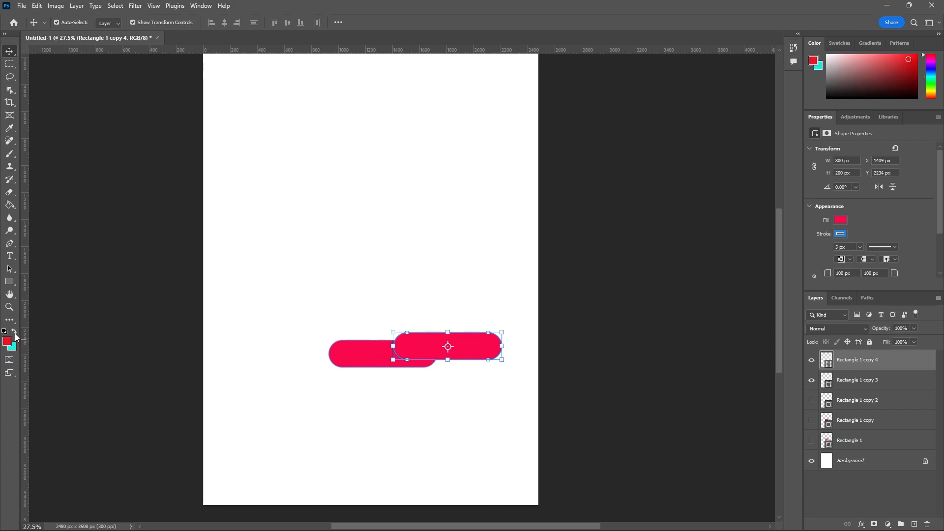
{"action": "left_click", "coordinate": [15, 333]}
Step: Select the upper overlapping shape, Rectangle 1 copy 4, and fill it with turquoise from the recently used colors
{"action": "left_click", "coordinate": [465, 275]}
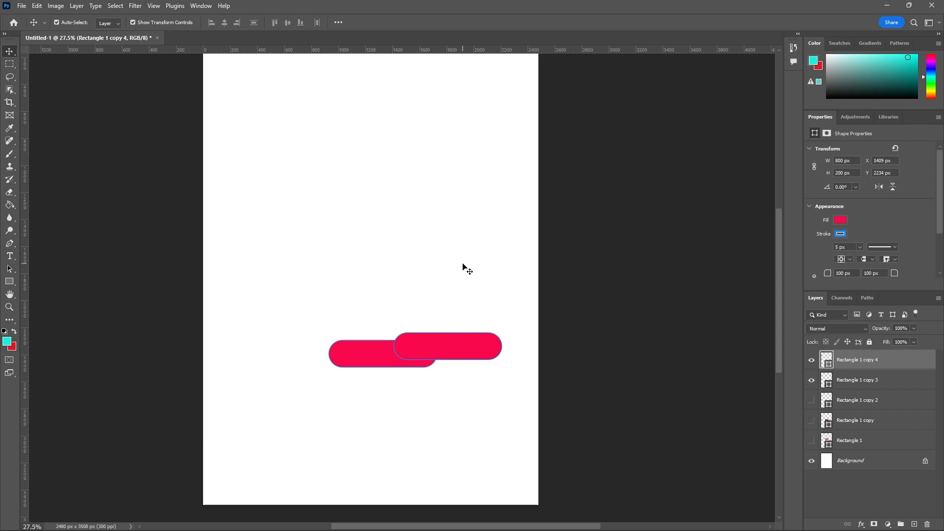
{"action": "left_click", "coordinate": [429, 356]}
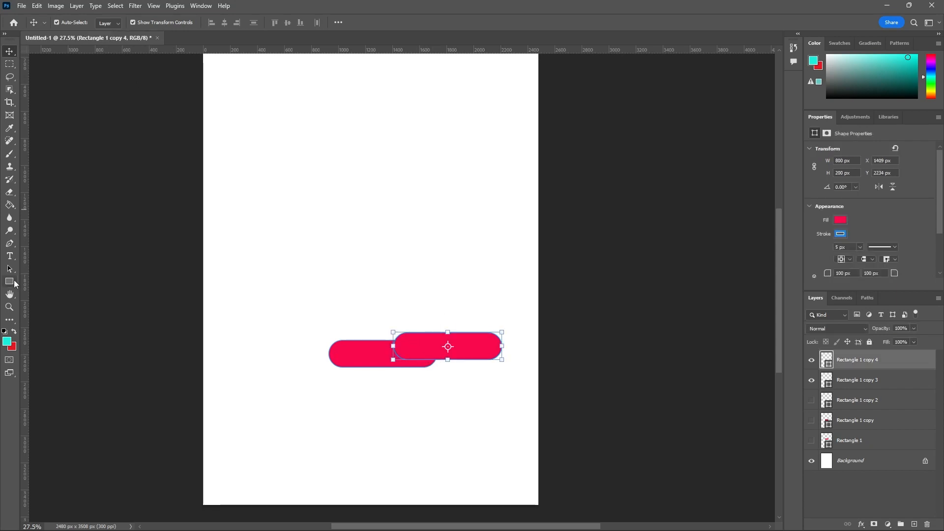
{"action": "left_click", "coordinate": [10, 282]}
{"action": "left_click", "coordinate": [110, 22]}
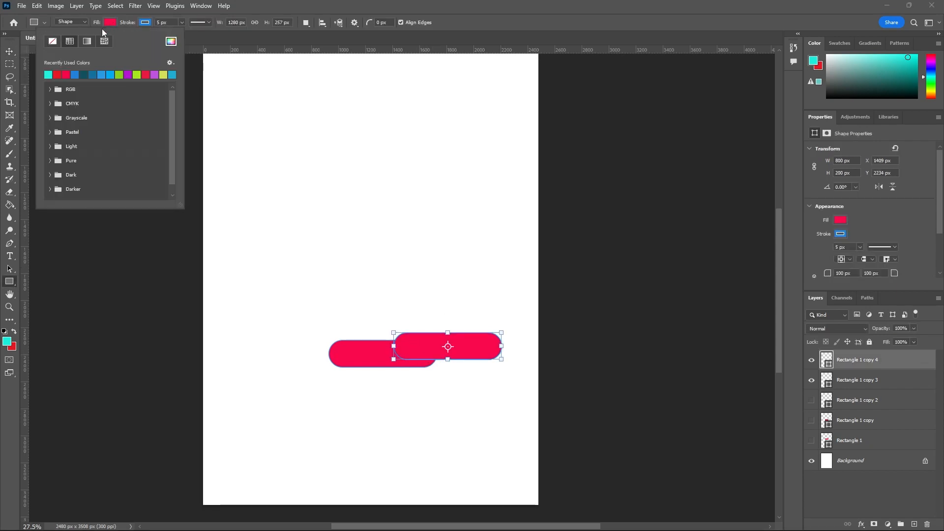
{"action": "left_click", "coordinate": [48, 75]}
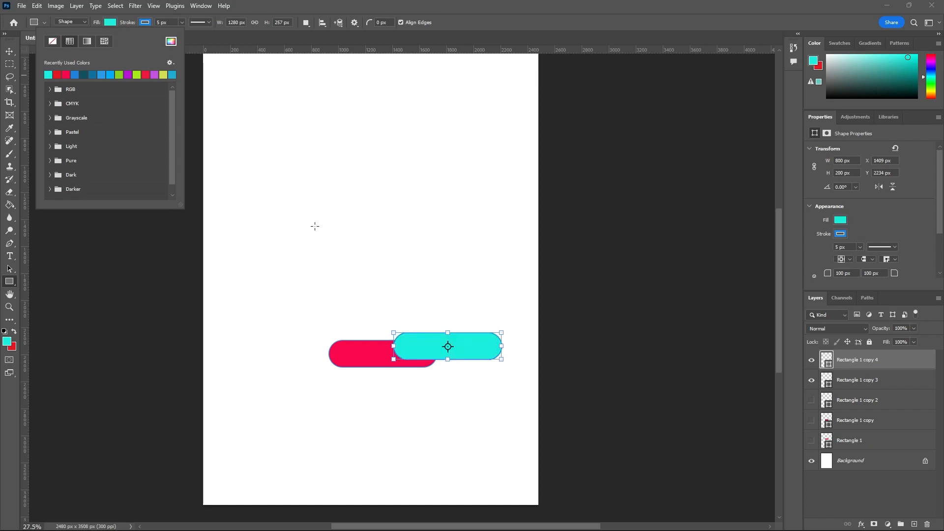
Step: Add the Rectangle 1 copy 3 layer to the selection with the turquoise shape and switch back to the Rectangle Tool
{"action": "left_click", "coordinate": [10, 51]}
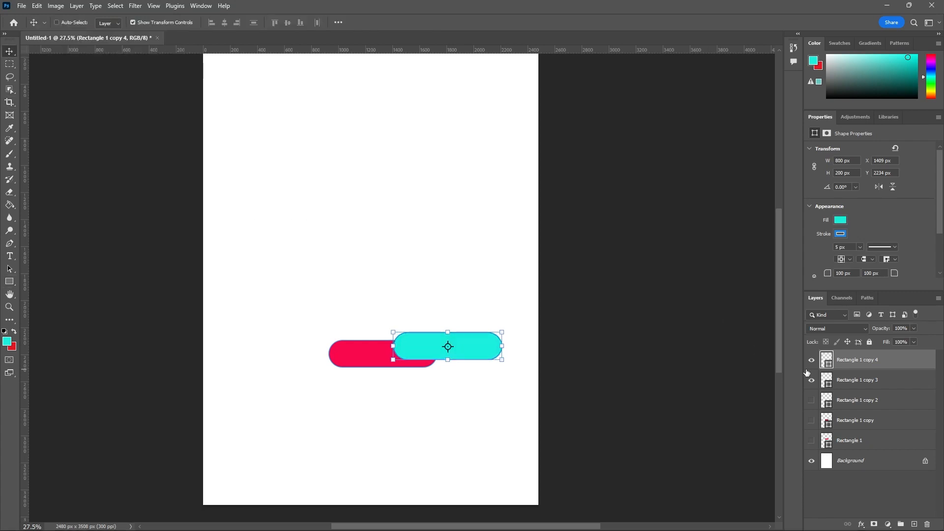
{"action": "left_click", "coordinate": [847, 381], "text": "ctrl"}
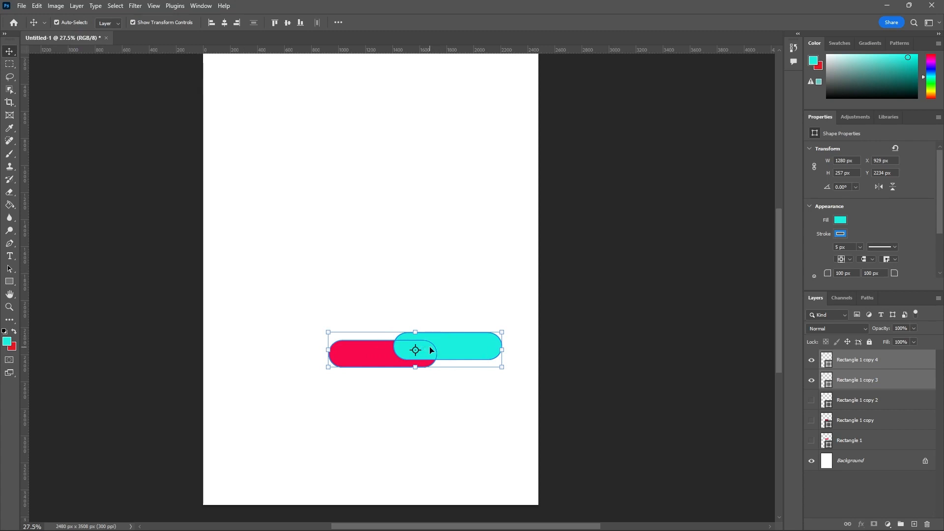
{"action": "left_click", "coordinate": [11, 284]}
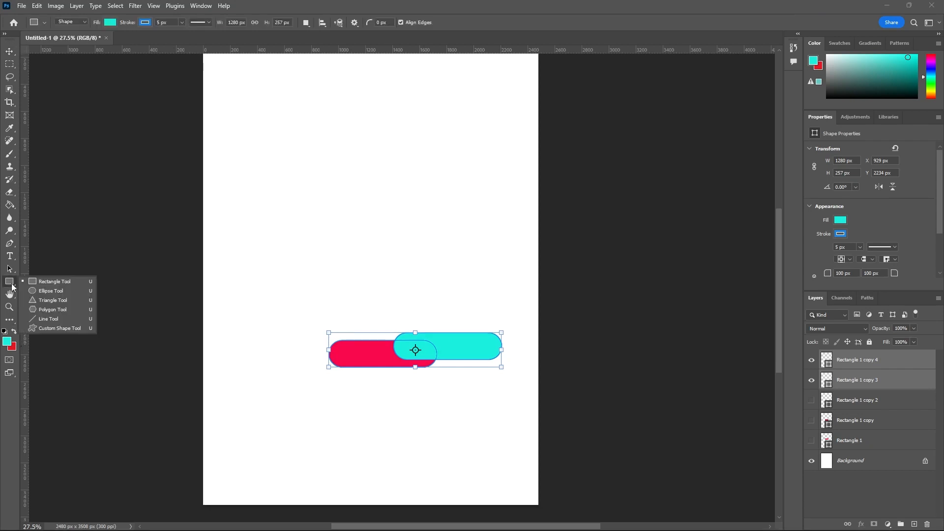
{"action": "left_click", "coordinate": [22, 283]}
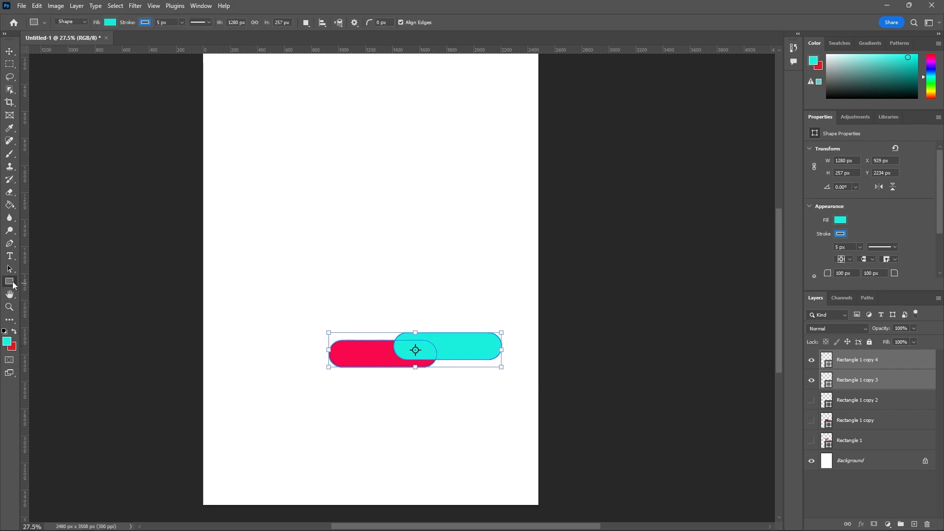
Step: Choose the Rectangle Tool from the shape tools while both overlapping shapes are selected
{"action": "left_click", "coordinate": [13, 282]}
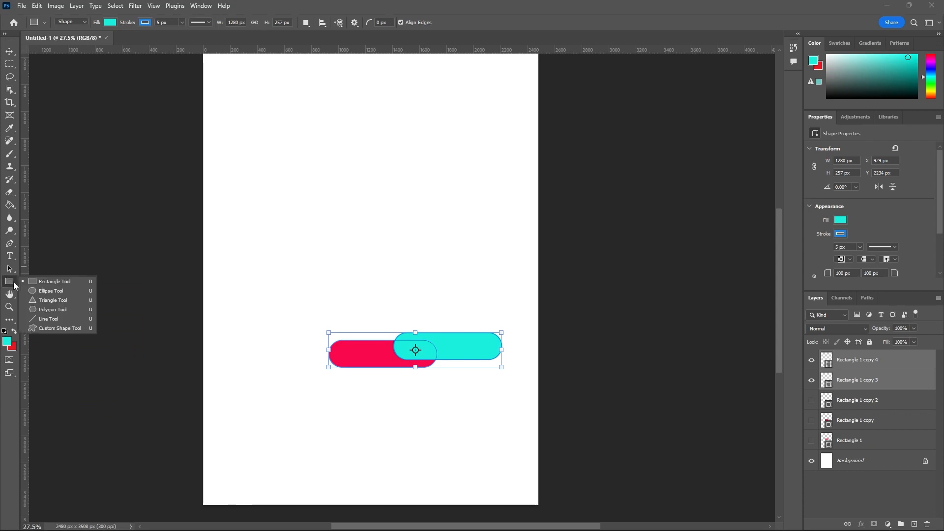
{"action": "left_click", "coordinate": [52, 281]}
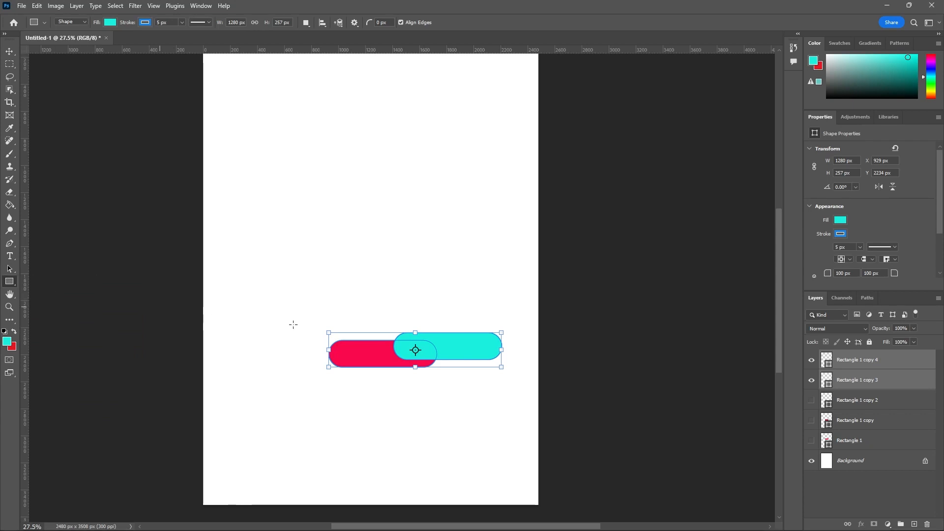
{"action": "scroll", "coordinate": [431, 389], "scroll_direction": "up", "scroll_amount": 2}
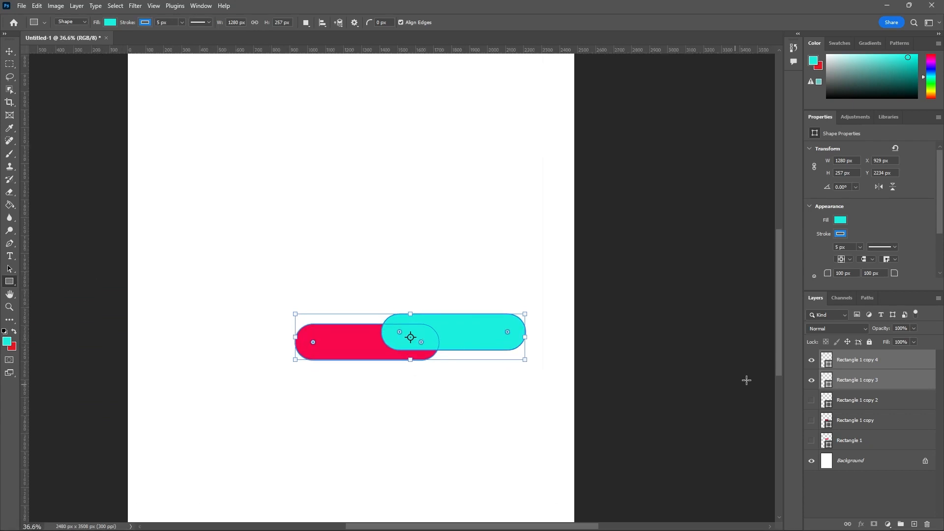
Step: Hide the Rectangle 1 copy 4 and Rectangle 1 copy 3 layers in turn and show both again to compare the shapes
{"action": "left_click", "coordinate": [811, 360]}
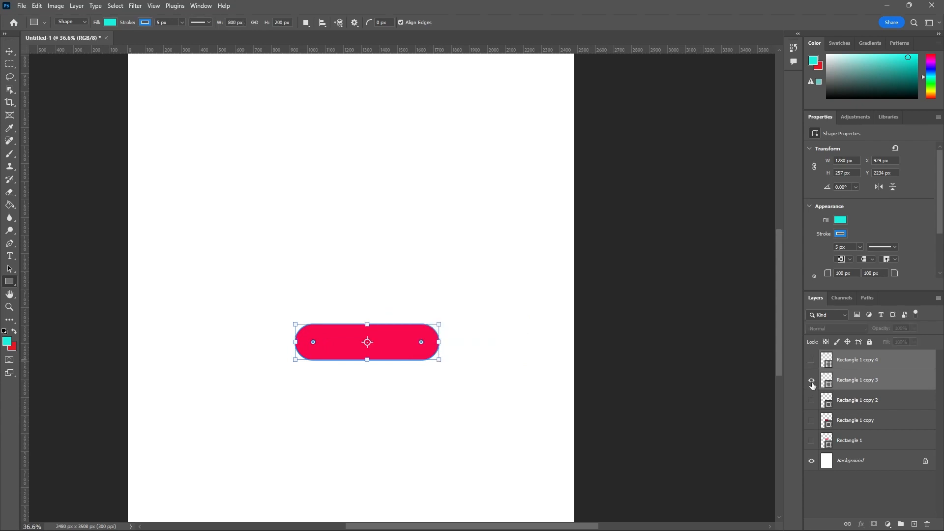
{"action": "left_click", "coordinate": [811, 383]}
{"action": "left_click", "coordinate": [812, 383]}
{"action": "left_click", "coordinate": [812, 360]}
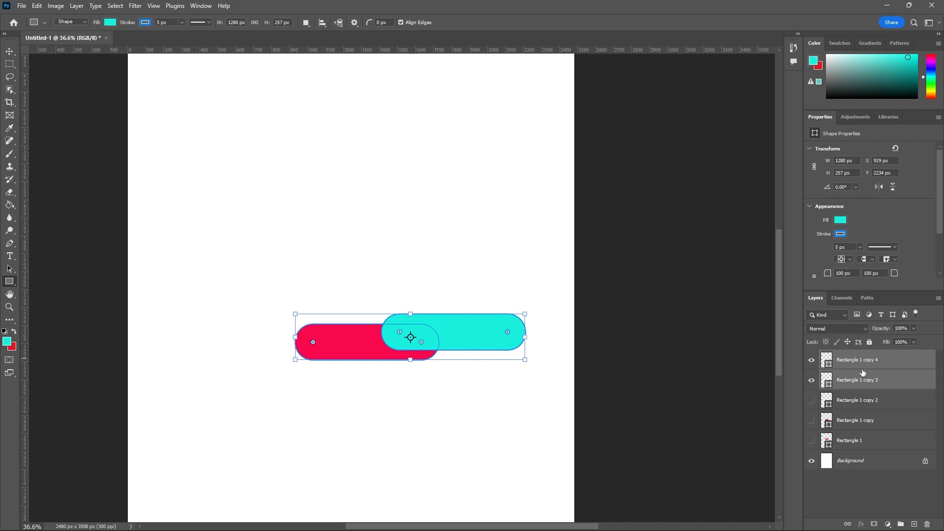
Step: Combine the two overlapping shapes with Unite Shapes, switch to the Move Tool and deselect the merged shape
{"action": "right_click", "coordinate": [438, 326]}
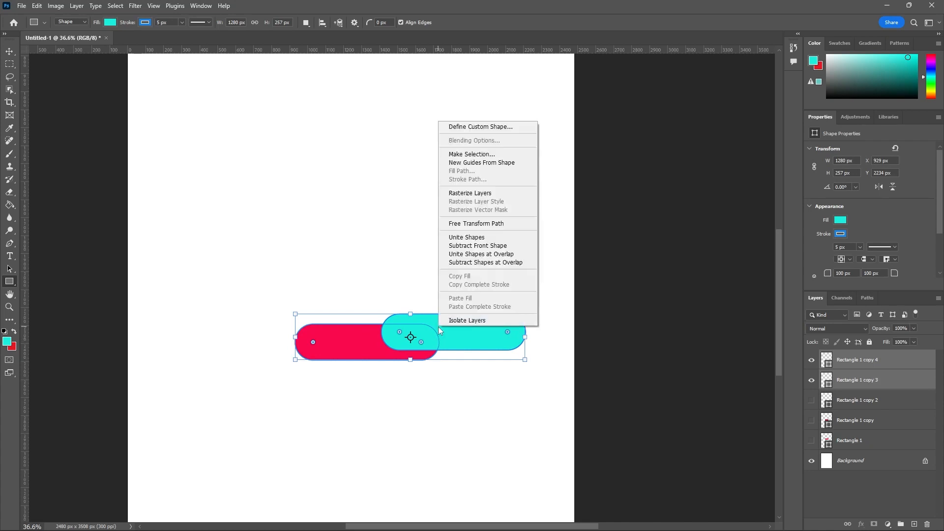
{"action": "left_click", "coordinate": [479, 239]}
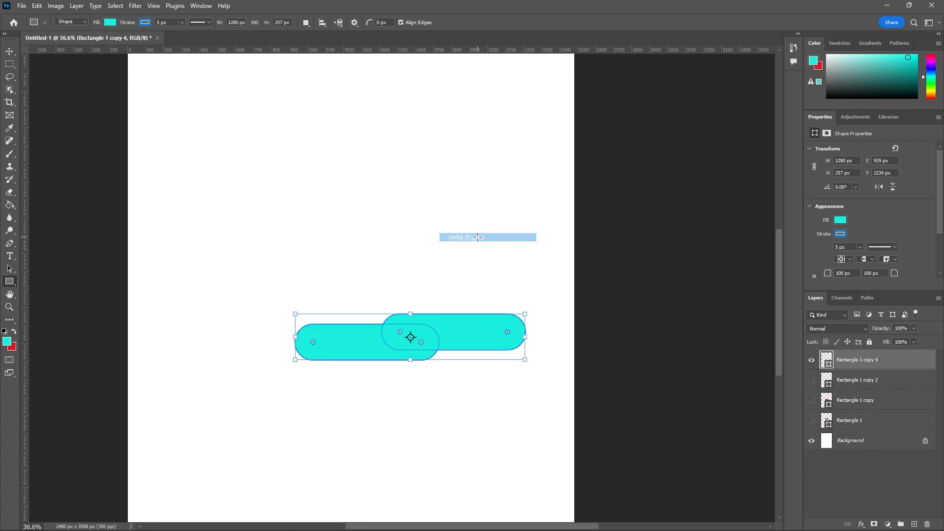
{"action": "left_click", "coordinate": [13, 54]}
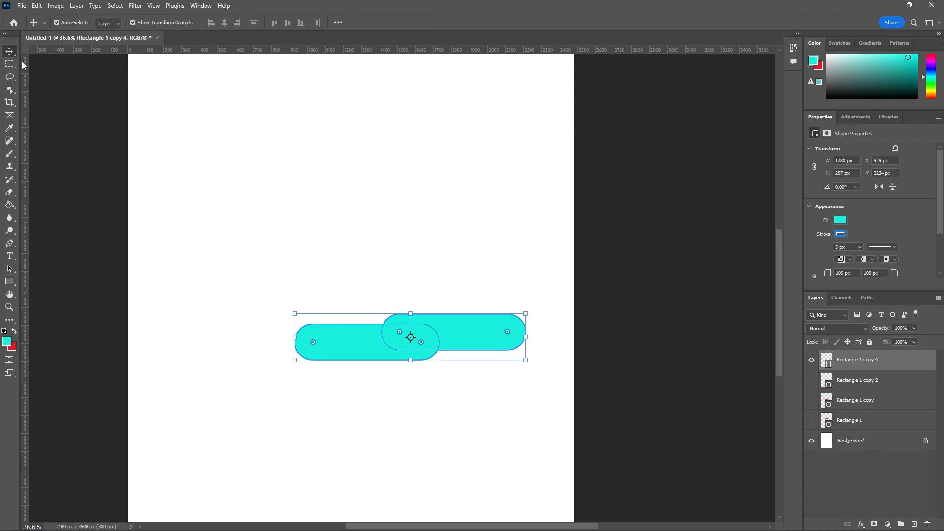
{"action": "left_click", "coordinate": [307, 251]}
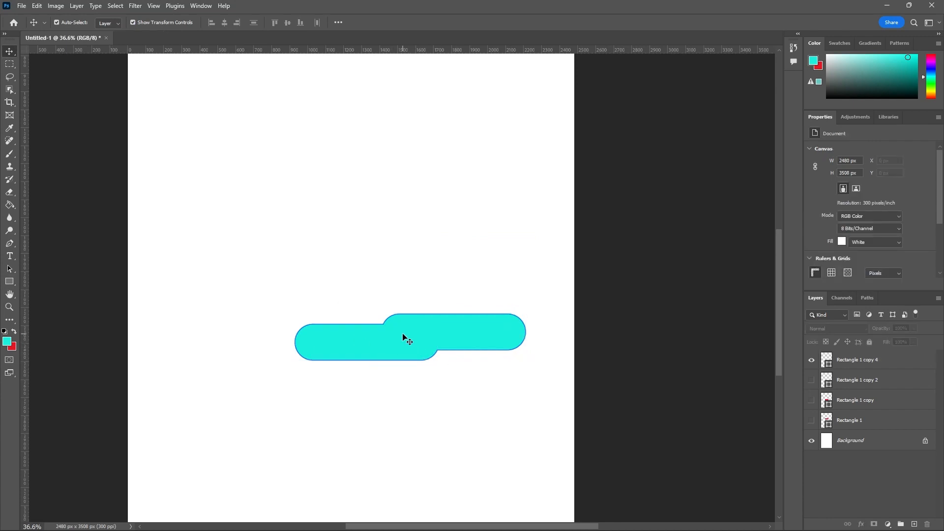
Step: Undo the Unite Shapes operation and show the Rectangle 1 copy 4 layer again
{"action": "key", "text": "ctrl+z"}
{"action": "key", "text": "ctrl+z"}
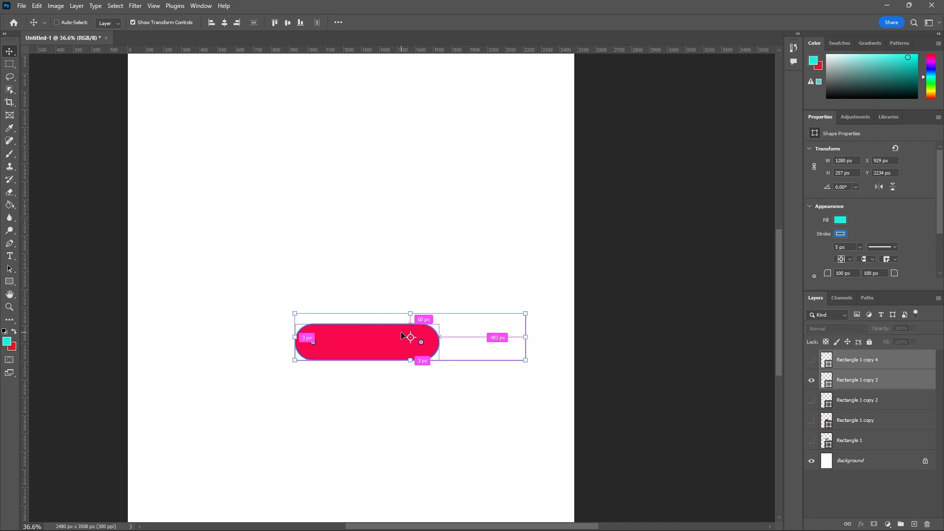
{"action": "left_click", "coordinate": [812, 361]}
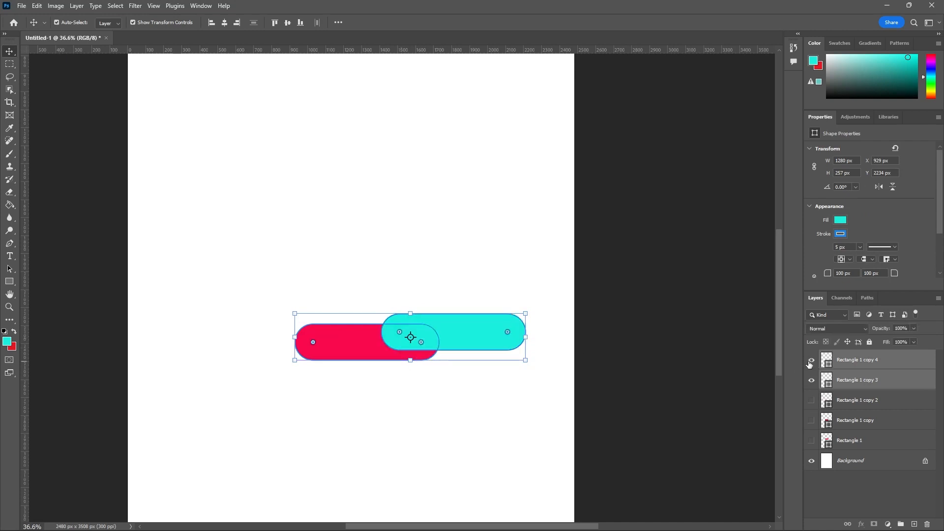
{"action": "right_click", "coordinate": [400, 341]}
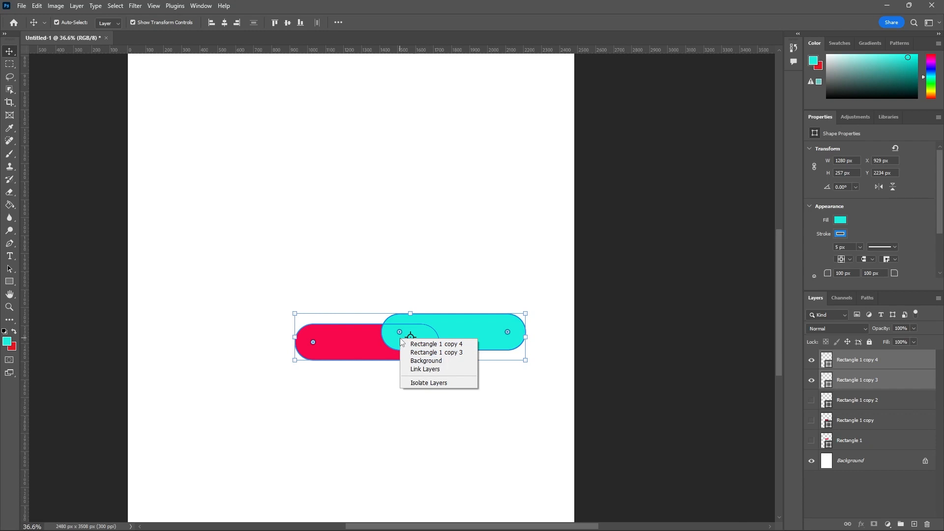
{"action": "left_click", "coordinate": [364, 294]}
{"action": "left_click", "coordinate": [530, 295]}
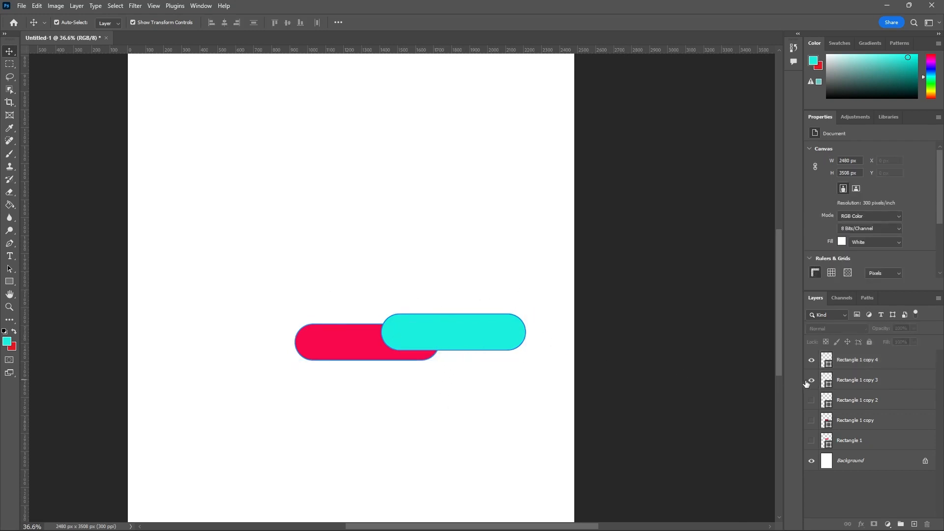
Step: Select the Rectangle 1 copy 3 and copy 4 layers, apply Subtract Front Shape with the Rectangle Tool, and deselect the result with the Move Tool
{"action": "left_click", "coordinate": [848, 381]}
{"action": "left_click", "coordinate": [850, 368], "text": "shift"}
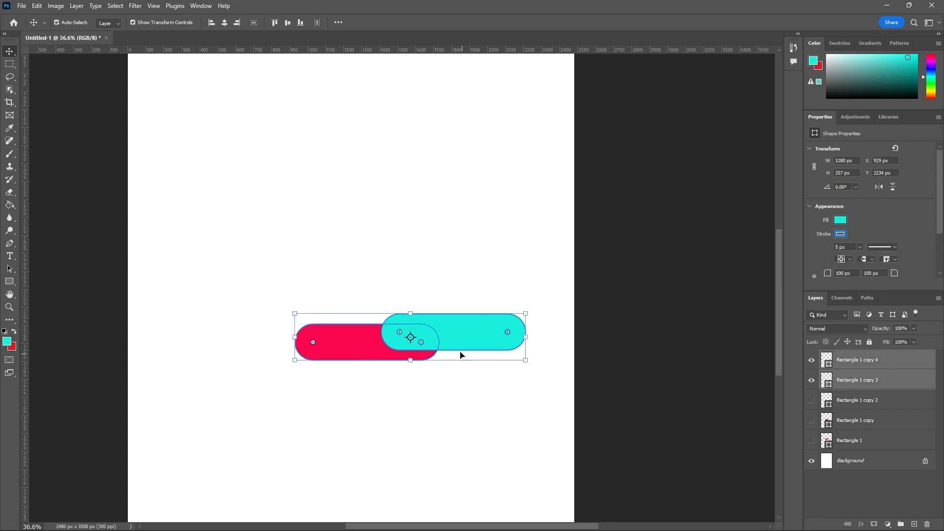
{"action": "left_click", "coordinate": [9, 281]}
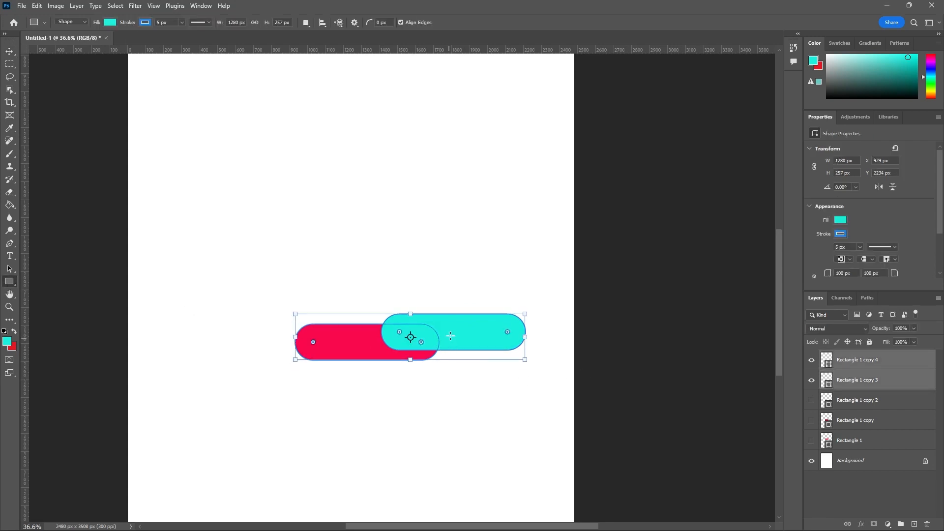
{"action": "scroll", "coordinate": [457, 383], "scroll_direction": "up", "scroll_amount": 2}
{"action": "right_click", "coordinate": [456, 317]}
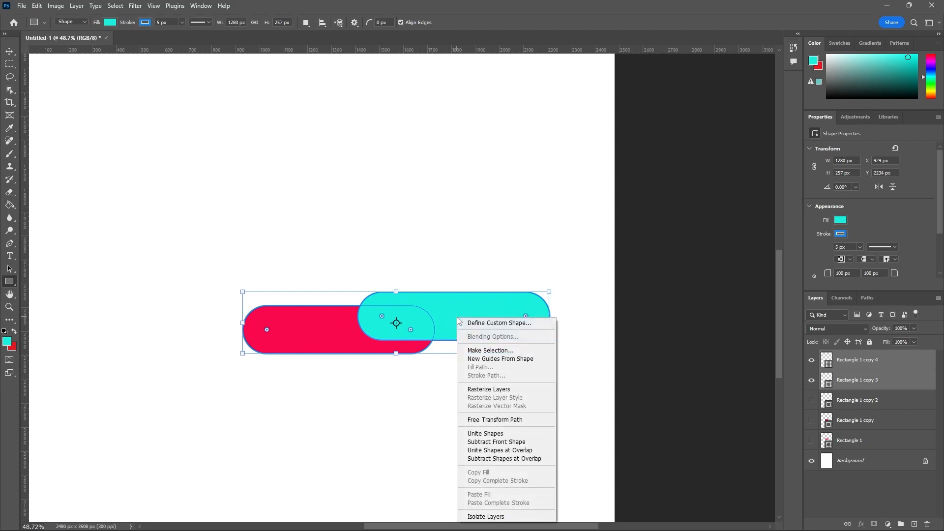
{"action": "left_click", "coordinate": [506, 442]}
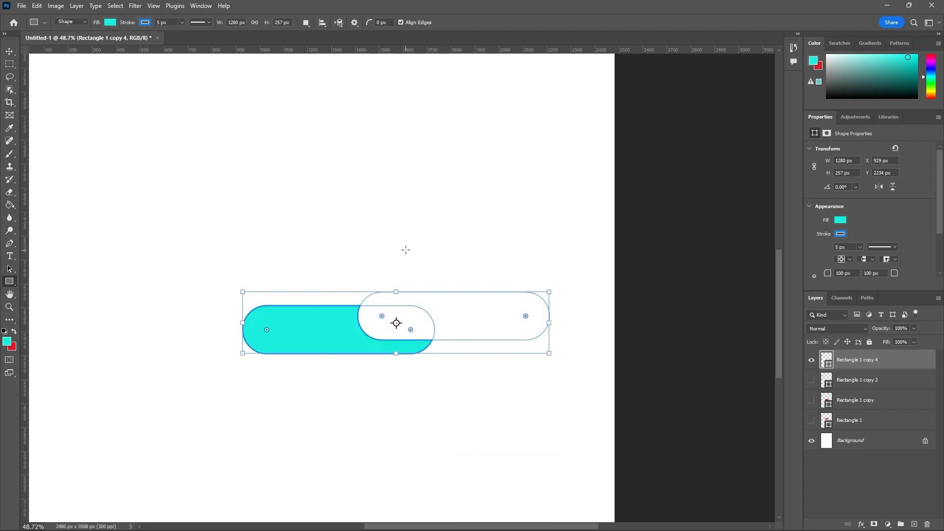
{"action": "left_click", "coordinate": [10, 52]}
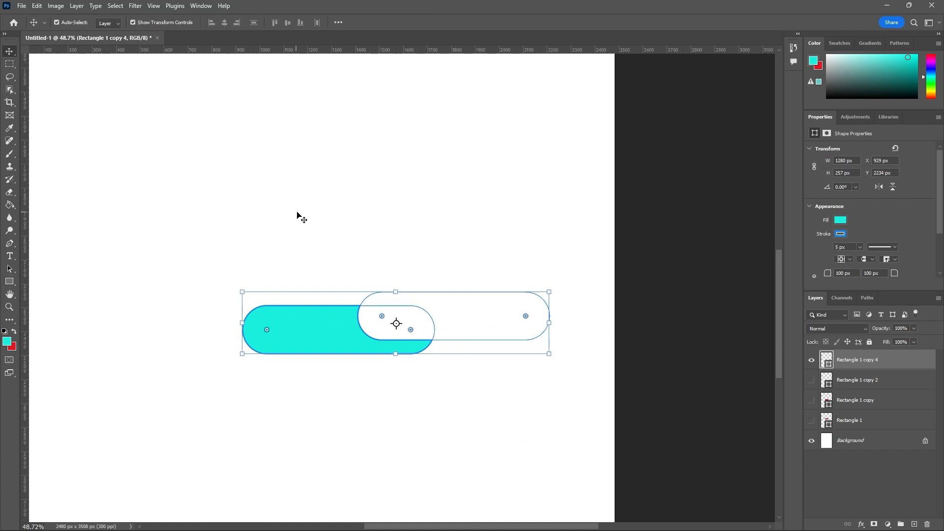
{"action": "left_click", "coordinate": [297, 215]}
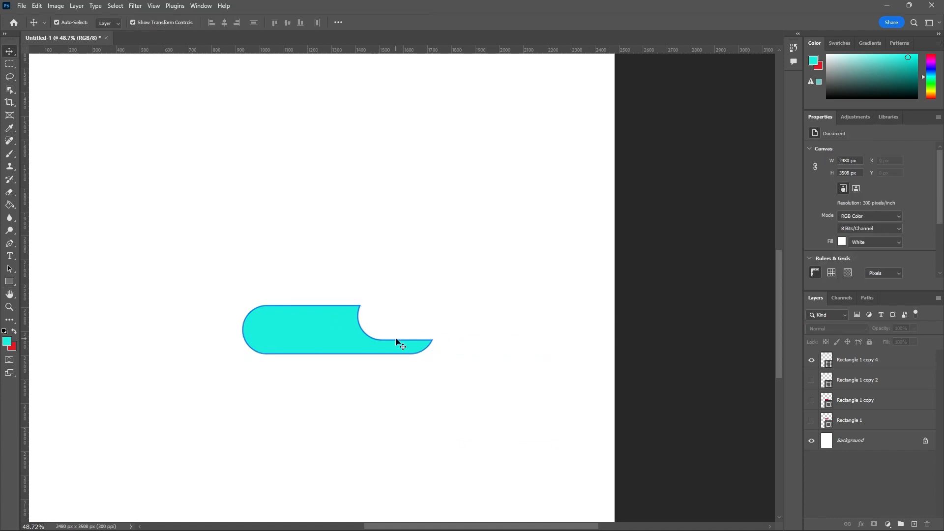
Step: Undo the Subtract Front Shape operation and show the Rectangle 1 copy 4 layer again
{"action": "key", "text": "ctrl+z"}
{"action": "key", "text": "ctrl+z"}
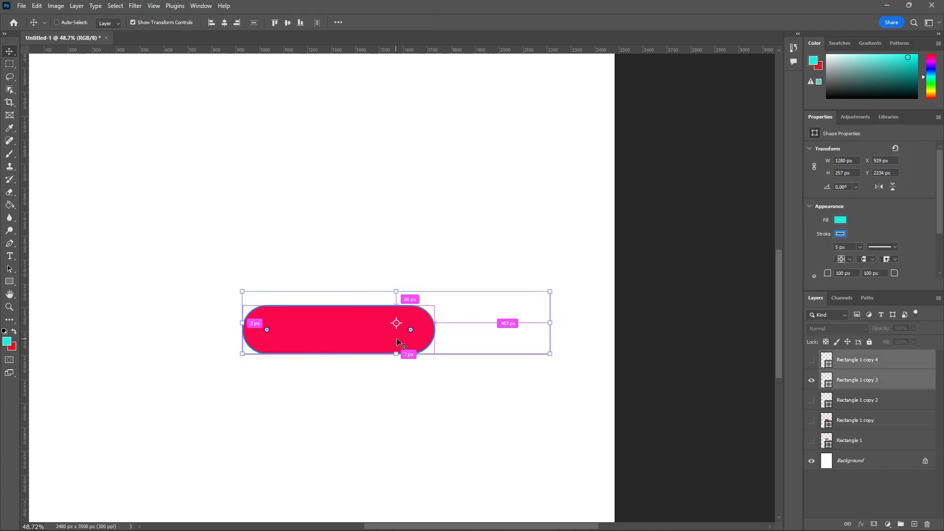
{"action": "left_click", "coordinate": [811, 359]}
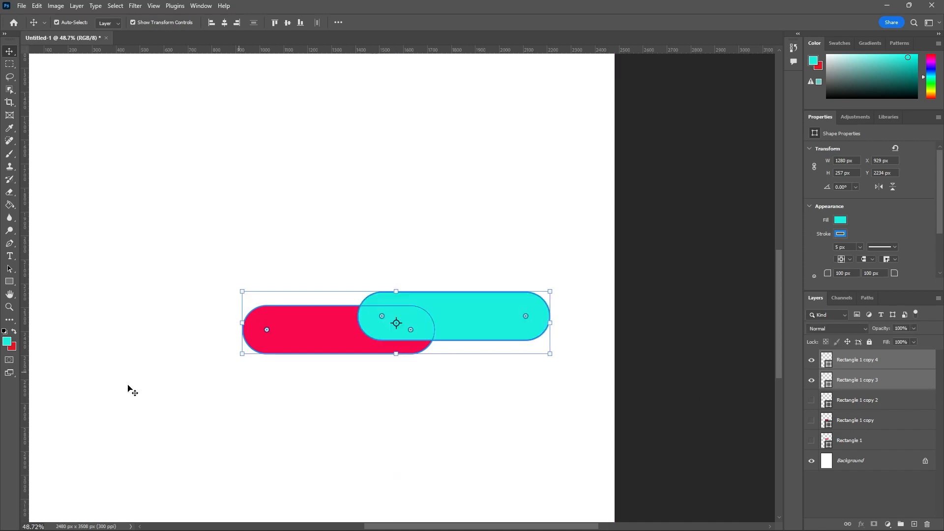
Step: With the Rectangle Tool, apply Unite Shapes at Overlap to the two shapes, and deselect the result with the Move Tool
{"action": "left_click", "coordinate": [9, 281]}
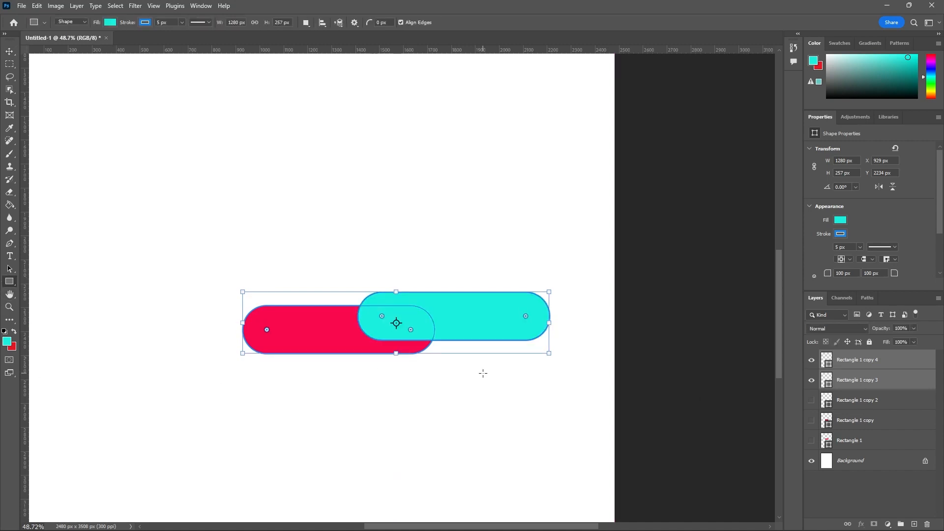
{"action": "right_click", "coordinate": [462, 321]}
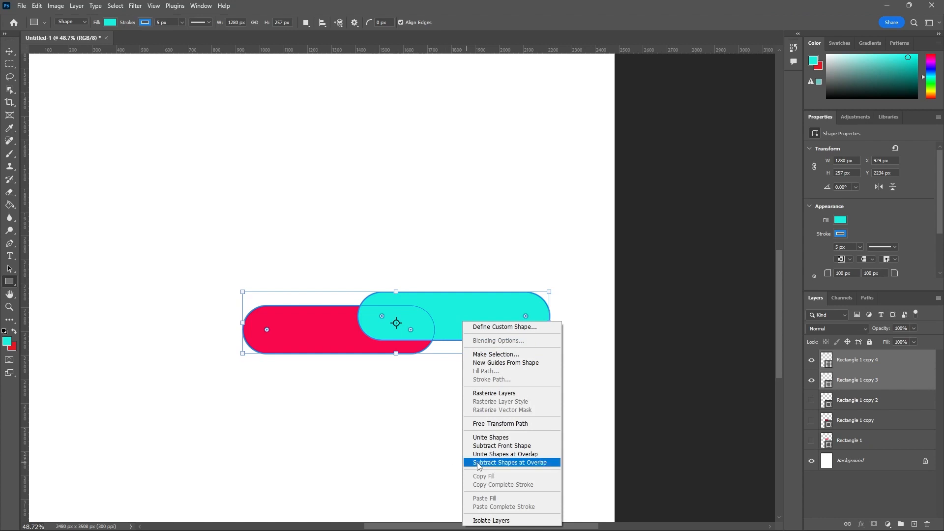
{"action": "left_click", "coordinate": [508, 455]}
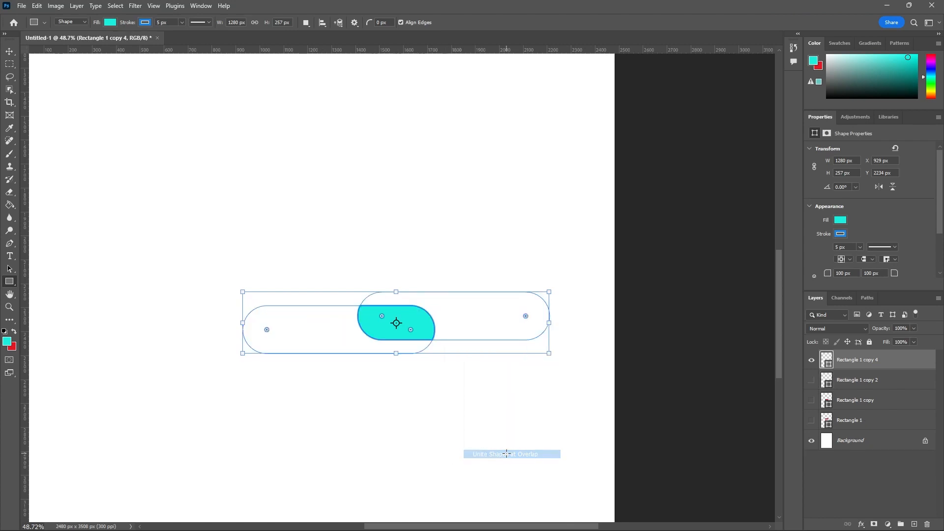
{"action": "left_click", "coordinate": [9, 51]}
{"action": "left_click", "coordinate": [255, 188]}
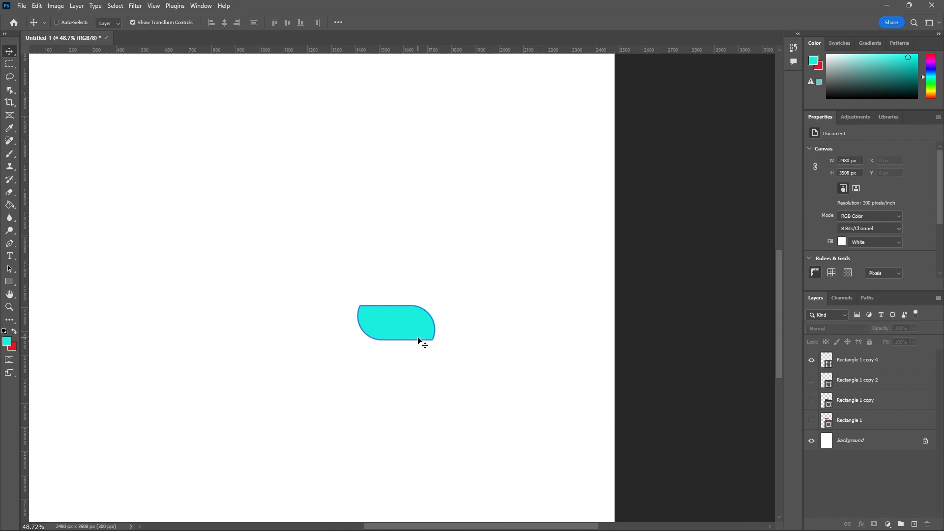
Step: Undo the Unite Shapes at Overlap operation and return to the Rectangle Tool
{"action": "key", "text": "ctrl+z"}
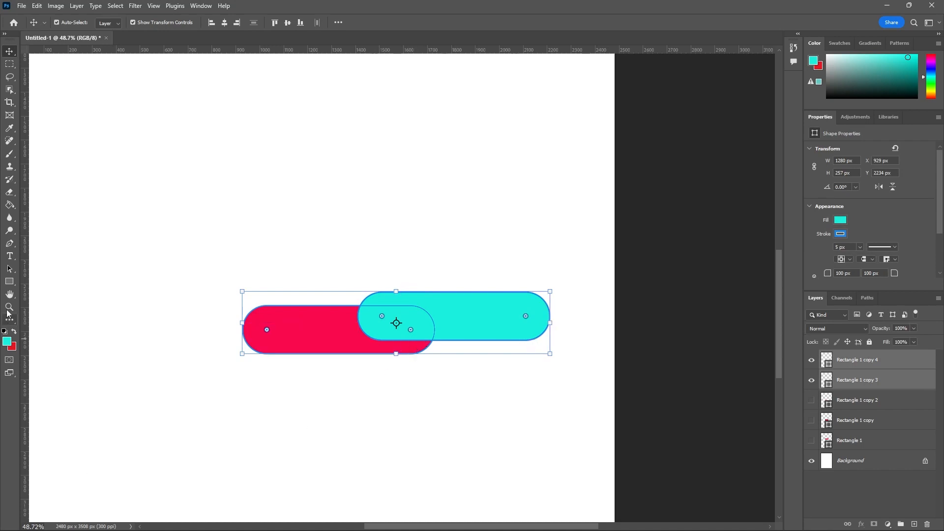
{"action": "left_click", "coordinate": [9, 281]}
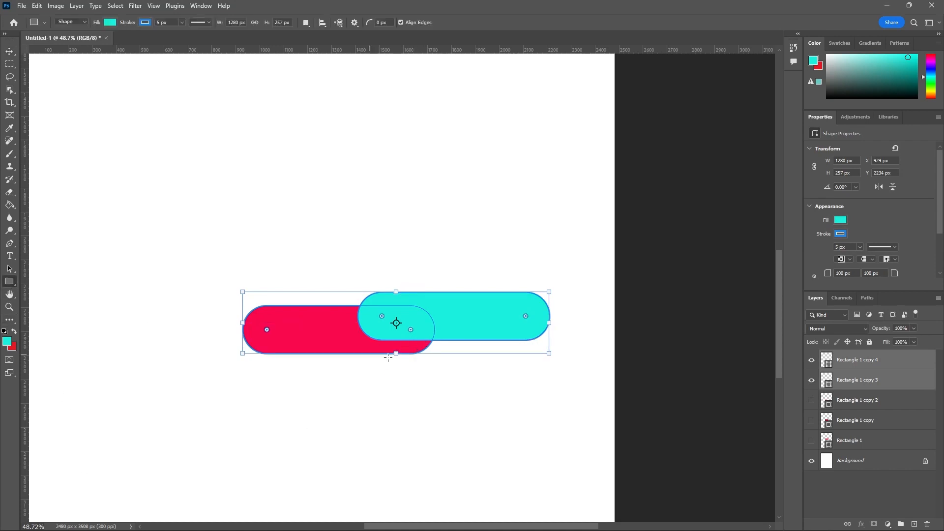
Step: Cut out the common area of the two shapes with Subtract Shapes at Overlap, and deselect the result with the Move Tool
{"action": "right_click", "coordinate": [433, 309]}
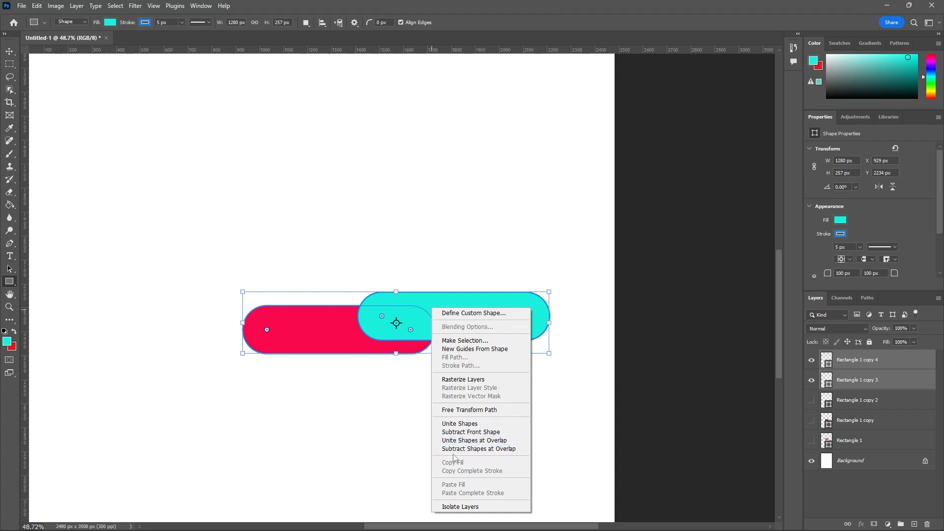
{"action": "left_click", "coordinate": [481, 449]}
{"action": "left_click", "coordinate": [10, 51]}
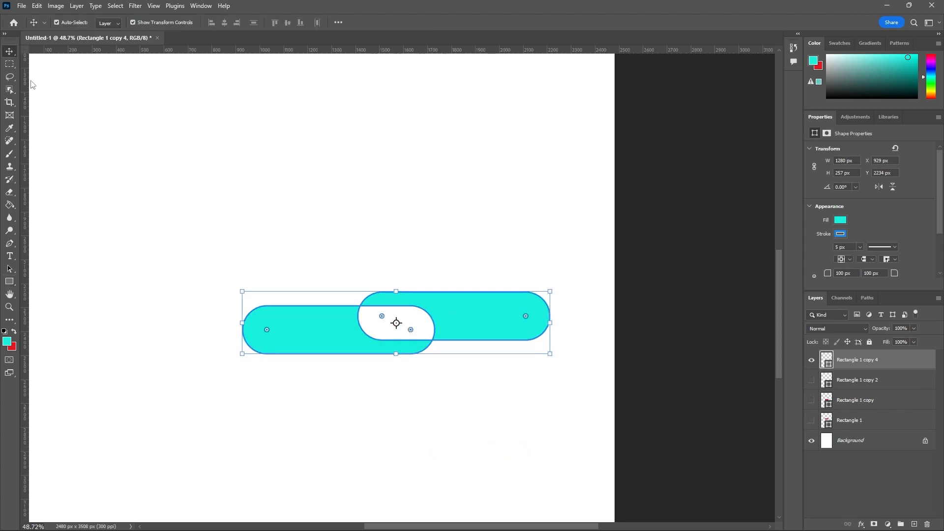
{"action": "left_click", "coordinate": [255, 207]}
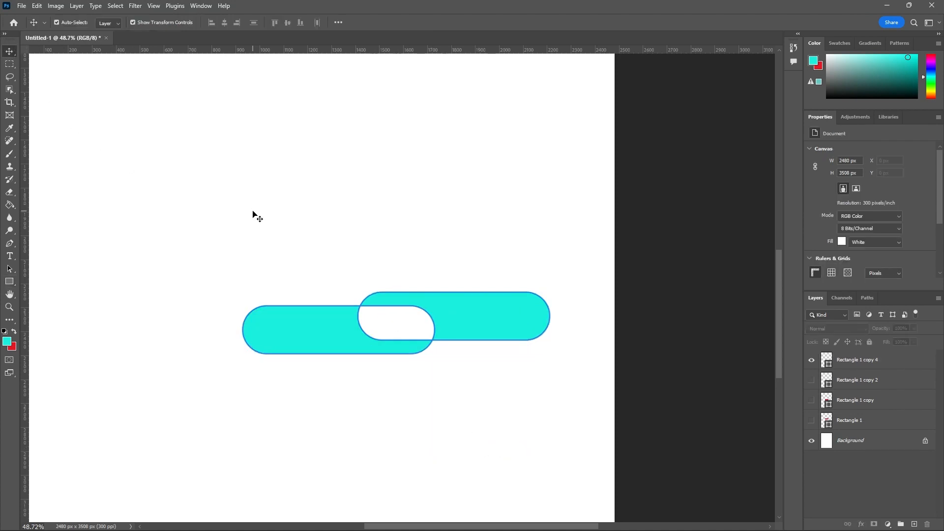
Step: Undo the Subtract Shapes at Overlap operation and show the Rectangle 1 copy 4 and Rectangle 1 copy 3 layers again
{"action": "key", "text": "ctrl+z"}
{"action": "key", "text": "ctrl+z"}
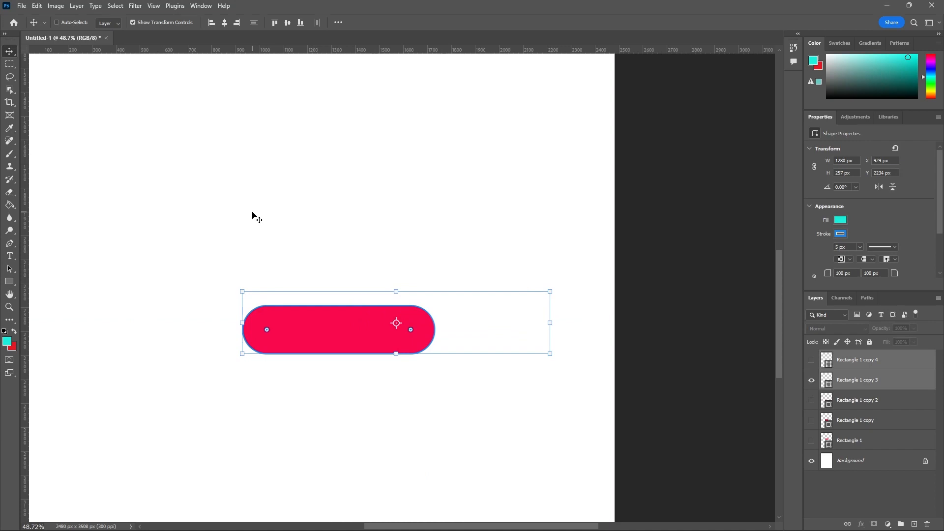
{"action": "key", "text": "ctrl+z"}
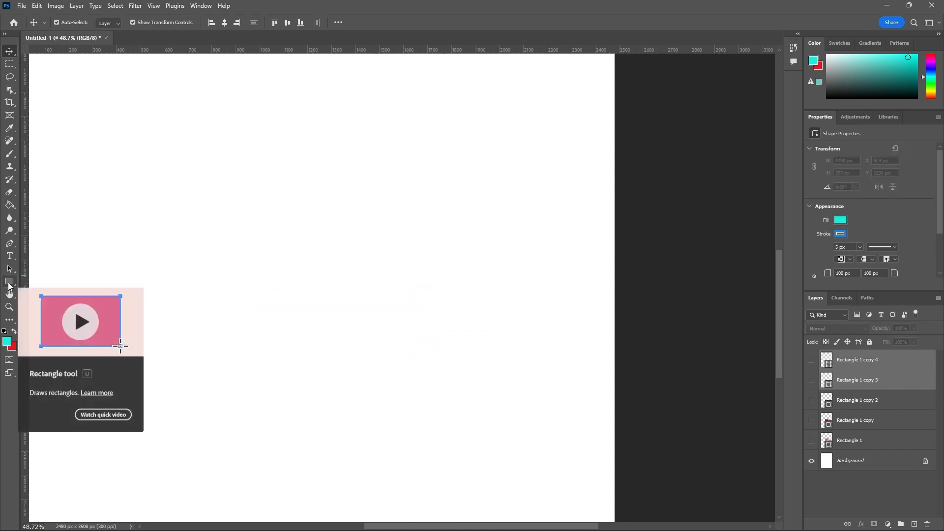
{"action": "left_click", "coordinate": [811, 359]}
{"action": "left_click", "coordinate": [811, 380]}
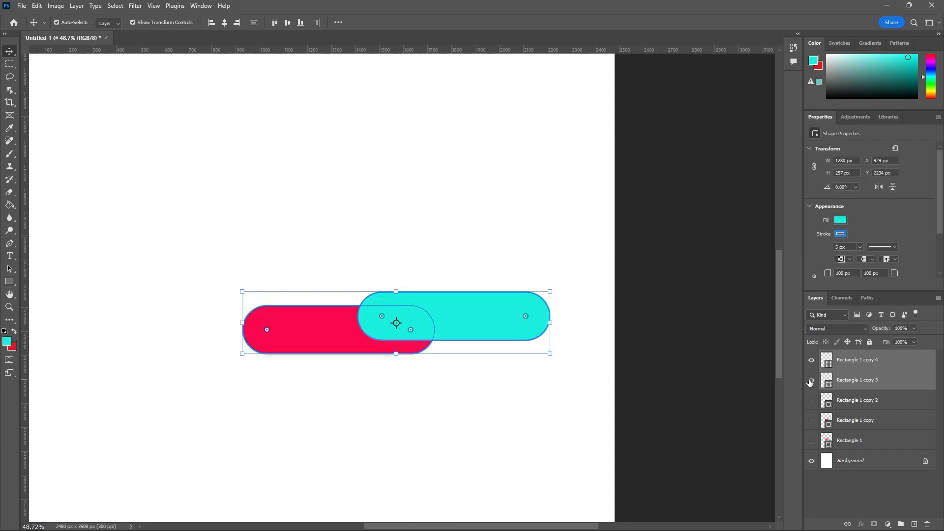
{"action": "left_click", "coordinate": [9, 282]}
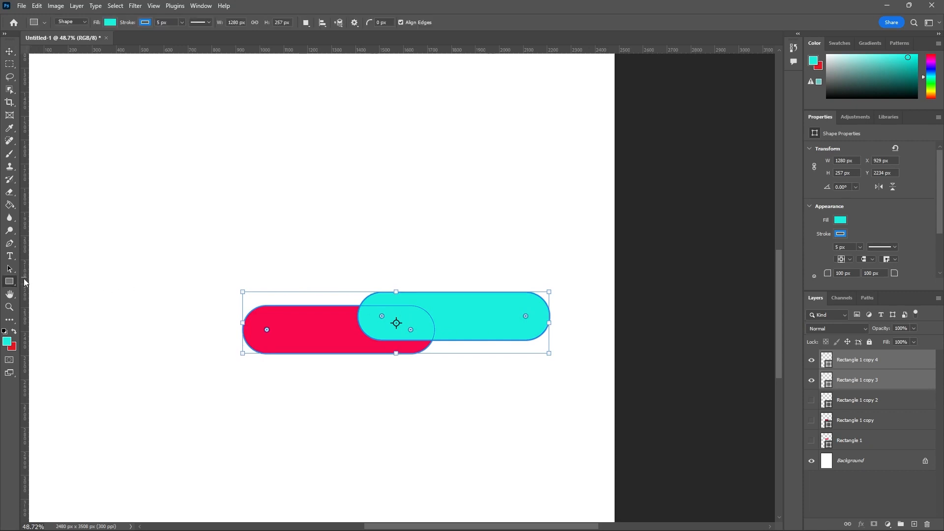
{"action": "right_click", "coordinate": [433, 317]}
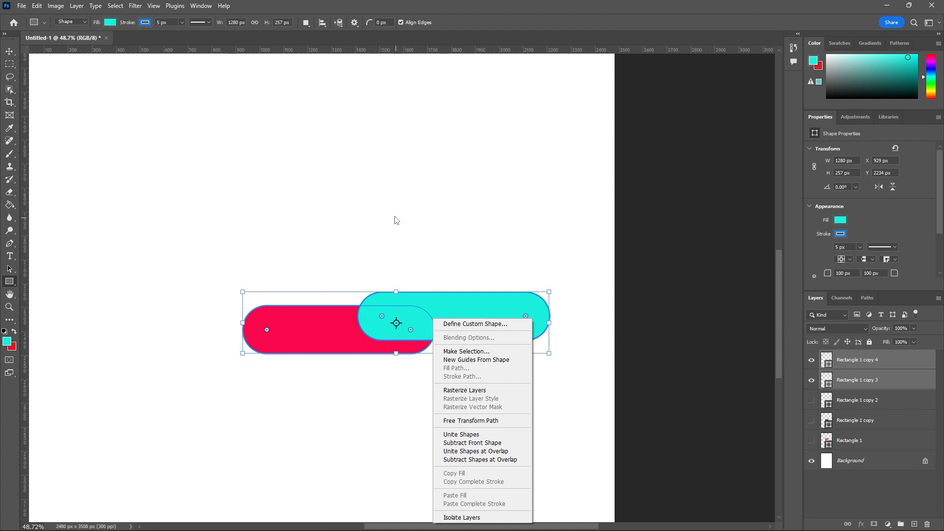
{"action": "key", "text": "Escape"}
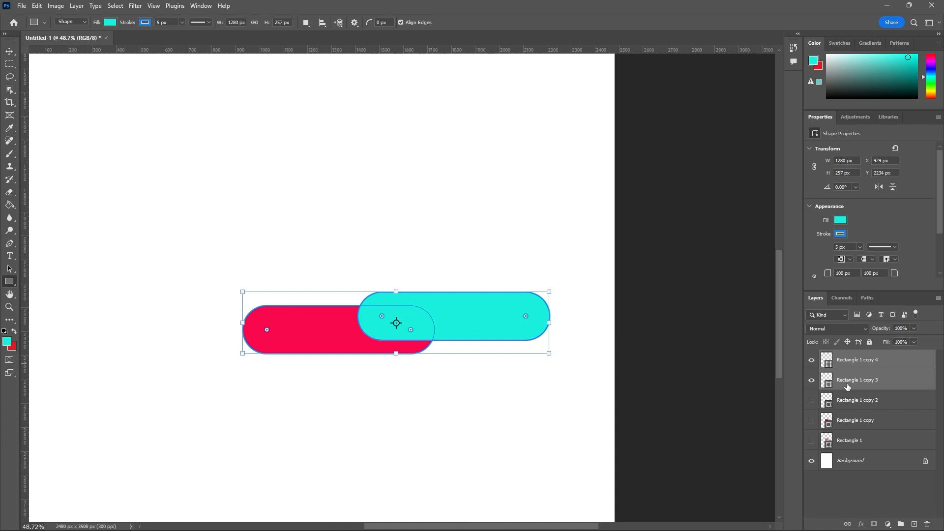
Step: Delete all the rectangle shape layers, from Rectangle 1 through Rectangle 1 copy 4, leaving only the Background layer
{"action": "left_click", "coordinate": [854, 443], "text": "shift"}
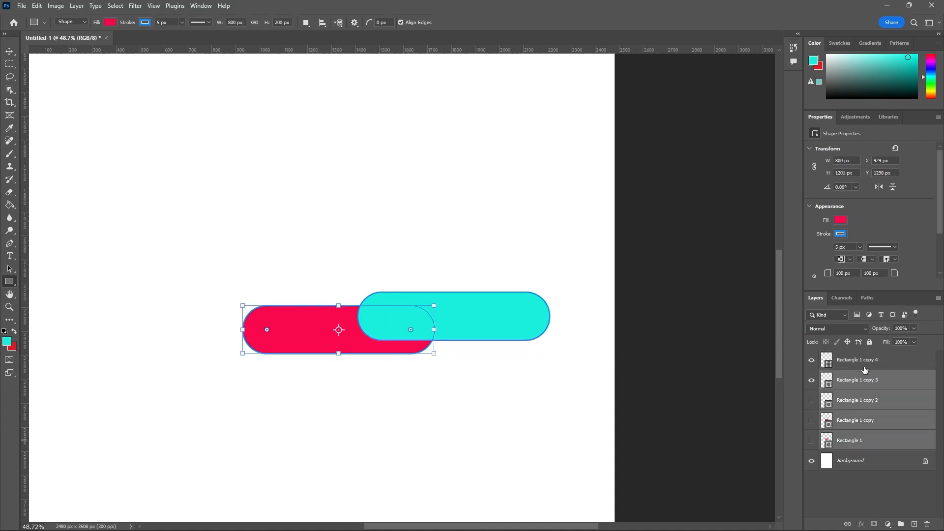
{"action": "left_click", "coordinate": [927, 525]}
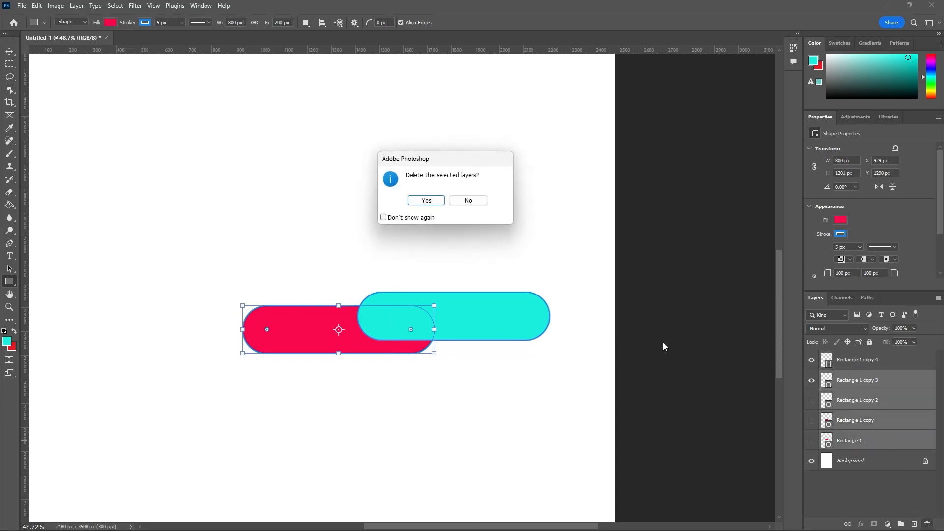
{"action": "left_click", "coordinate": [430, 200]}
{"action": "left_click", "coordinate": [854, 360]}
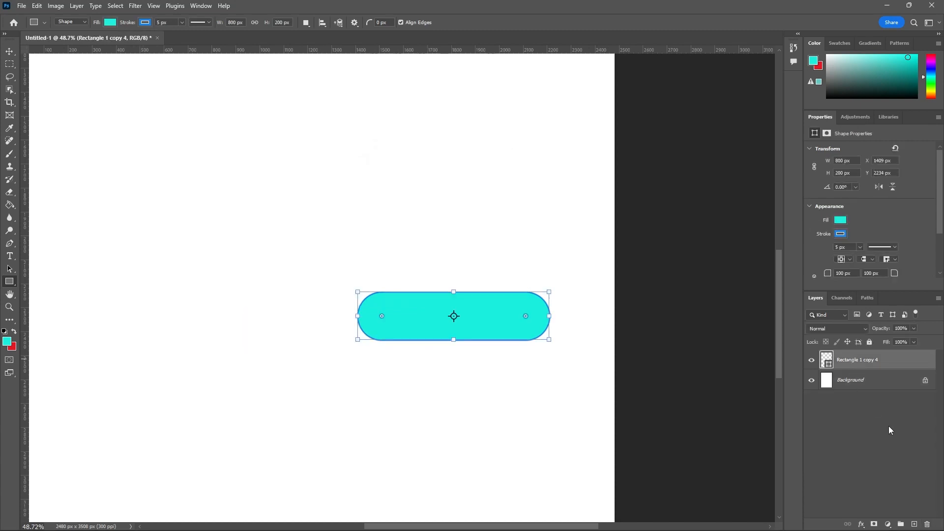
{"action": "left_click", "coordinate": [927, 524]}
{"action": "left_click", "coordinate": [427, 202]}
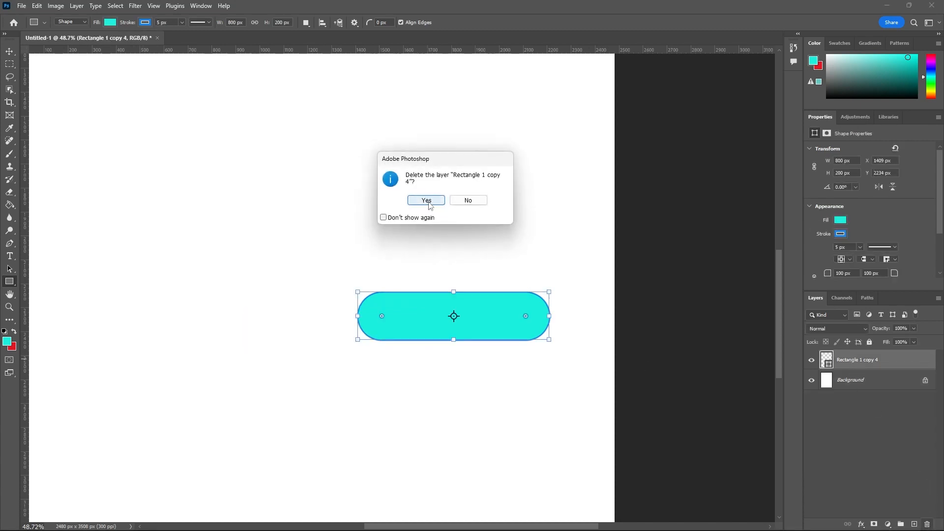
Step: Draw a circle about 1315 px in diameter in the upper half of the page with the Ellipse Tool
{"action": "right_click", "coordinate": [13, 279]}
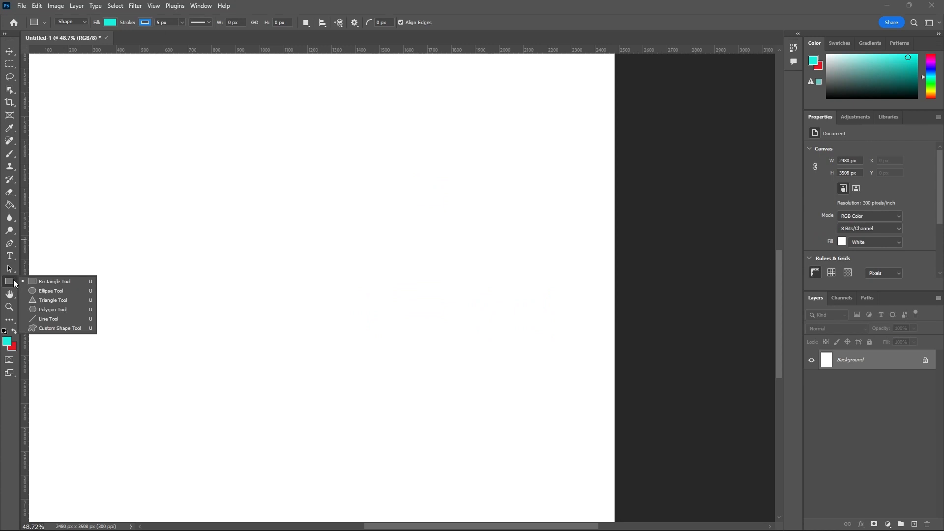
{"action": "left_click", "coordinate": [51, 291]}
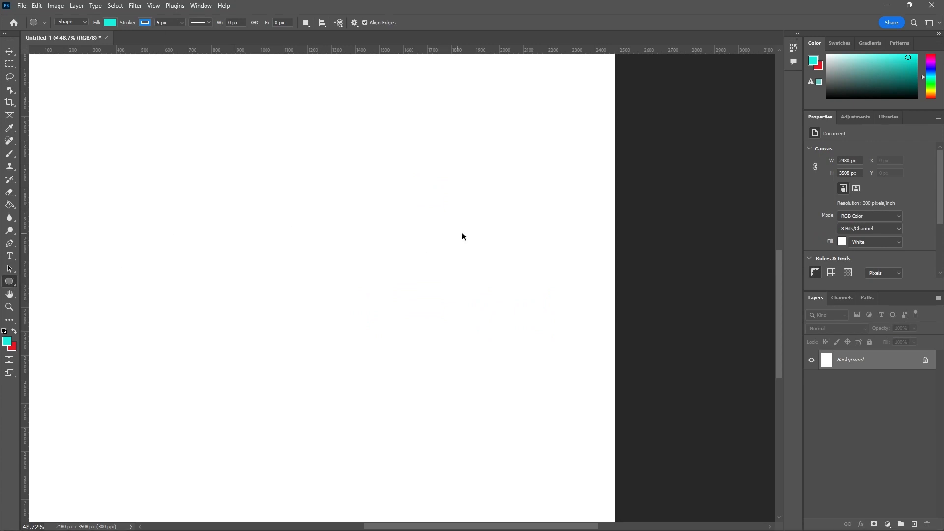
{"action": "scroll", "coordinate": [461, 237], "scroll_direction": "down", "scroll_amount": 4}
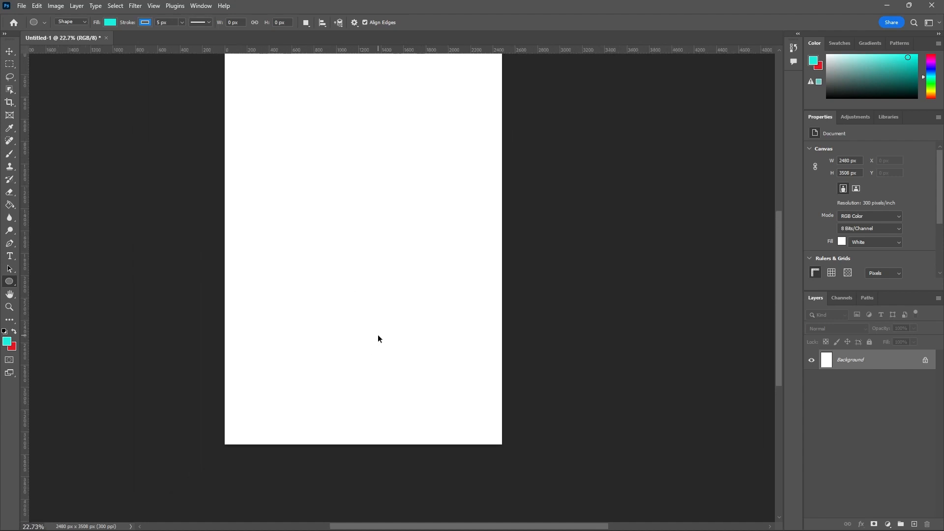
{"action": "scroll", "coordinate": [381, 296], "scroll_direction": "down", "scroll_amount": 4}
{"action": "scroll", "coordinate": [357, 192], "scroll_direction": "up", "scroll_amount": 2}
{"action": "mouse_move", "coordinate": [307, 190]}
{"action": "left_mouse_down"}
{"action": "mouse_move", "coordinate": [432, 277]}
{"action": "mouse_move", "coordinate": [457, 263]}
{"action": "mouse_move", "coordinate": [400, 241]}
{"action": "mouse_move", "coordinate": [481, 248]}
{"action": "mouse_move", "coordinate": [379, 341]}
{"action": "mouse_move", "coordinate": [366, 411]}
{"action": "mouse_move", "coordinate": [371, 386]}
{"action": "mouse_move", "coordinate": [417, 333]}
{"action": "mouse_move", "coordinate": [438, 350]}
{"action": "mouse_move", "coordinate": [428, 332]}
{"action": "left_mouse_up"}
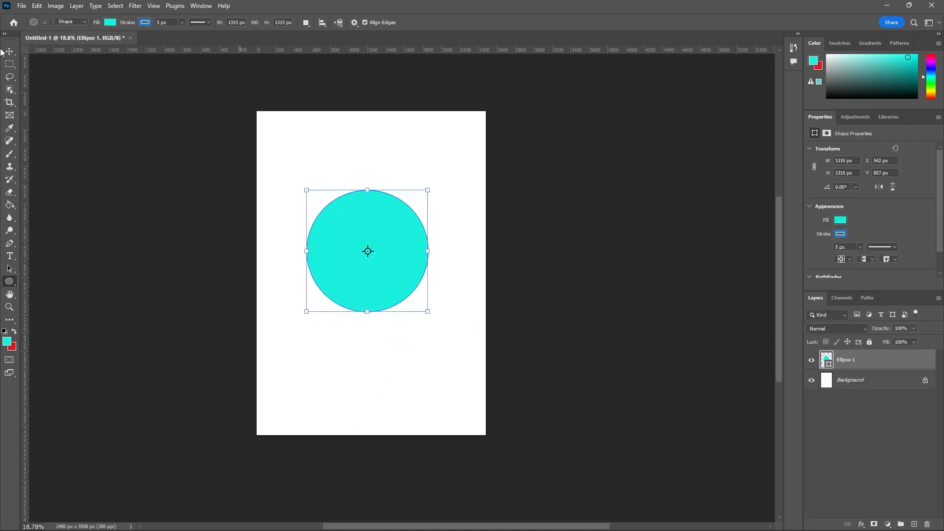
Step: Try a solid purple fill and a solid red fill from the recently used colors on the circle
{"action": "left_click", "coordinate": [109, 22]}
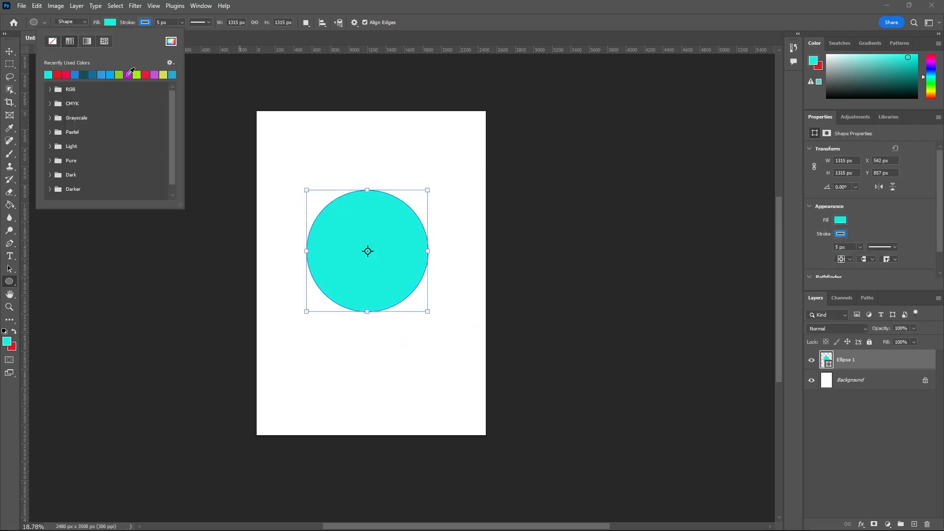
{"action": "left_click", "coordinate": [128, 74]}
{"action": "left_click", "coordinate": [111, 22]}
{"action": "left_click", "coordinate": [111, 23]}
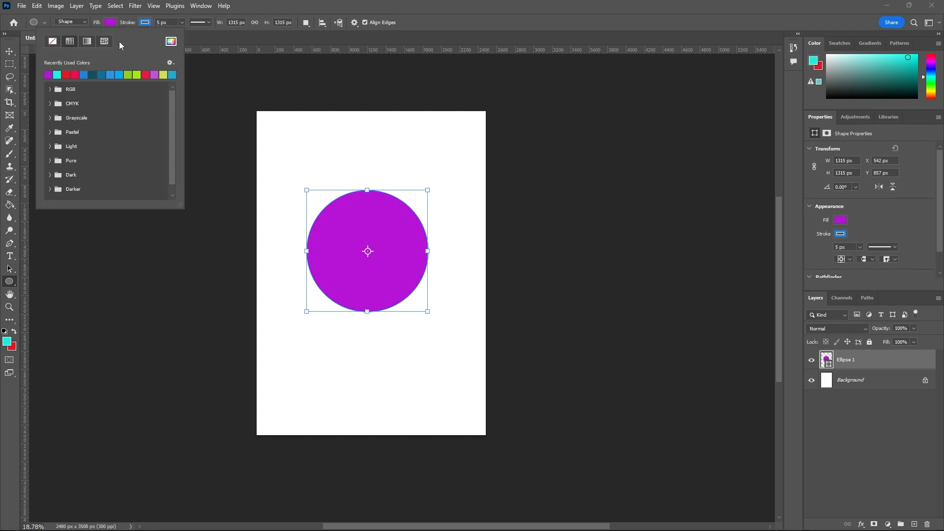
{"action": "left_click", "coordinate": [145, 74]}
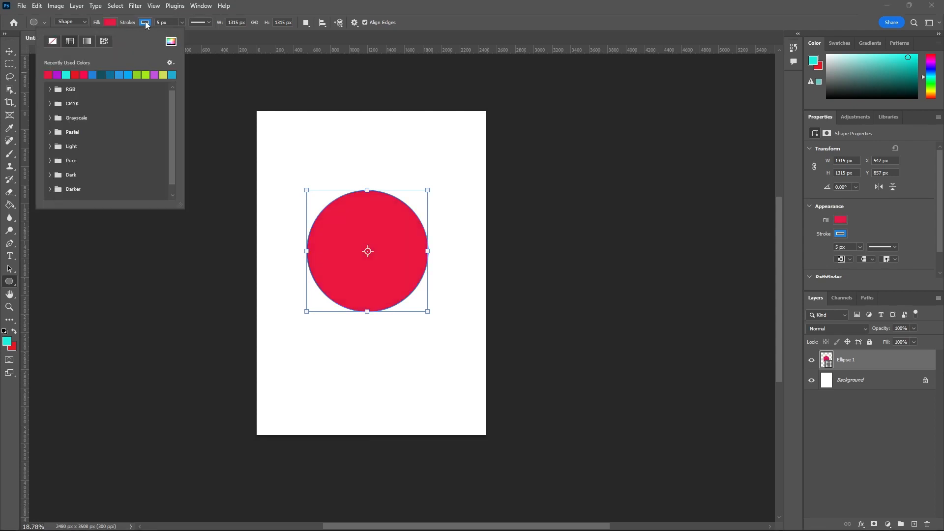
Step: Switch the circle's fill to a gradient, try several presets, and settle on the purple-to-blue one
{"action": "left_click", "coordinate": [87, 41]}
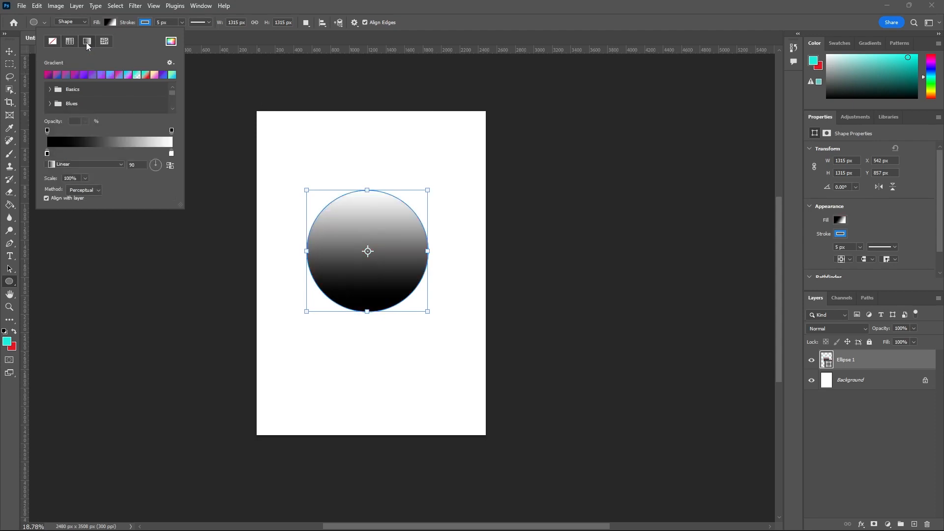
{"action": "left_click", "coordinate": [89, 75]}
{"action": "left_click", "coordinate": [81, 76]}
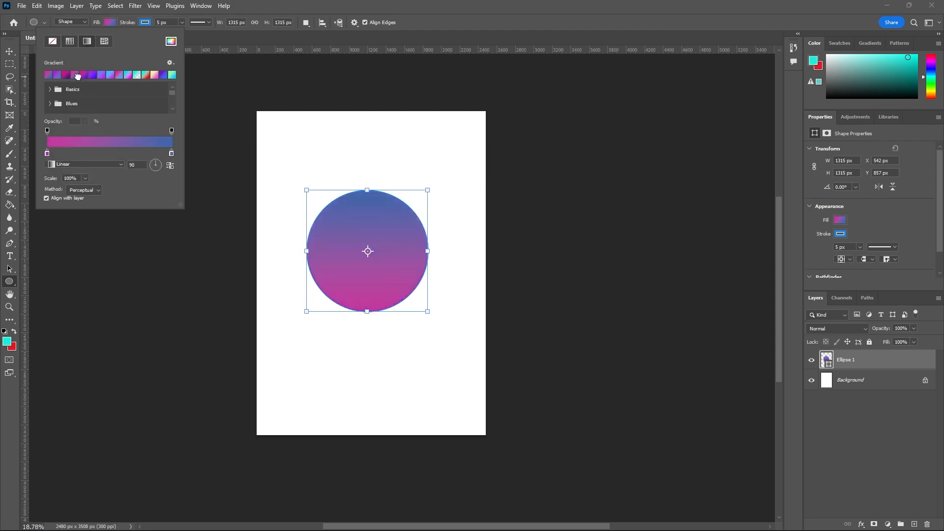
{"action": "left_click", "coordinate": [84, 75]}
{"action": "left_click", "coordinate": [91, 75]}
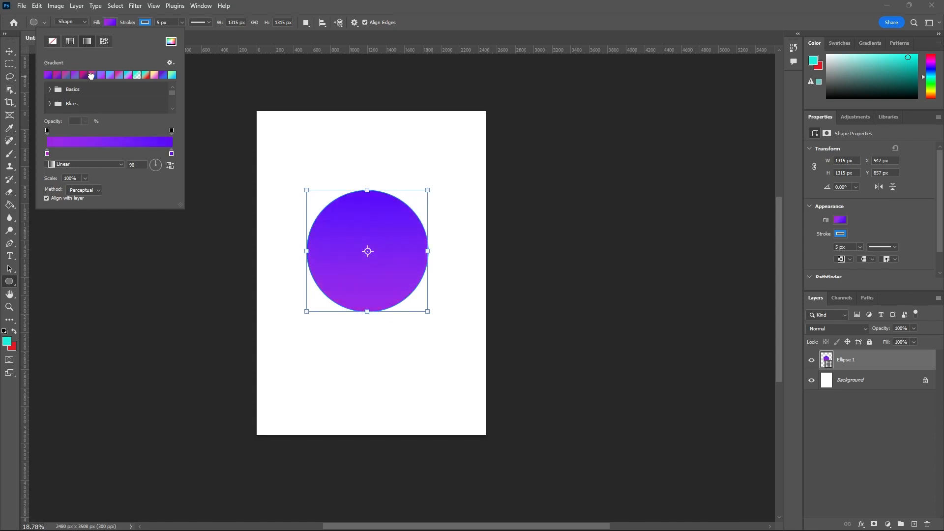
Step: Set the circle's gradient style to Radial, try reversing its colors and restore the order, and close the fill options
{"action": "left_click", "coordinate": [105, 163]}
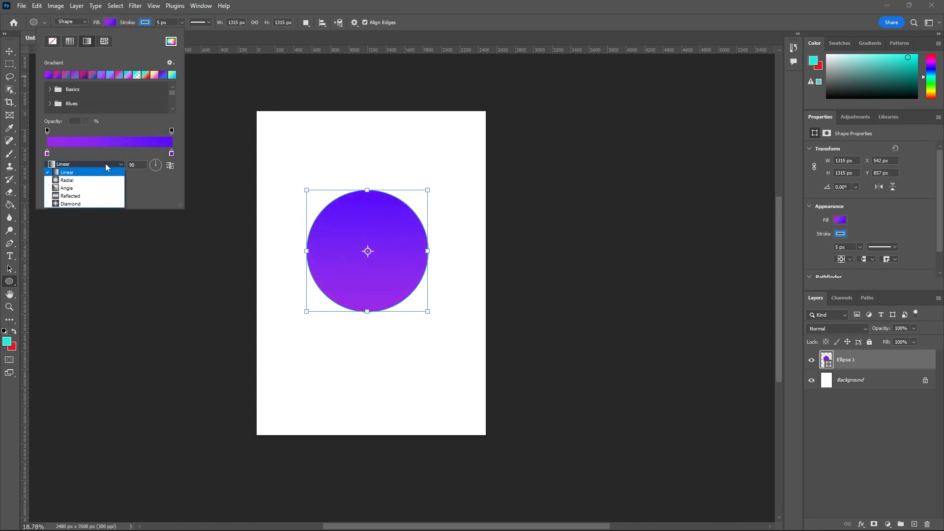
{"action": "left_click", "coordinate": [83, 180]}
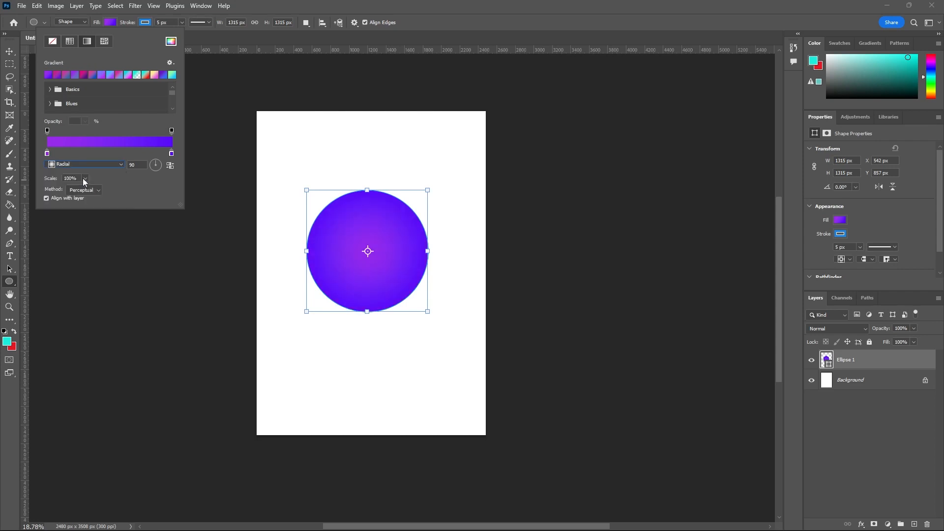
{"action": "left_click", "coordinate": [168, 166]}
{"action": "left_click", "coordinate": [166, 169]}
{"action": "left_click", "coordinate": [224, 43]}
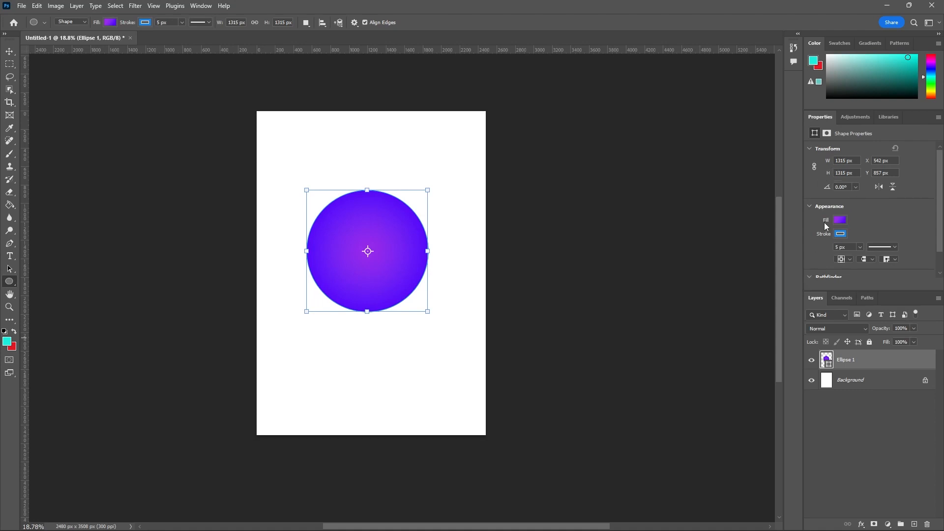
Step: Hide the Ellipse 1 layer and draw a triangle about 996 px wide and 863 px high with the Triangle Tool
{"action": "right_click", "coordinate": [11, 283]}
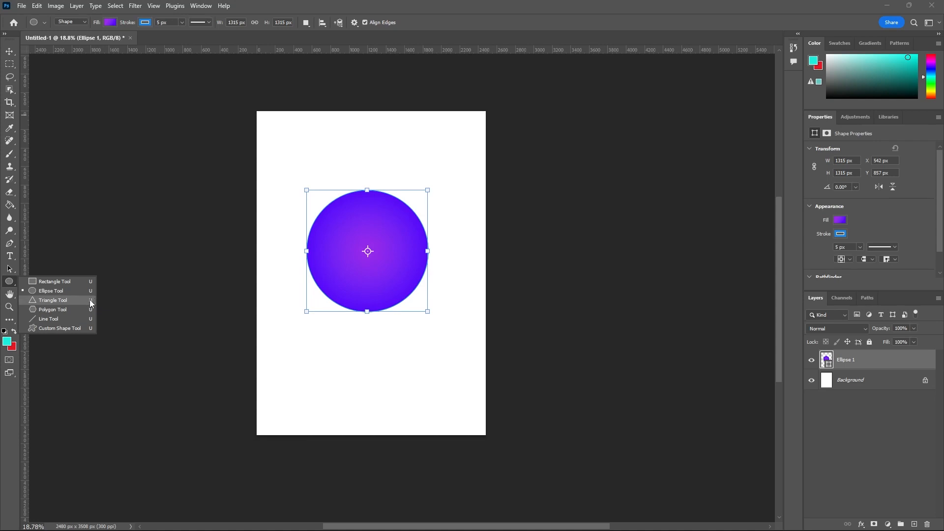
{"action": "left_click", "coordinate": [9, 51]}
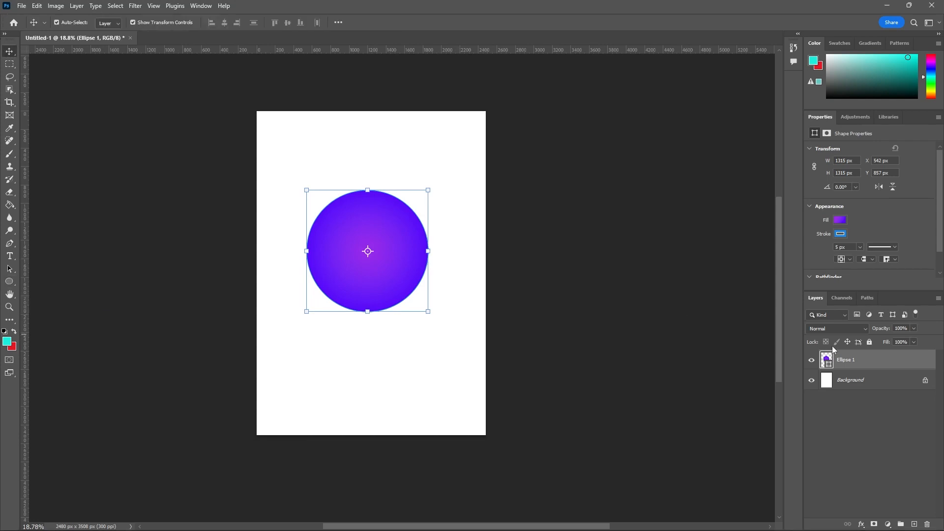
{"action": "left_click", "coordinate": [811, 360]}
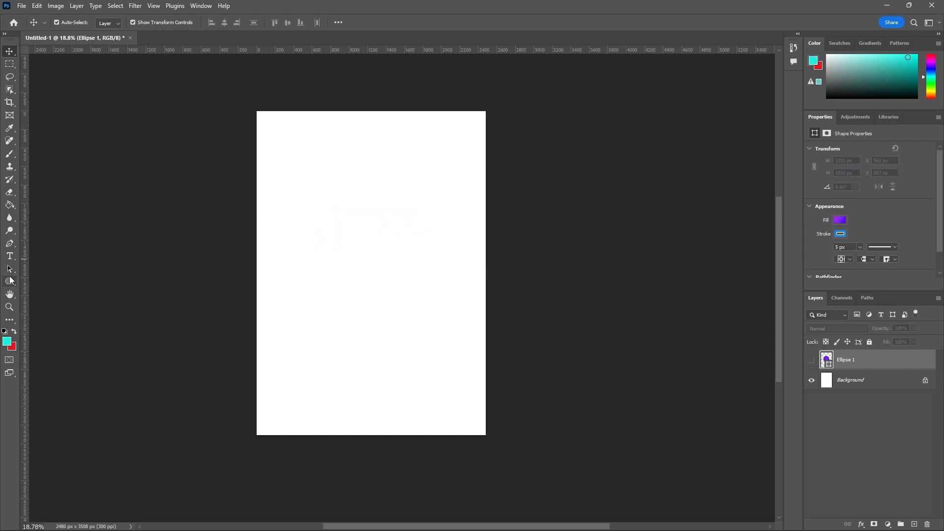
{"action": "left_click", "coordinate": [10, 283]}
{"action": "right_click", "coordinate": [9, 282]}
{"action": "left_click", "coordinate": [40, 300]}
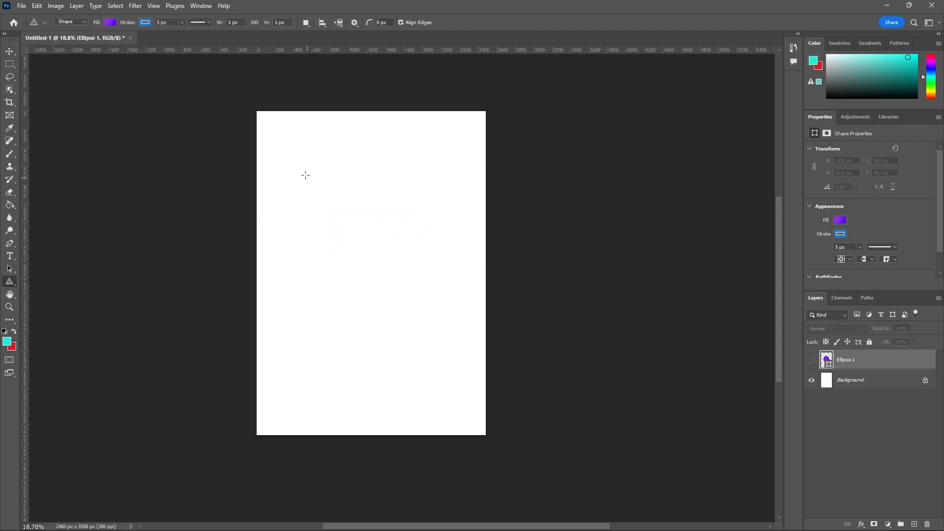
{"action": "left_click_drag", "start_coordinate": [305, 175], "coordinate": [446, 281]}
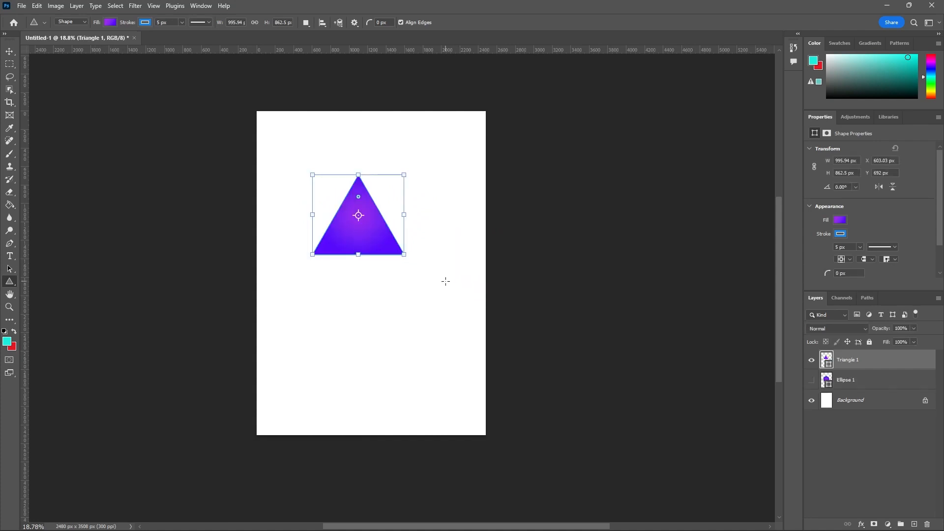
Step: Try a yellow-to-pink gradient fill on the triangle, restore the purple-to-blue gradient, and deselect the shape
{"action": "left_click", "coordinate": [105, 22]}
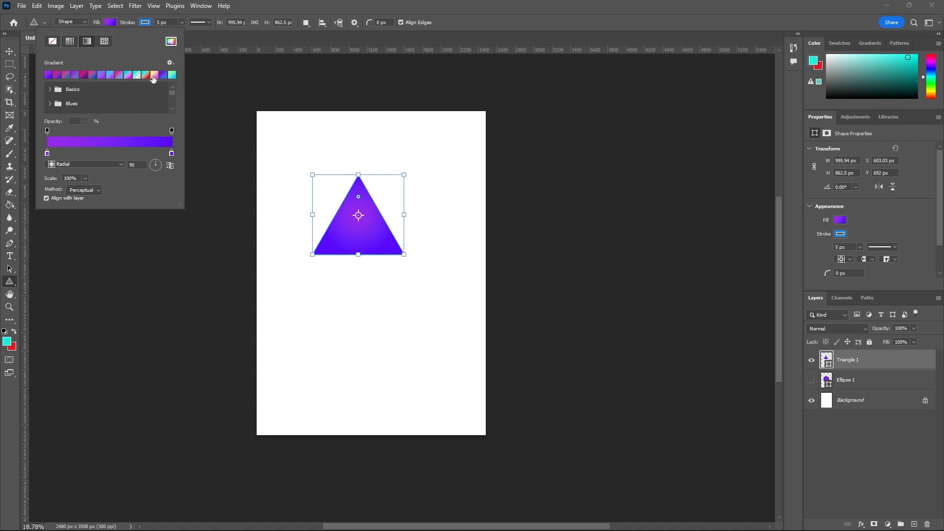
{"action": "left_click", "coordinate": [146, 75]}
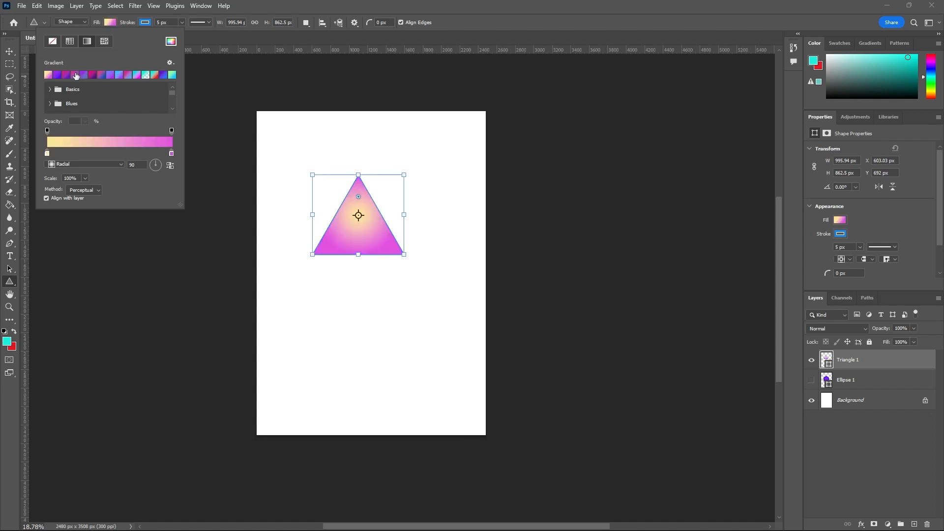
{"action": "left_click", "coordinate": [56, 74]}
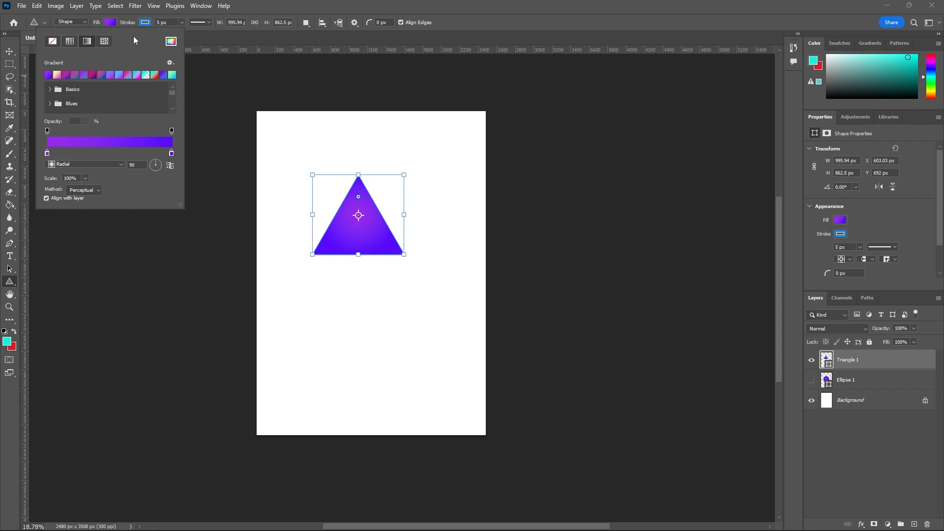
{"action": "left_click", "coordinate": [262, 35]}
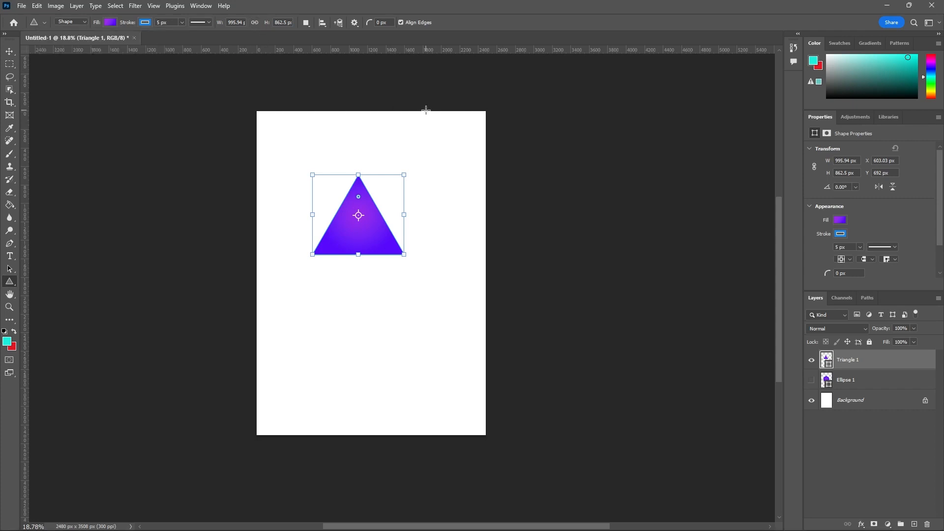
{"action": "left_click", "coordinate": [10, 51]}
{"action": "left_click", "coordinate": [367, 144]}
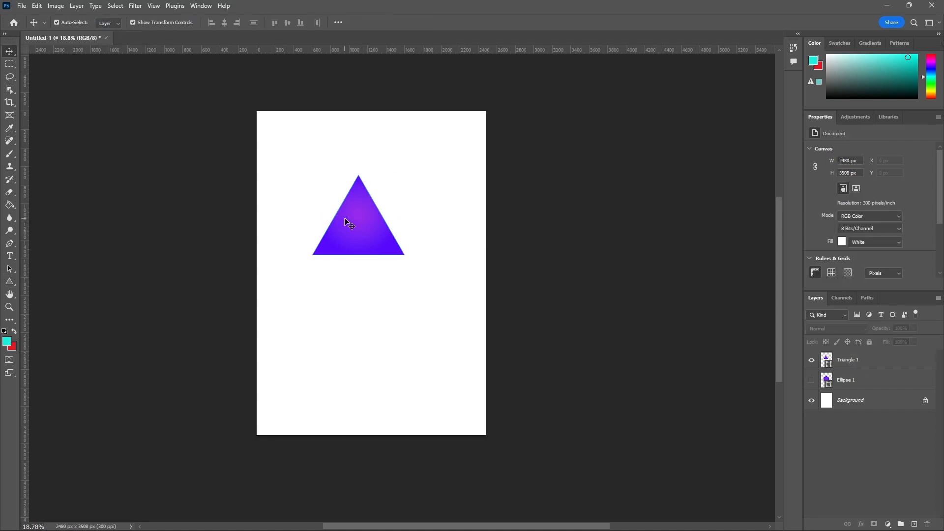
Step: Hide the Triangle 1 layer and draw a five-sided polygon about 1018 px wide and 968 px high with the Polygon Tool
{"action": "left_click", "coordinate": [9, 283]}
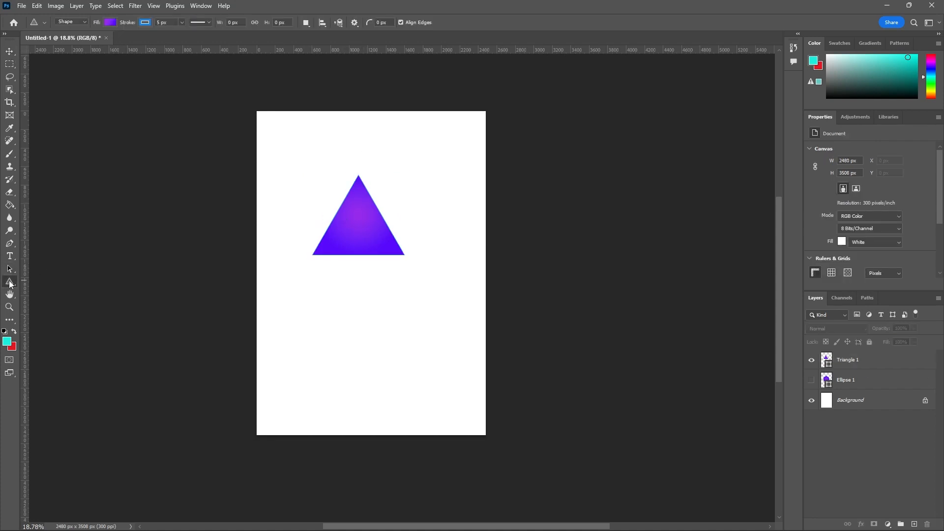
{"action": "scroll", "coordinate": [878, 182], "scroll_direction": "down", "scroll_amount": 4}
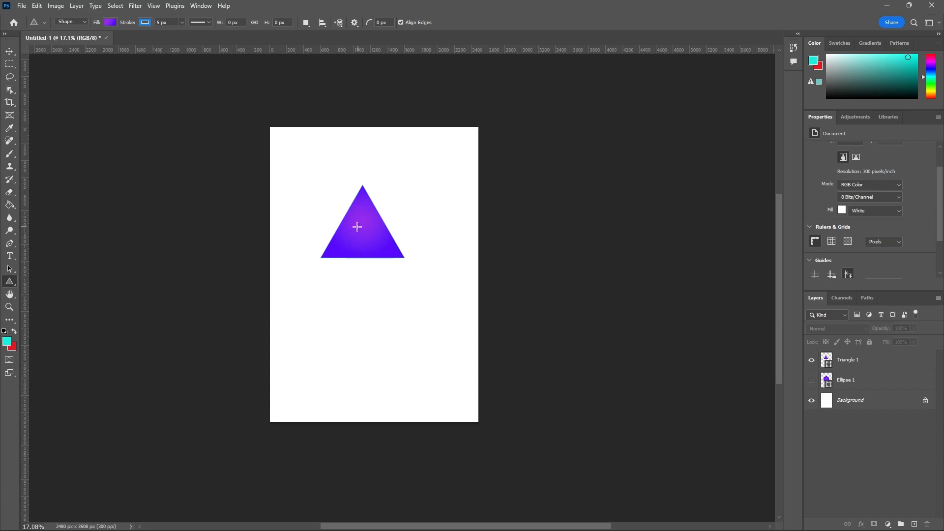
{"action": "right_click", "coordinate": [9, 284]}
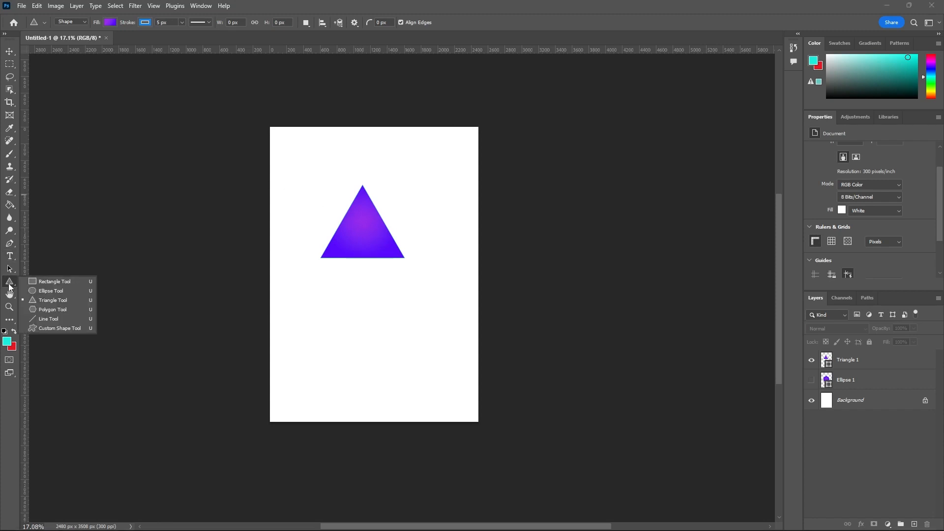
{"action": "left_click", "coordinate": [60, 311]}
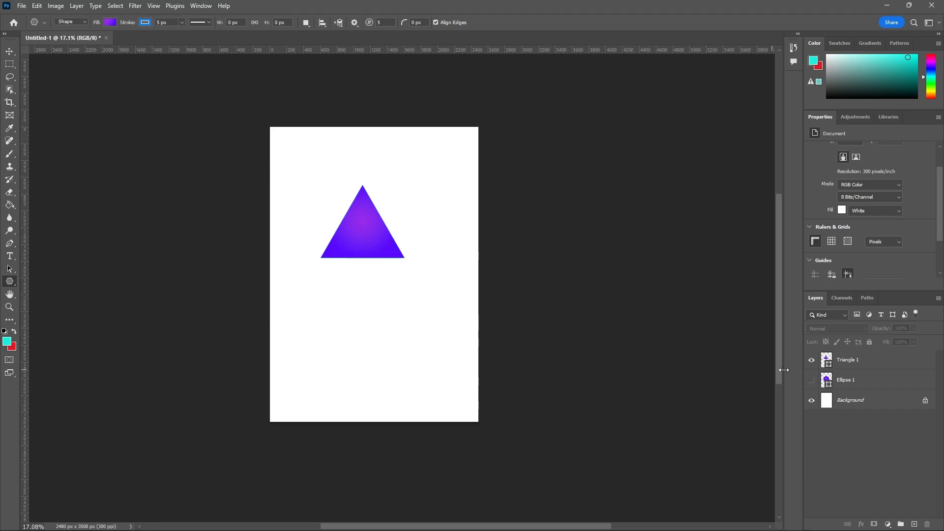
{"action": "left_click", "coordinate": [811, 360]}
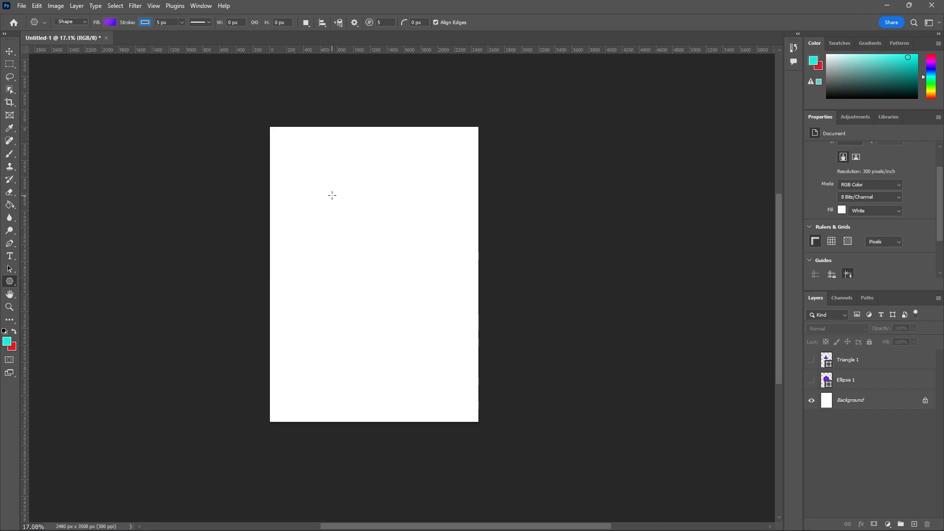
{"action": "left_click_drag", "start_coordinate": [326, 185], "coordinate": [416, 304]}
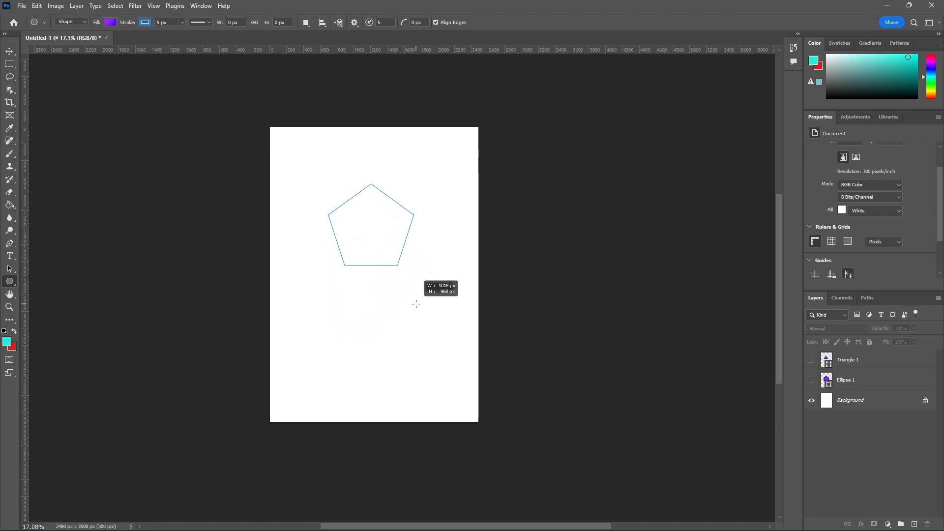
{"action": "left_click_drag", "start_coordinate": [416, 304], "coordinate": [417, 303]}
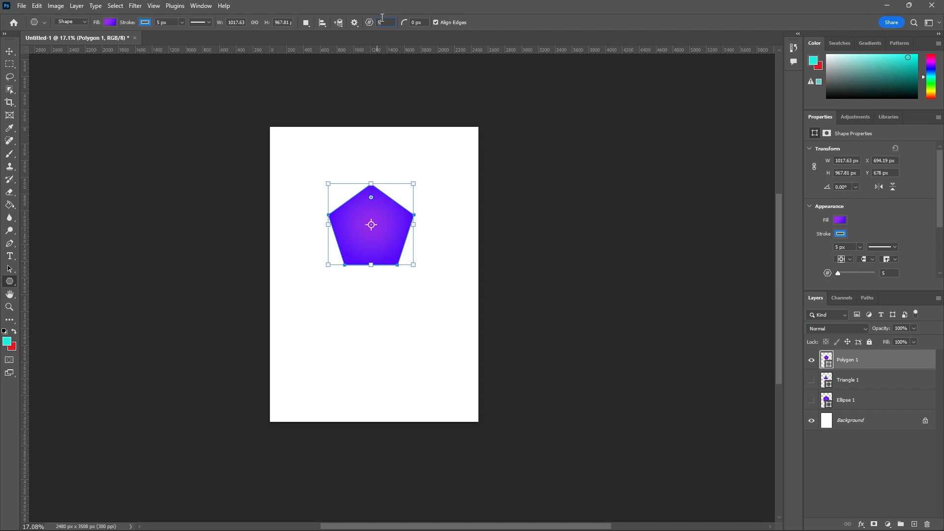
Step: Draw a small 8-sided polygon below the pentagon, move both shapes up the page, and deselect them
{"action": "left_click_drag", "start_coordinate": [382, 19], "coordinate": [374, 21]}
{"action": "type", "text": "8"}
{"action": "left_click", "coordinate": [7, 51]}
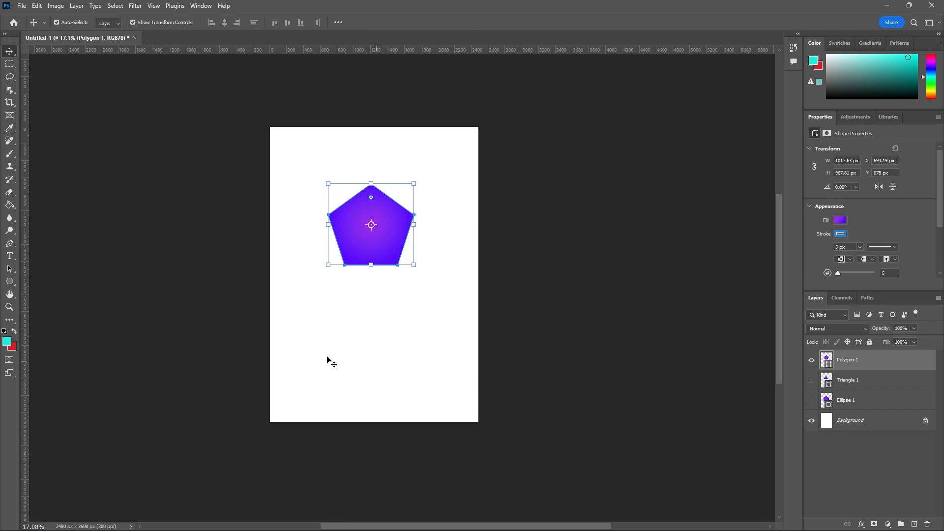
{"action": "left_click", "coordinate": [10, 281]}
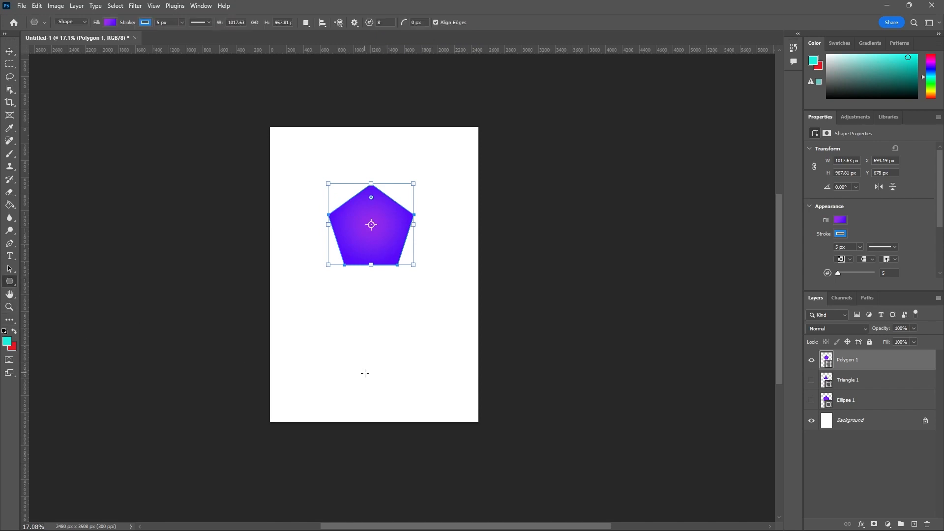
{"action": "left_click_drag", "start_coordinate": [365, 375], "coordinate": [369, 347]}
{"action": "left_click", "coordinate": [9, 51]}
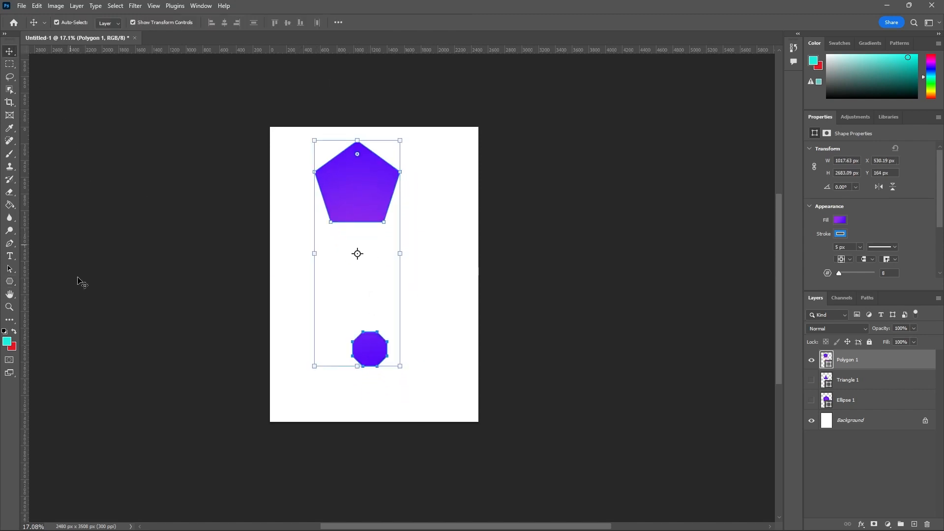
{"action": "left_click", "coordinate": [182, 312]}
Step: Select the Polygon 1 layer again and hide it to clear the page
{"action": "left_click", "coordinate": [15, 281]}
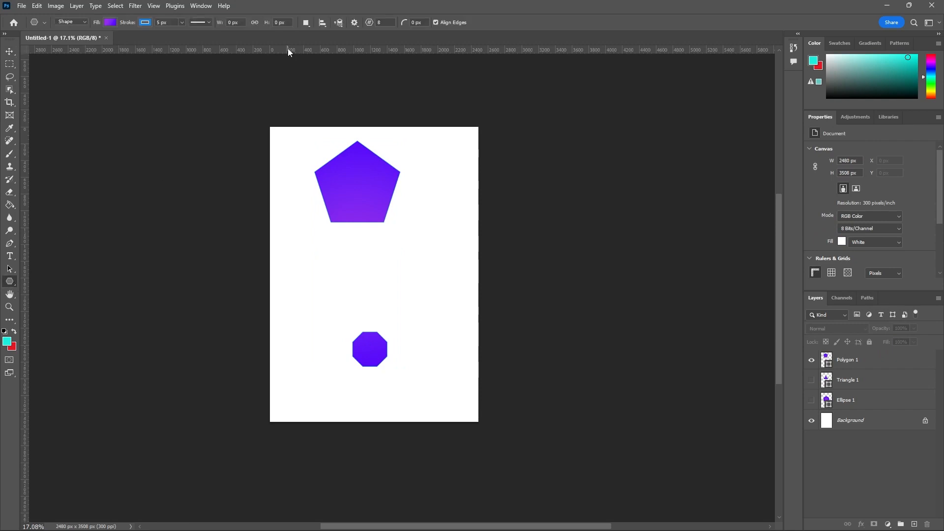
{"action": "left_click", "coordinate": [846, 358]}
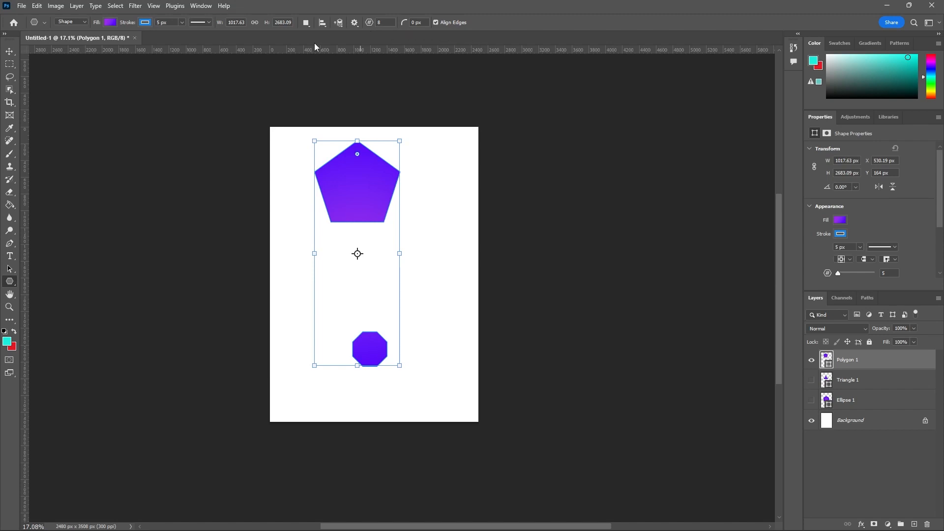
{"action": "left_click", "coordinate": [10, 53]}
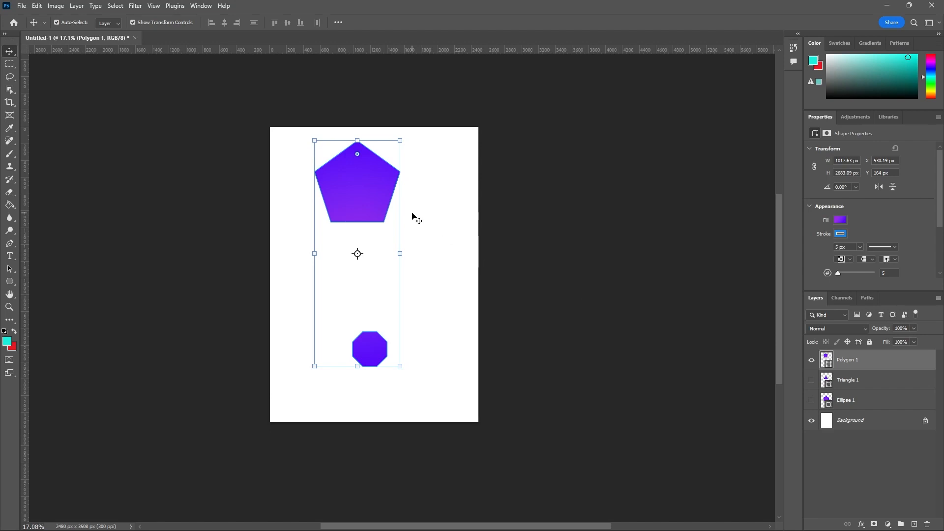
{"action": "left_click", "coordinate": [10, 283]}
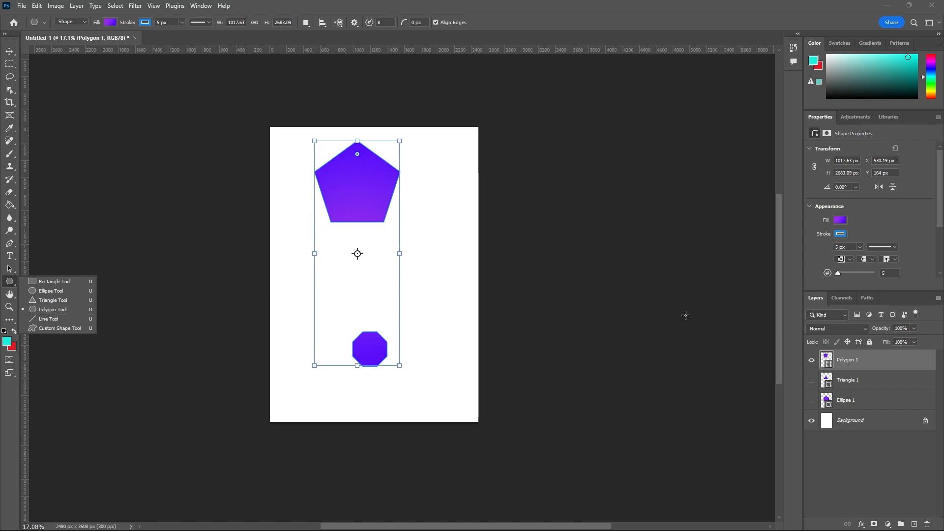
{"action": "left_click", "coordinate": [811, 360]}
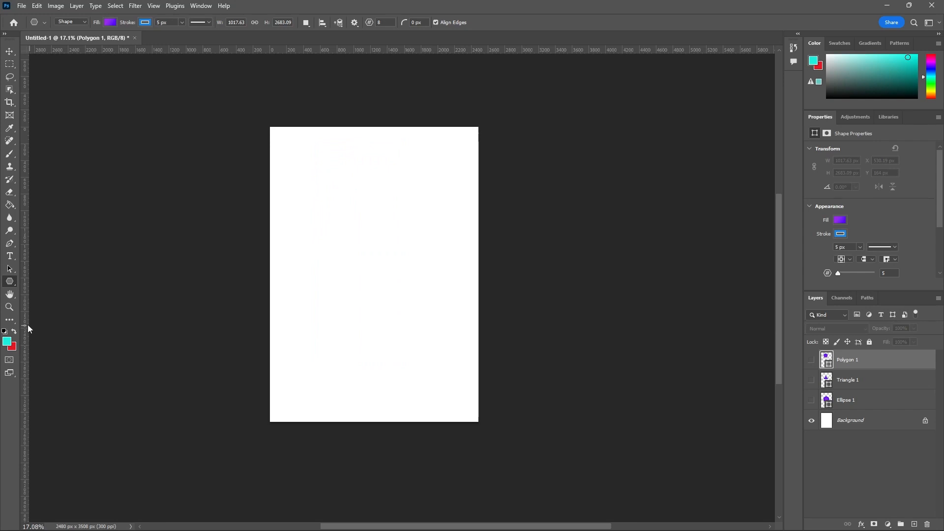
Step: Draw a horizontal line about 1977 px, a vertical line about 2239 px and a slanted line about 1910 px long with the Line Tool
{"action": "right_click", "coordinate": [12, 280]}
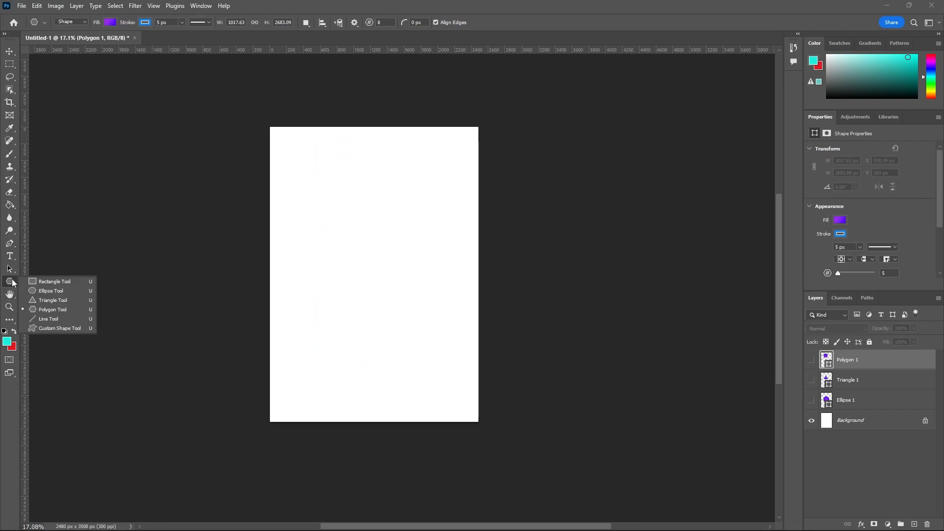
{"action": "left_click", "coordinate": [42, 320]}
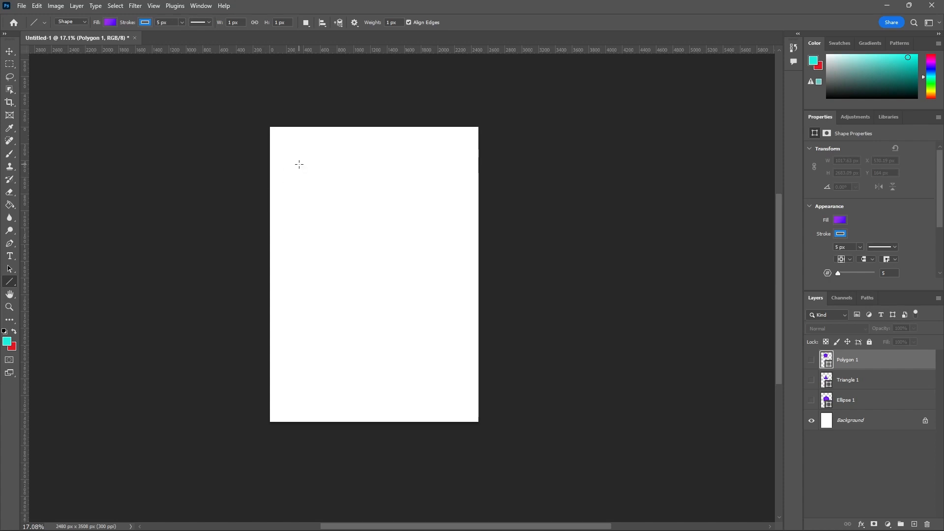
{"action": "left_click_drag", "start_coordinate": [295, 160], "coordinate": [461, 197]}
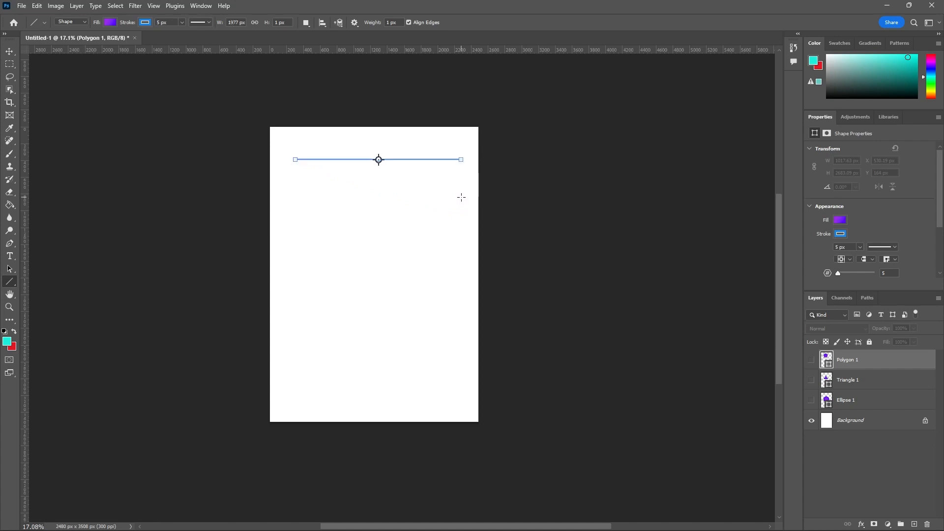
{"action": "left_click_drag", "start_coordinate": [402, 138], "coordinate": [404, 323]}
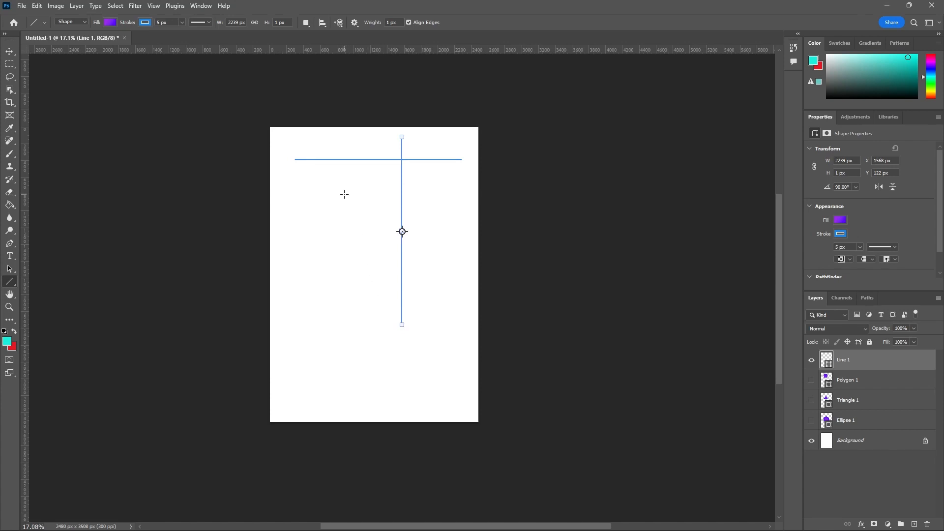
{"action": "mouse_move", "coordinate": [297, 175]}
{"action": "left_mouse_down"}
{"action": "mouse_move", "coordinate": [421, 254]}
{"action": "mouse_move", "coordinate": [451, 221]}
{"action": "left_mouse_up"}
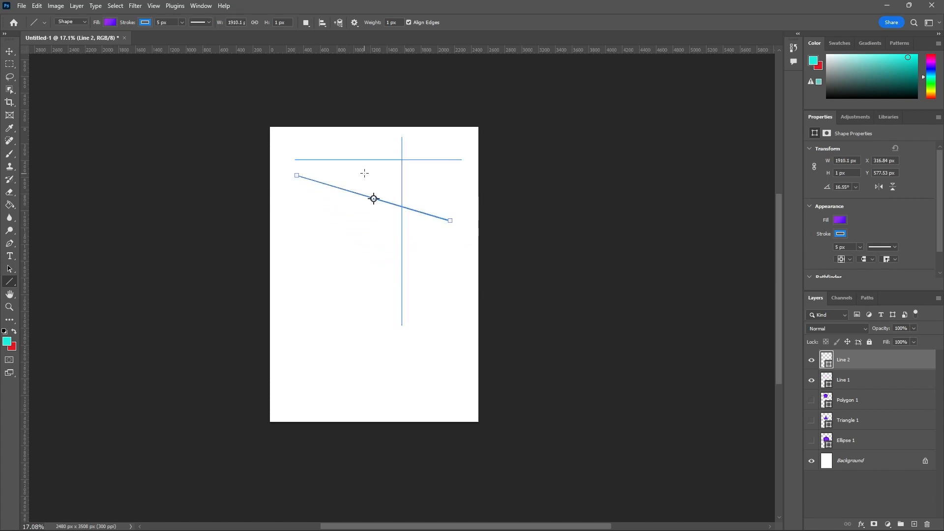
Step: Draw five more slanted lines, a horizontal line across the page's middle, and a vertical line about 2842 px long near its right edge
{"action": "left_click_drag", "start_coordinate": [364, 172], "coordinate": [324, 309]}
{"action": "left_click_drag", "start_coordinate": [365, 147], "coordinate": [448, 299]}
{"action": "left_click_drag", "start_coordinate": [445, 183], "coordinate": [338, 328]}
{"action": "left_click_drag", "start_coordinate": [306, 203], "coordinate": [332, 376]}
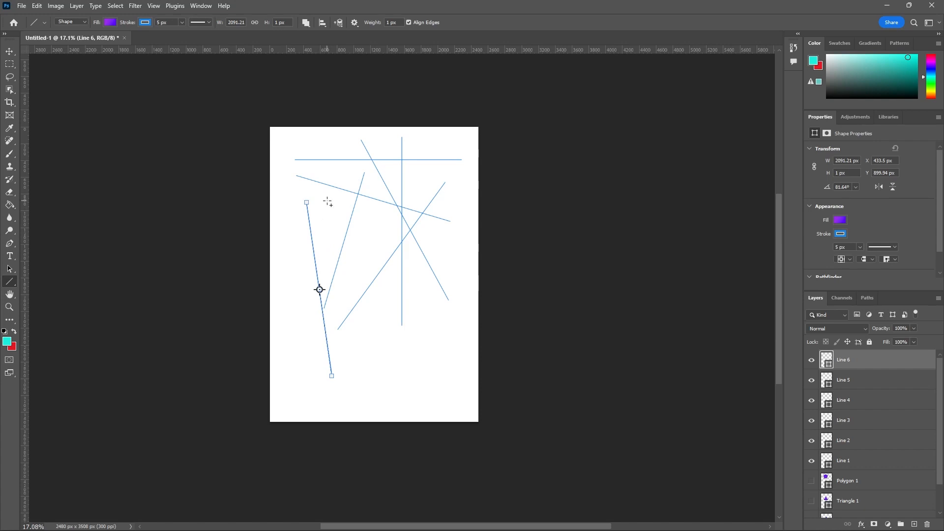
{"action": "left_click_drag", "start_coordinate": [327, 202], "coordinate": [375, 368]}
{"action": "left_click_drag", "start_coordinate": [289, 289], "coordinate": [466, 289]}
{"action": "left_click_drag", "start_coordinate": [450, 166], "coordinate": [445, 385]}
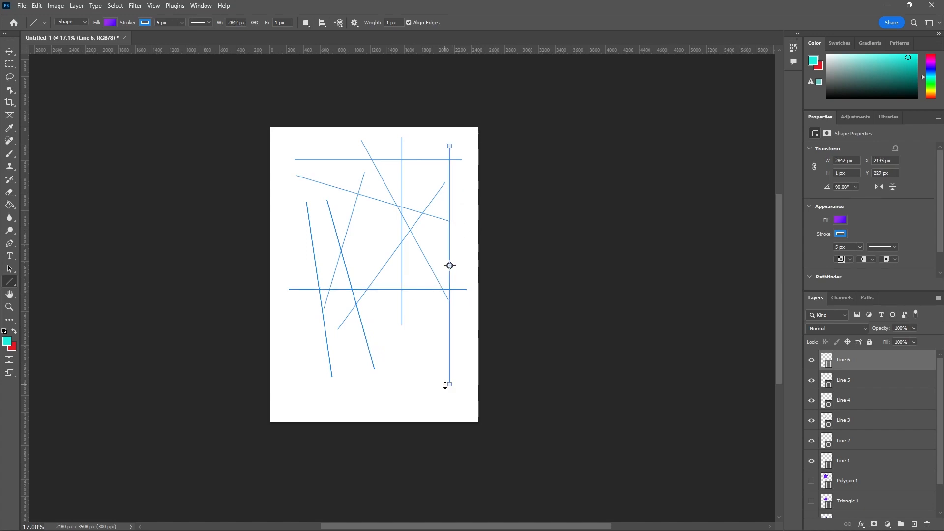
Step: Select all layers from Ellipse 1 through Line 6 and delete them, keeping only the Background
{"action": "scroll", "coordinate": [838, 436], "scroll_direction": "down", "scroll_amount": 1}
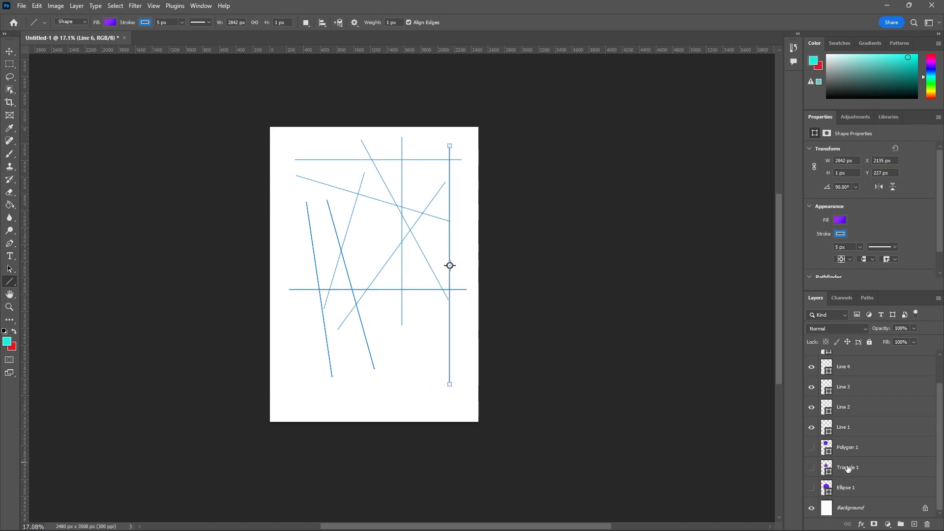
{"action": "left_click", "coordinate": [848, 490]}
{"action": "scroll", "coordinate": [856, 442], "scroll_direction": "up", "scroll_amount": 1}
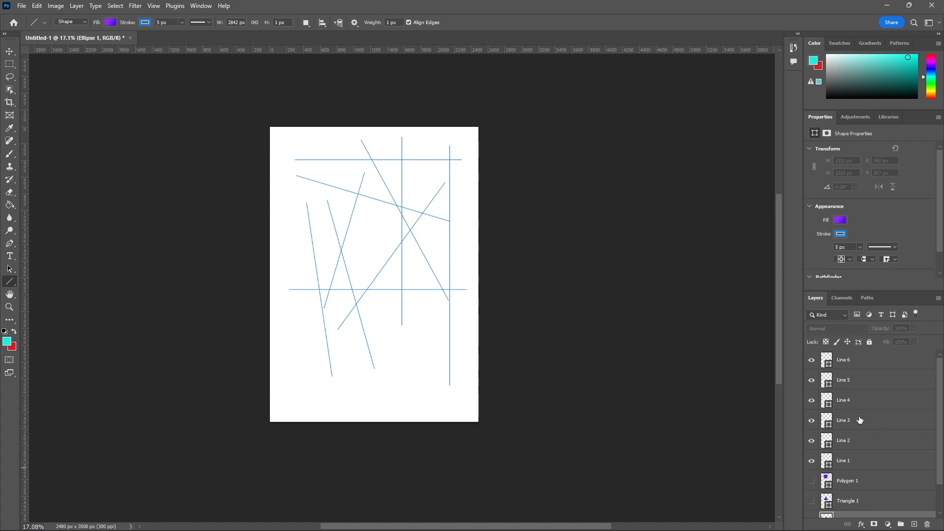
{"action": "left_click", "coordinate": [869, 365], "text": "shift"}
{"action": "left_click", "coordinate": [926, 524]}
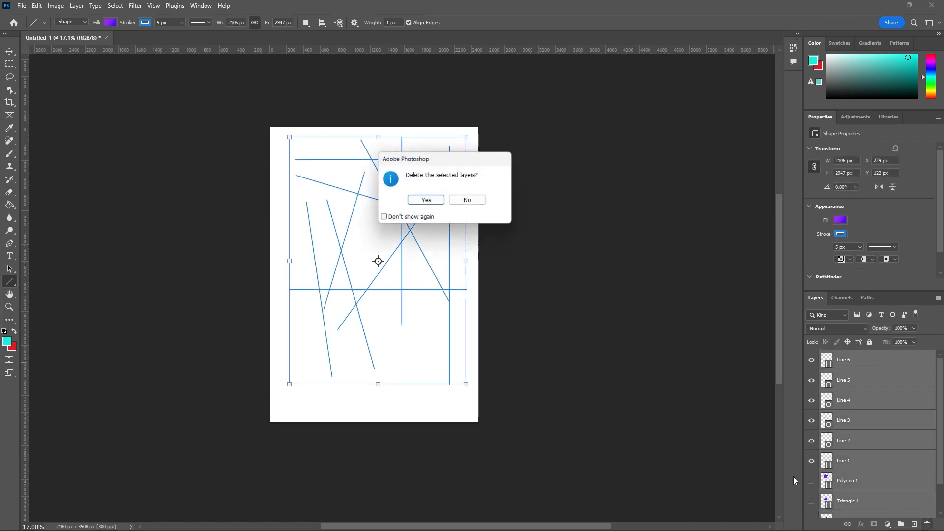
{"action": "left_click", "coordinate": [438, 203]}
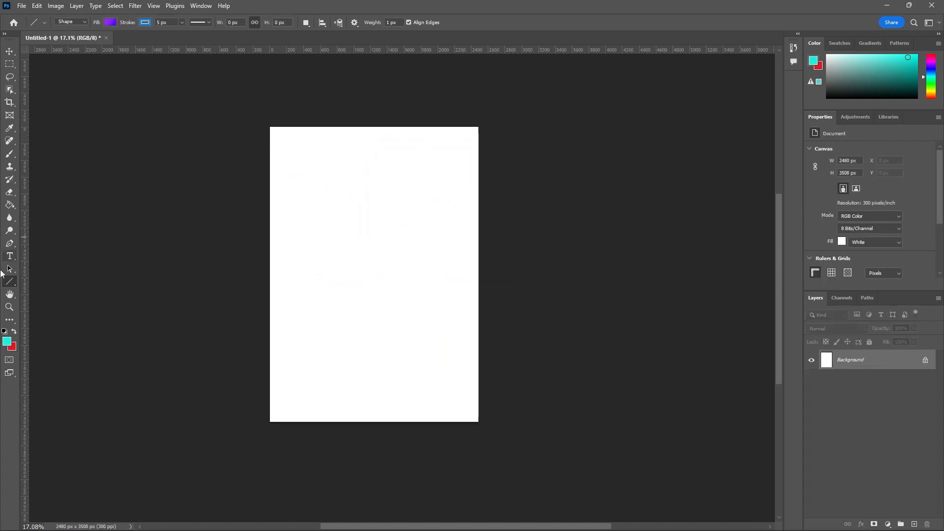
Step: Switch to the Custom Shape Tool and open its shape picker
{"action": "right_click", "coordinate": [13, 281]}
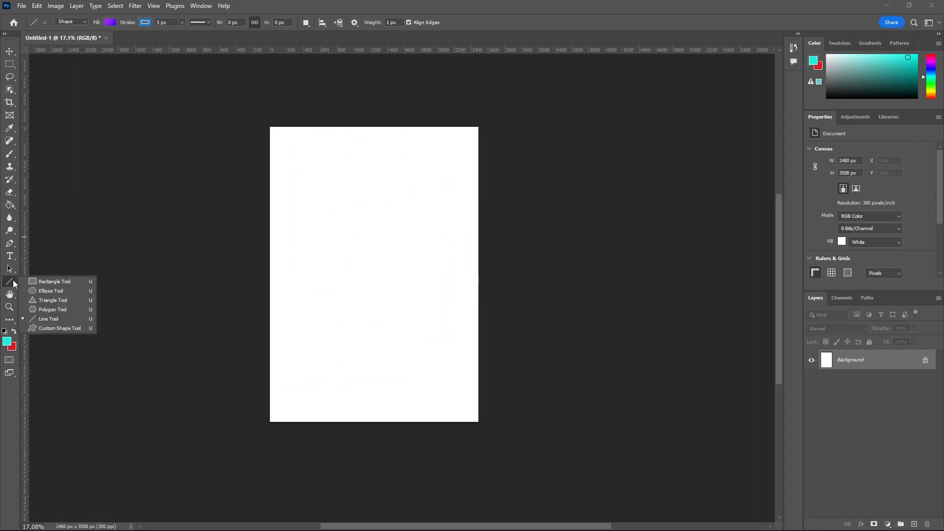
{"action": "left_click", "coordinate": [65, 329]}
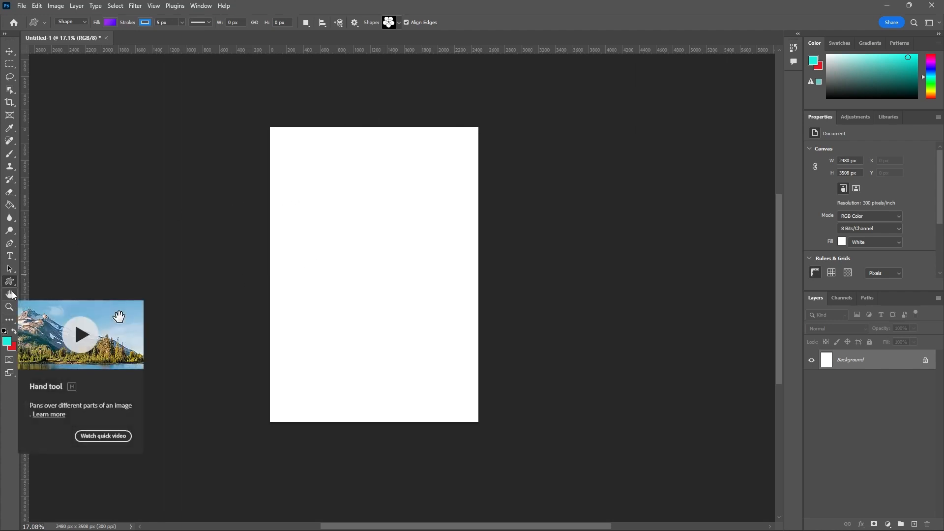
{"action": "left_click", "coordinate": [398, 26]}
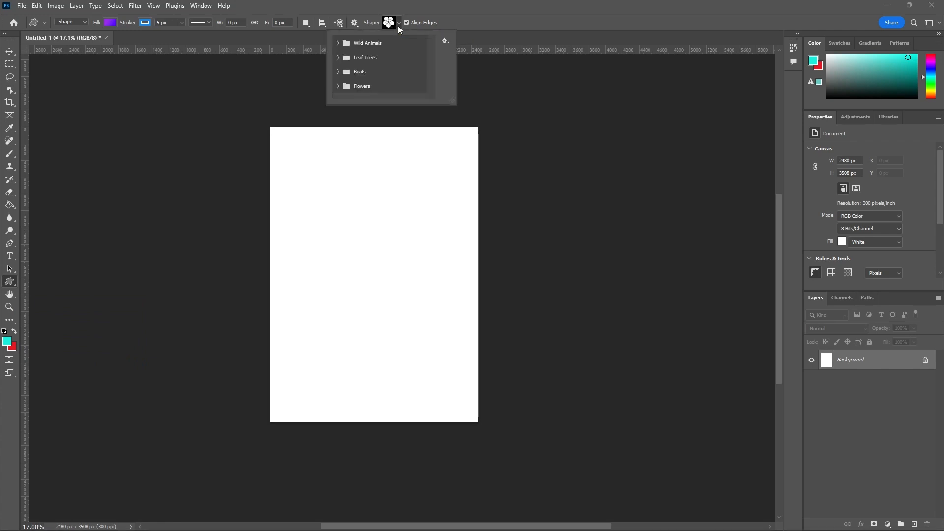
Step: Examine the preset shapes in the Wild Animals and Leaf Trees groups and collapse both groups
{"action": "left_click", "coordinate": [338, 44]}
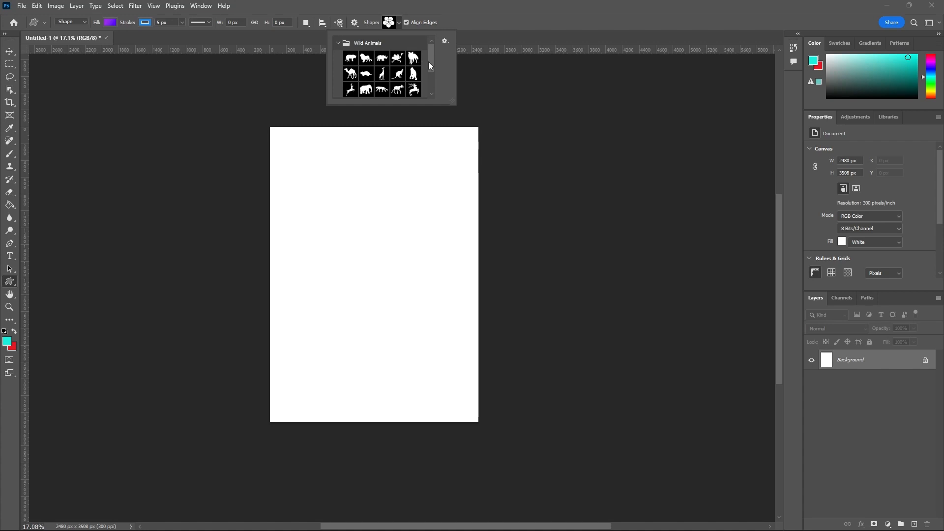
{"action": "left_click_drag", "start_coordinate": [432, 60], "coordinate": [432, 84]}
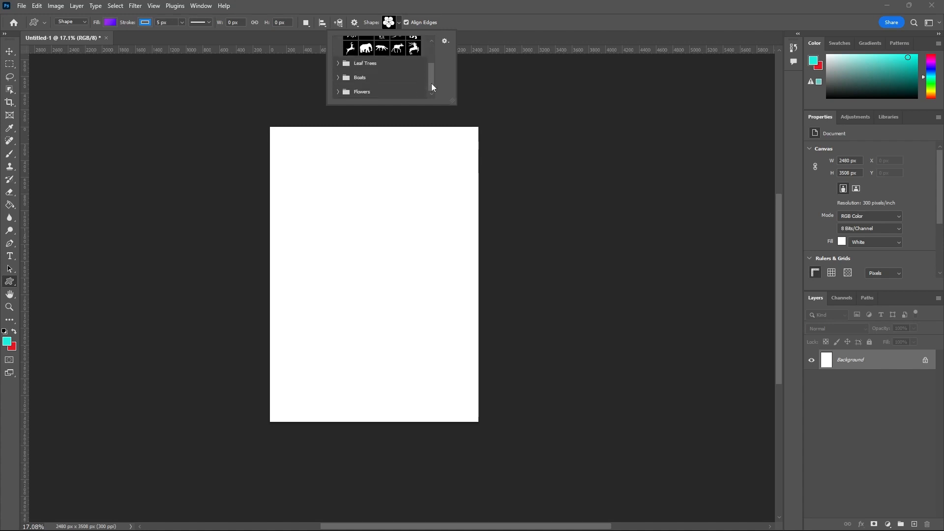
{"action": "left_click", "coordinate": [338, 63]}
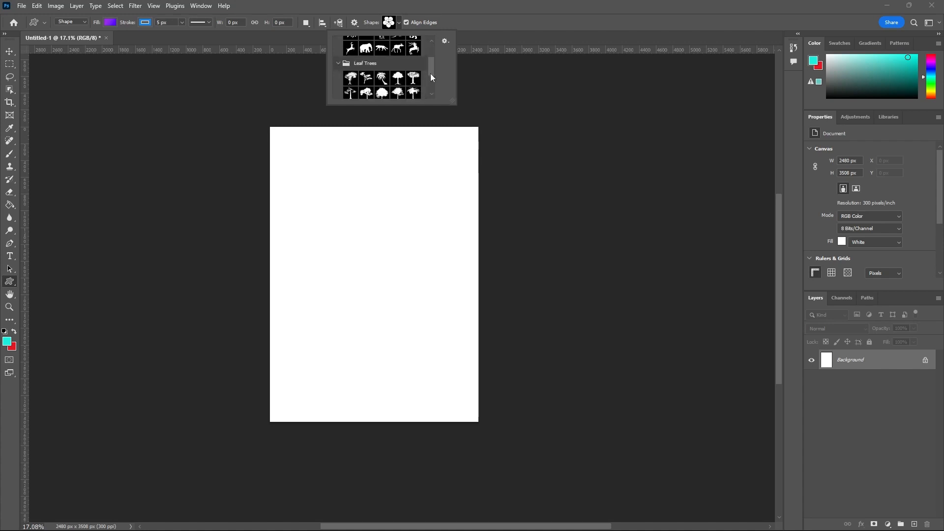
{"action": "left_click_drag", "start_coordinate": [431, 74], "coordinate": [427, 40]}
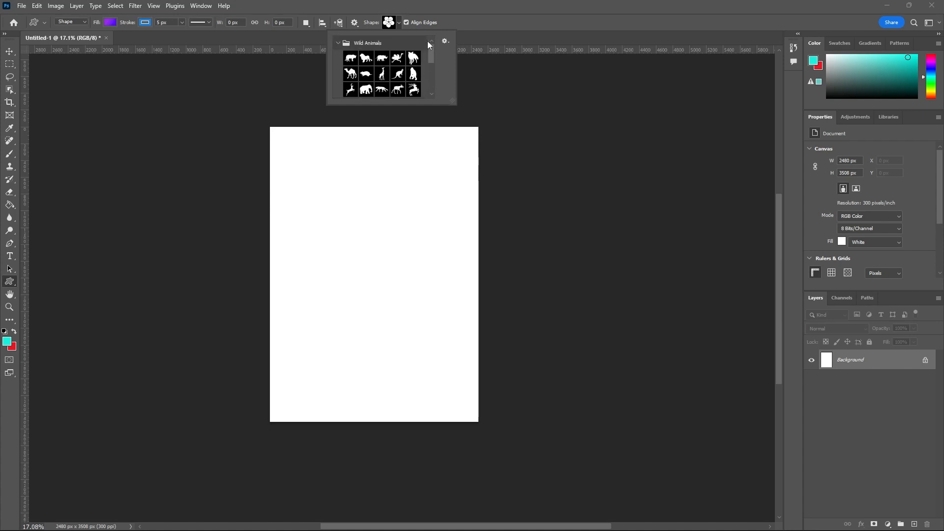
{"action": "left_click", "coordinate": [338, 46]}
{"action": "scroll", "coordinate": [338, 47], "scroll_direction": "down", "scroll_amount": 1}
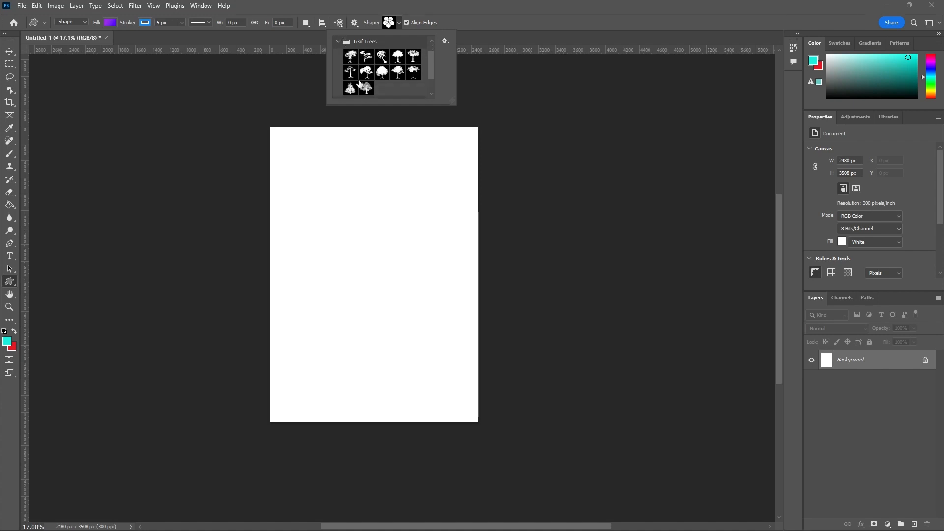
{"action": "left_click", "coordinate": [337, 43]}
{"action": "scroll", "coordinate": [337, 43], "scroll_direction": "down", "scroll_amount": 1}
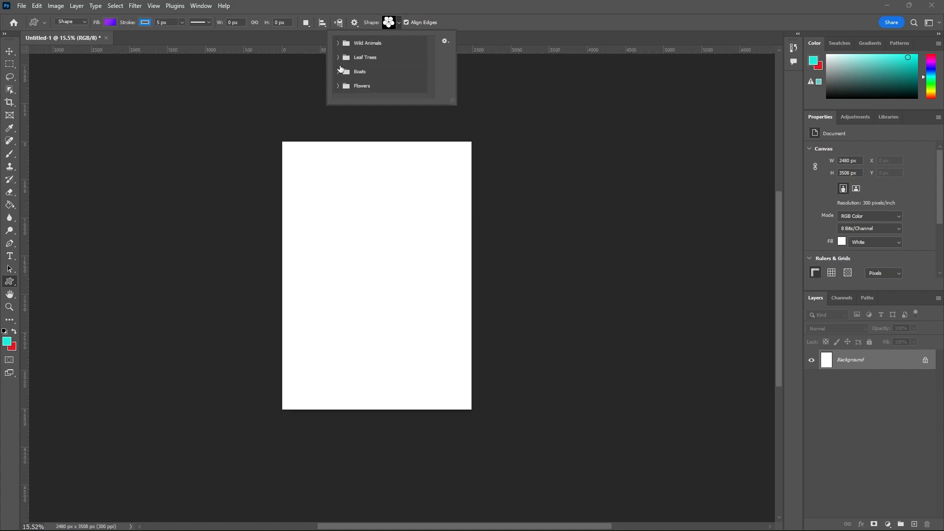
Step: Pick a rounded five-petal shape from the Flowers group and draw it about 1138 px wide and 1070 px high near the page's centre
{"action": "left_click", "coordinate": [339, 73]}
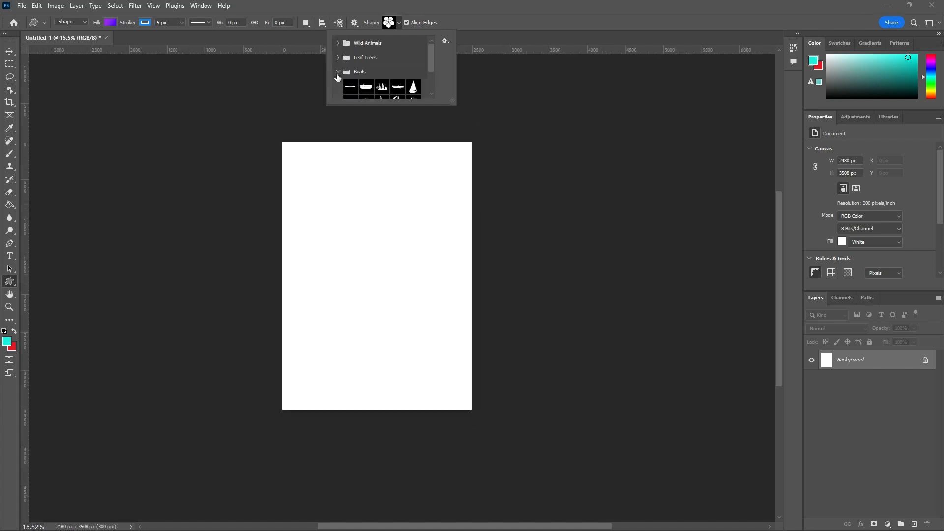
{"action": "left_click_drag", "start_coordinate": [427, 60], "coordinate": [429, 83]}
{"action": "scroll", "coordinate": [429, 79], "scroll_direction": "up", "scroll_amount": 3}
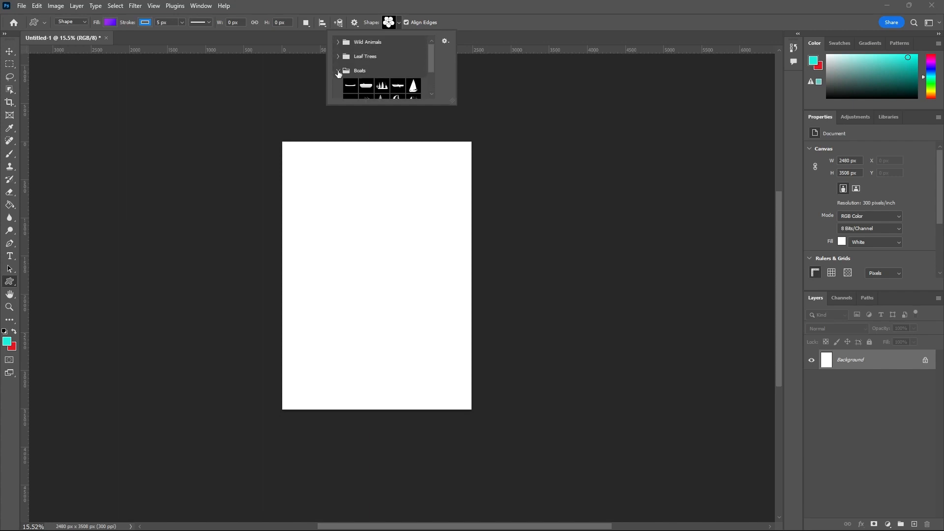
{"action": "left_click", "coordinate": [338, 72]}
{"action": "left_click", "coordinate": [338, 86]}
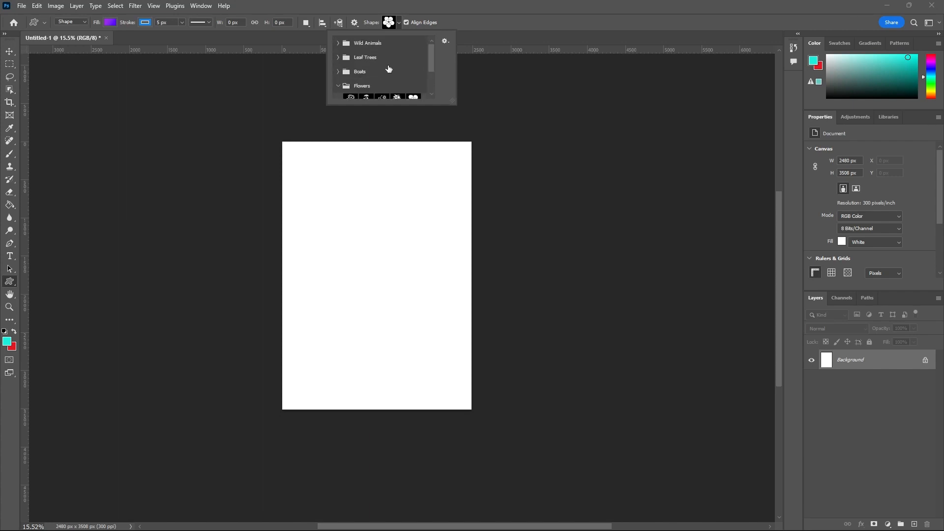
{"action": "scroll", "coordinate": [391, 70], "scroll_direction": "down", "scroll_amount": 3}
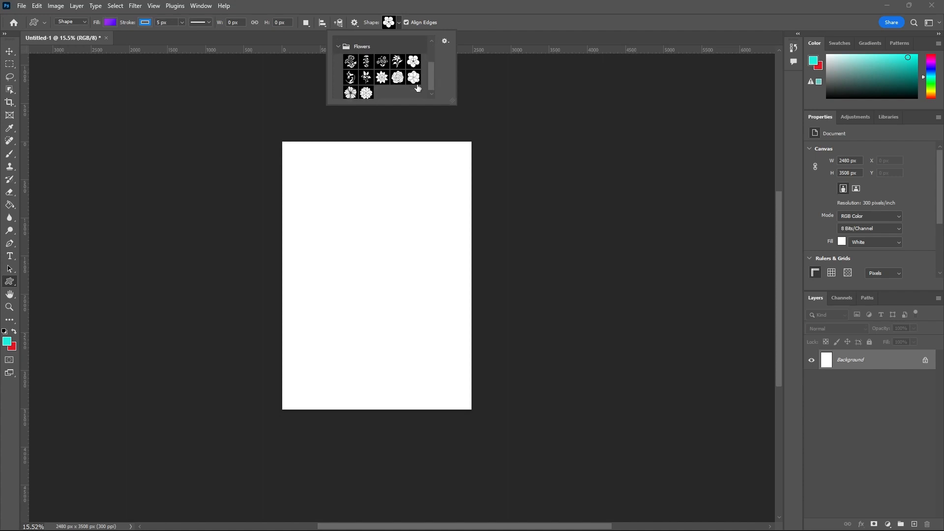
{"action": "left_click", "coordinate": [413, 61]}
{"action": "left_click", "coordinate": [475, 37]}
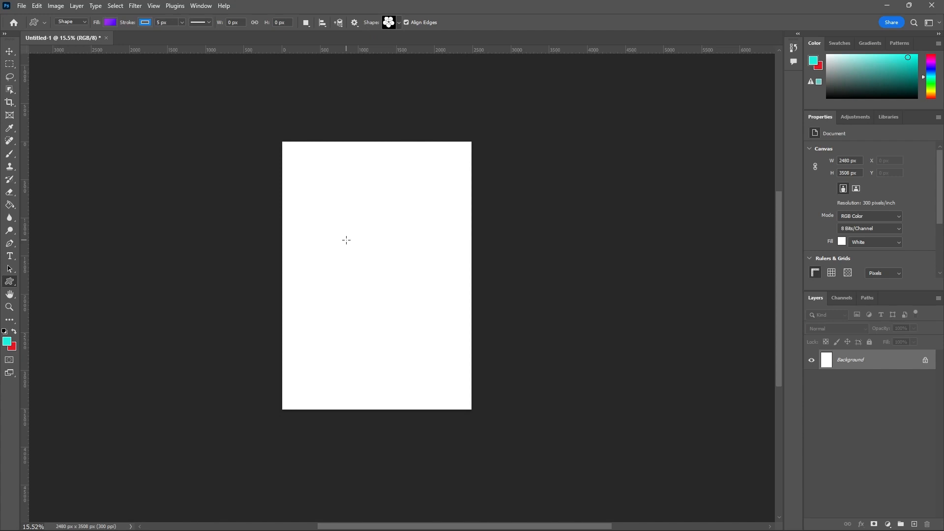
{"action": "left_click_drag", "start_coordinate": [323, 236], "coordinate": [430, 325]}
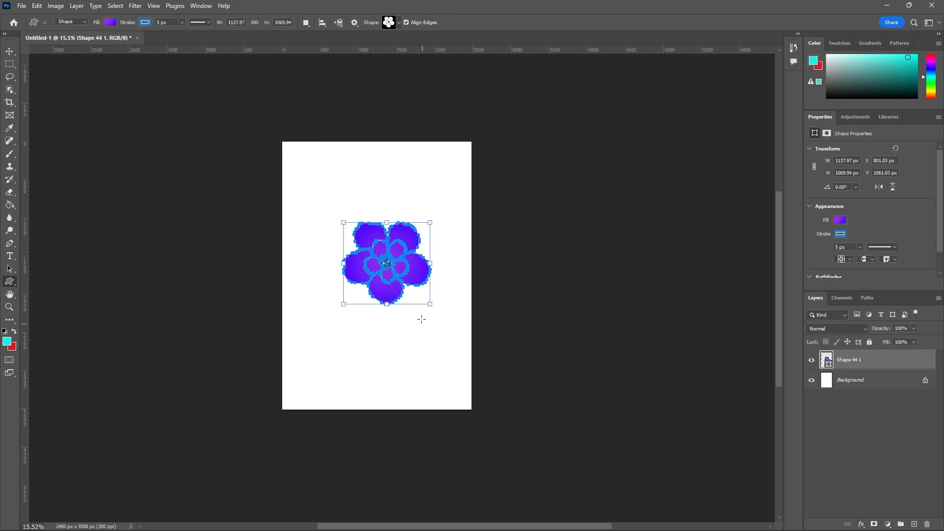
Step: Try a magenta-to-purple gradient fill on the flower and return it to the violet-to-blue gradient
{"action": "left_click", "coordinate": [105, 24]}
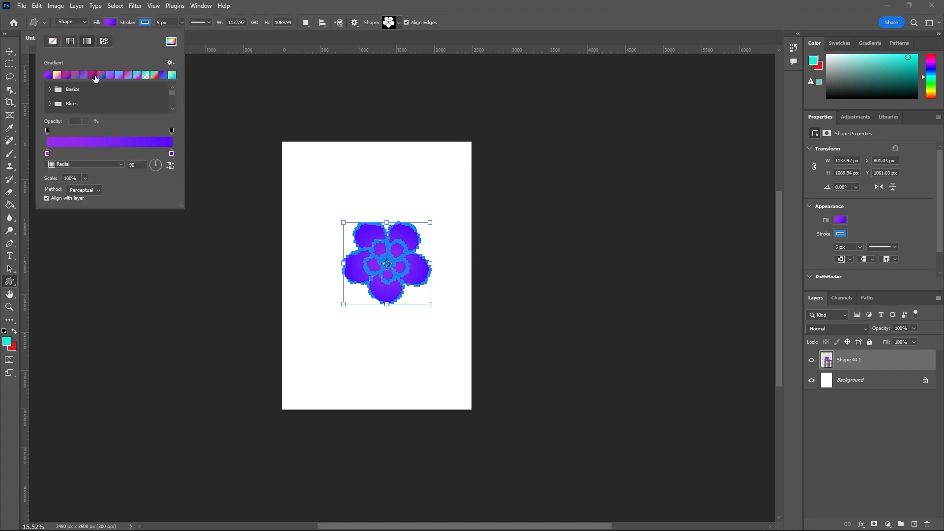
{"action": "left_click", "coordinate": [94, 75]}
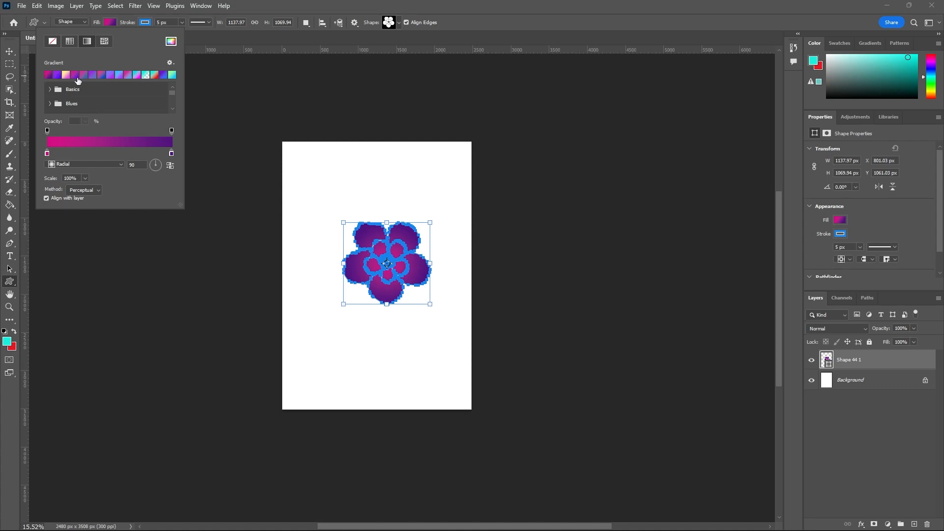
{"action": "left_click", "coordinate": [57, 75]}
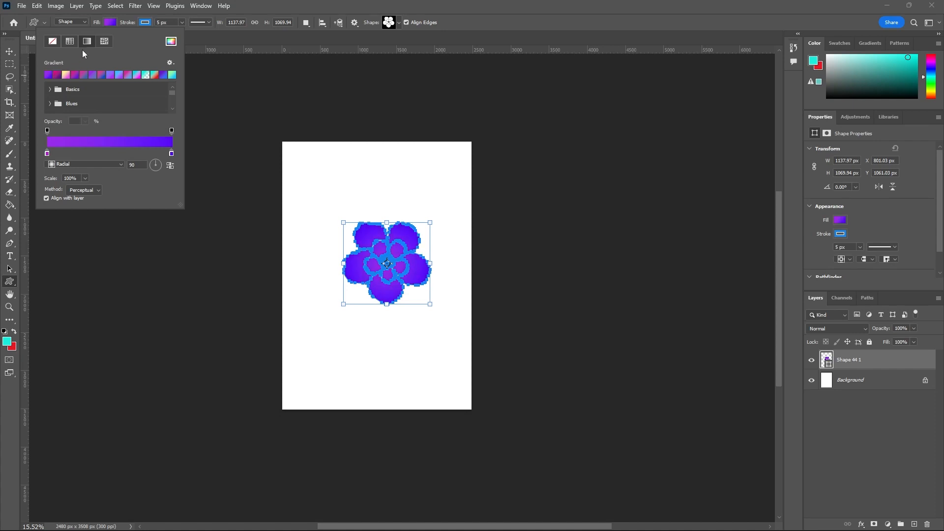
Step: Remove the stroke from the flower shape
{"action": "scroll", "coordinate": [402, 241], "scroll_direction": "up", "scroll_amount": 4}
{"action": "scroll", "coordinate": [402, 241], "scroll_direction": "up", "scroll_amount": 2}
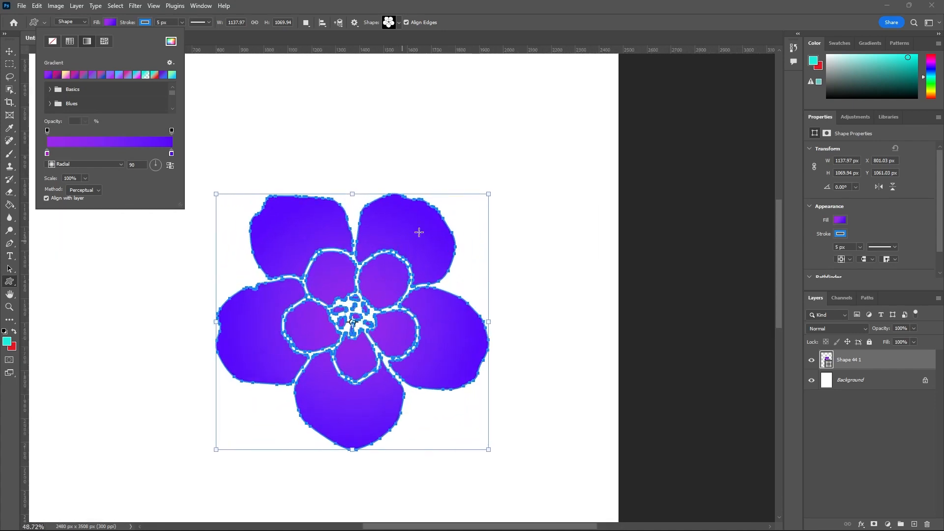
{"action": "left_click", "coordinate": [145, 23]}
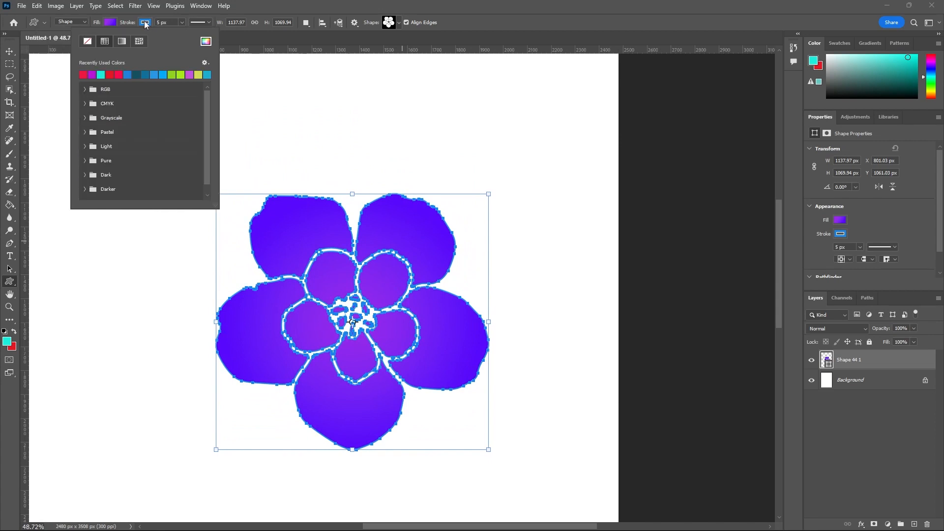
{"action": "left_click", "coordinate": [87, 42]}
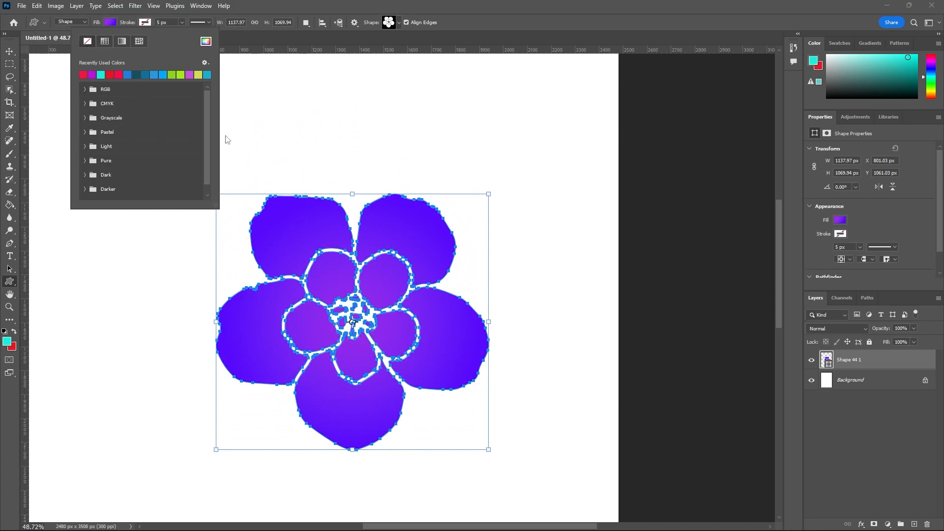
Step: Deselect the flower to view it without its outline, and move it up and left to about X 671 px, Y 817 px
{"action": "left_click", "coordinate": [9, 52]}
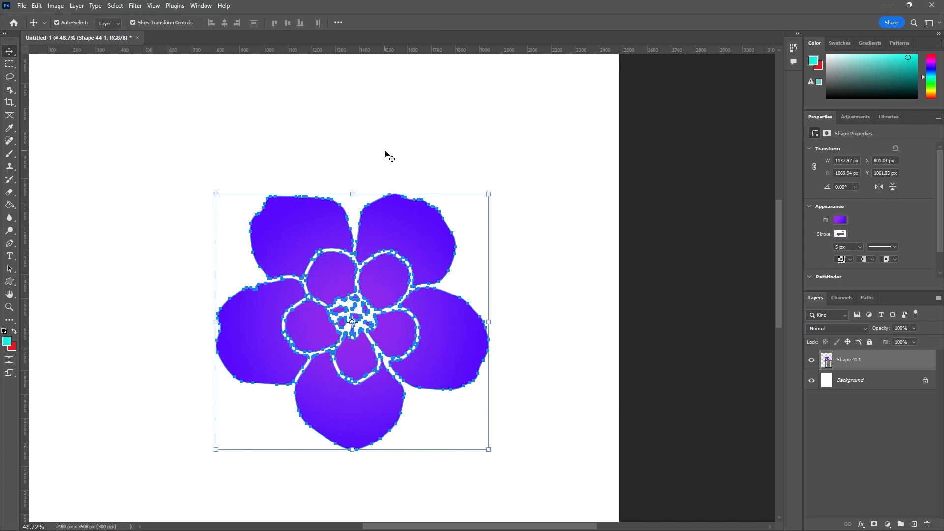
{"action": "left_click", "coordinate": [422, 185]}
{"action": "scroll", "coordinate": [449, 200], "scroll_direction": "down", "scroll_amount": 7}
{"action": "scroll", "coordinate": [455, 206], "scroll_direction": "up", "scroll_amount": 3}
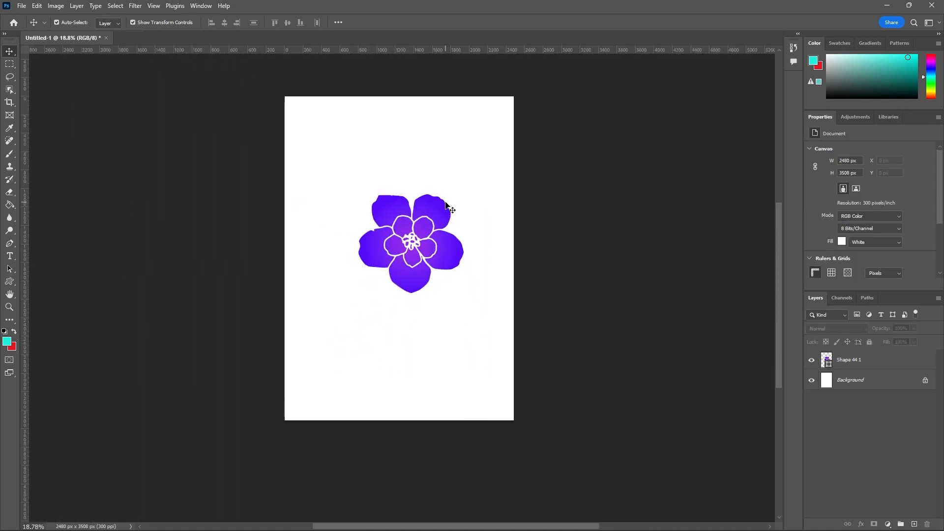
{"action": "left_click_drag", "start_coordinate": [423, 211], "coordinate": [412, 182]}
Step: Switch to the Direct Selection Tool and examine the anchor points along the flower's centre and petal outlines
{"action": "scroll", "coordinate": [462, 265], "scroll_direction": "down", "scroll_amount": 3}
{"action": "scroll", "coordinate": [424, 217], "scroll_direction": "up", "scroll_amount": 10}
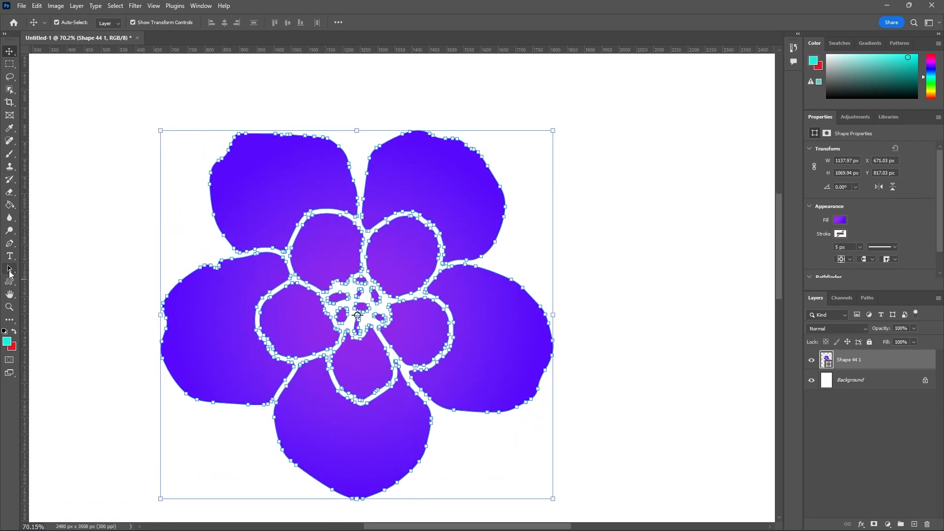
{"action": "left_click", "coordinate": [10, 269]}
{"action": "left_click", "coordinate": [52, 278]}
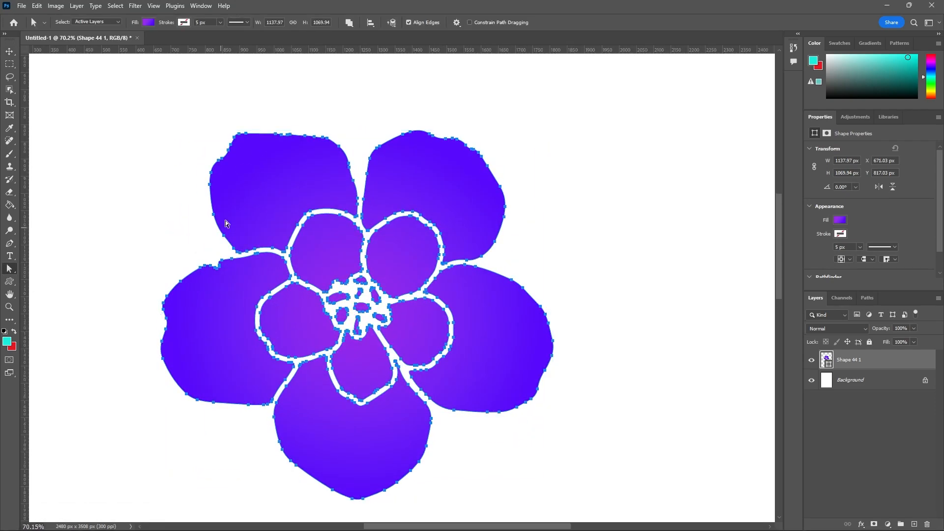
{"action": "left_click_drag", "start_coordinate": [234, 156], "coordinate": [587, 421]}
{"action": "scroll", "coordinate": [449, 279], "scroll_direction": "up", "scroll_amount": 4}
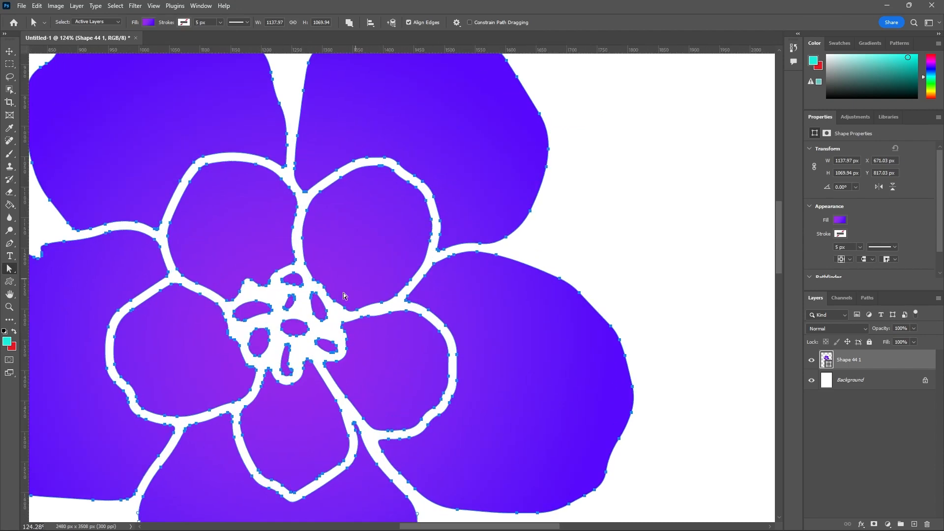
{"action": "scroll", "coordinate": [339, 312], "scroll_direction": "up", "scroll_amount": 3}
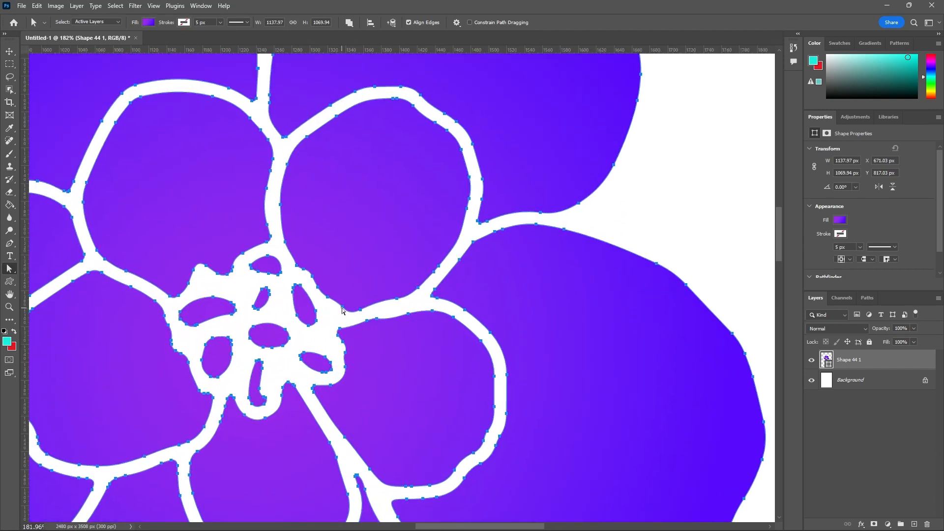
{"action": "scroll", "coordinate": [363, 319], "scroll_direction": "up", "scroll_amount": 2}
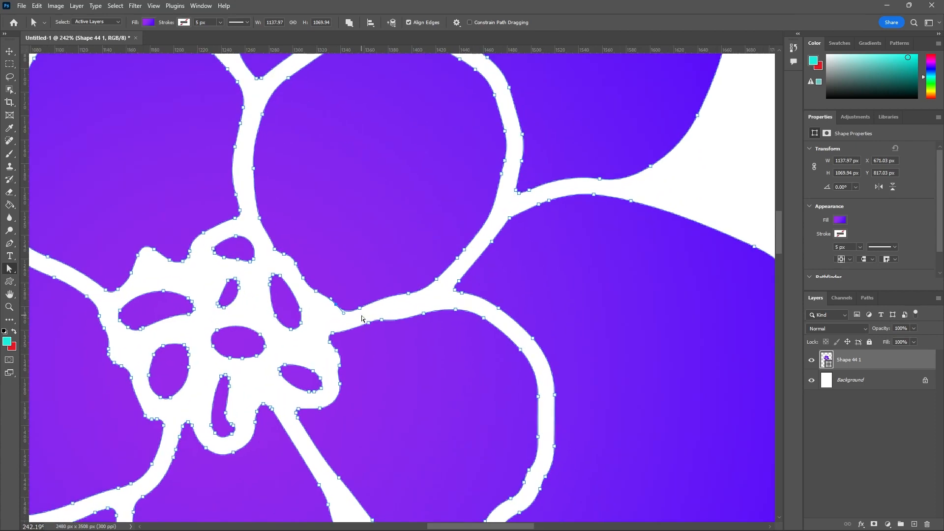
{"action": "scroll", "coordinate": [294, 324], "scroll_direction": "up", "scroll_amount": 2}
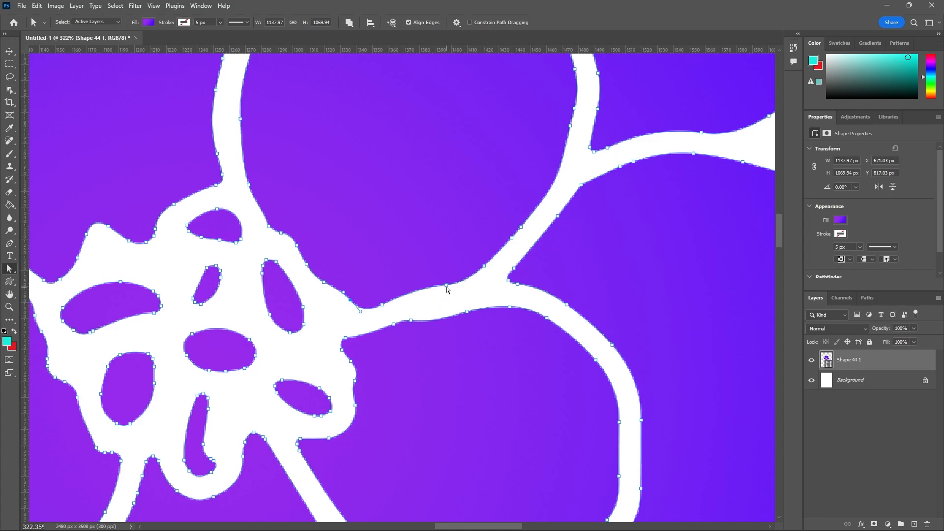
{"action": "scroll", "coordinate": [453, 280], "scroll_direction": "down", "scroll_amount": 3}
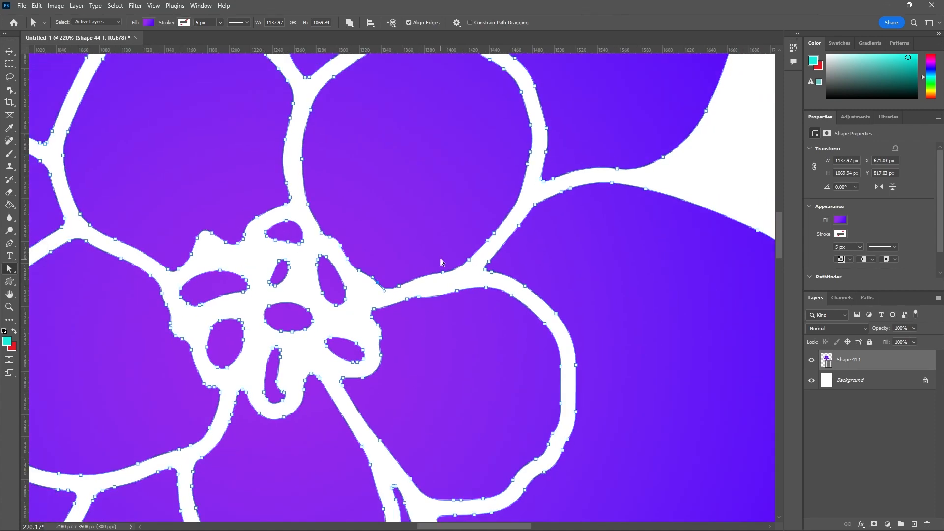
{"action": "scroll", "coordinate": [533, 190], "scroll_direction": "down", "scroll_amount": 3}
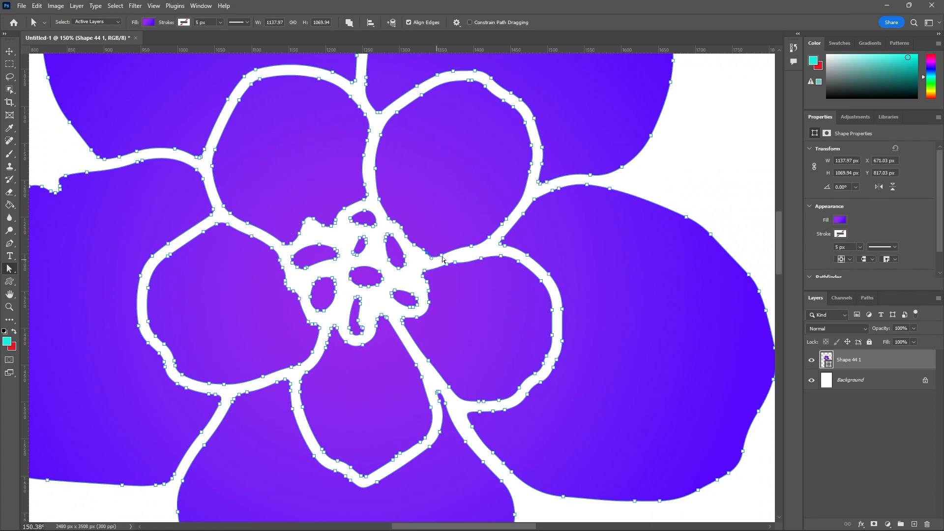
{"action": "scroll", "coordinate": [225, 244], "scroll_direction": "down", "scroll_amount": 3}
{"action": "scroll", "coordinate": [318, 143], "scroll_direction": "up", "scroll_amount": 3}
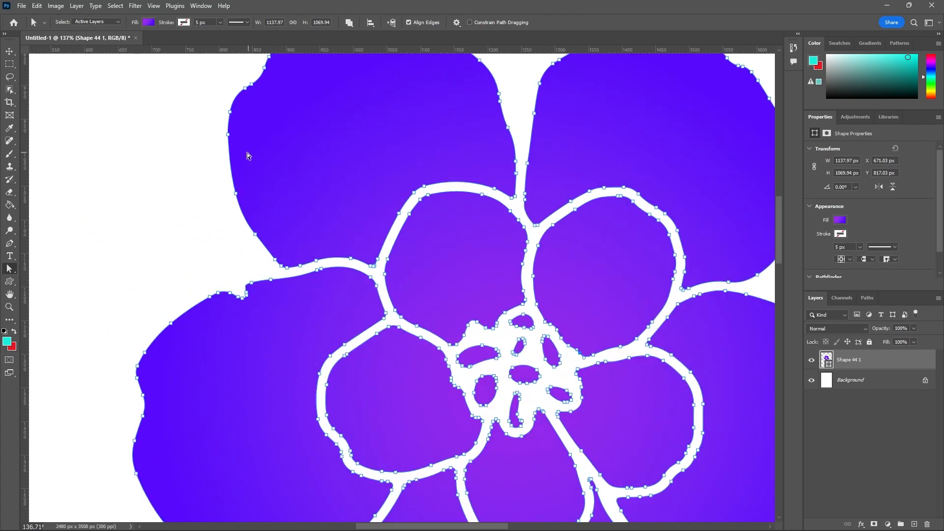
{"action": "scroll", "coordinate": [323, 190], "scroll_direction": "down", "scroll_amount": 6}
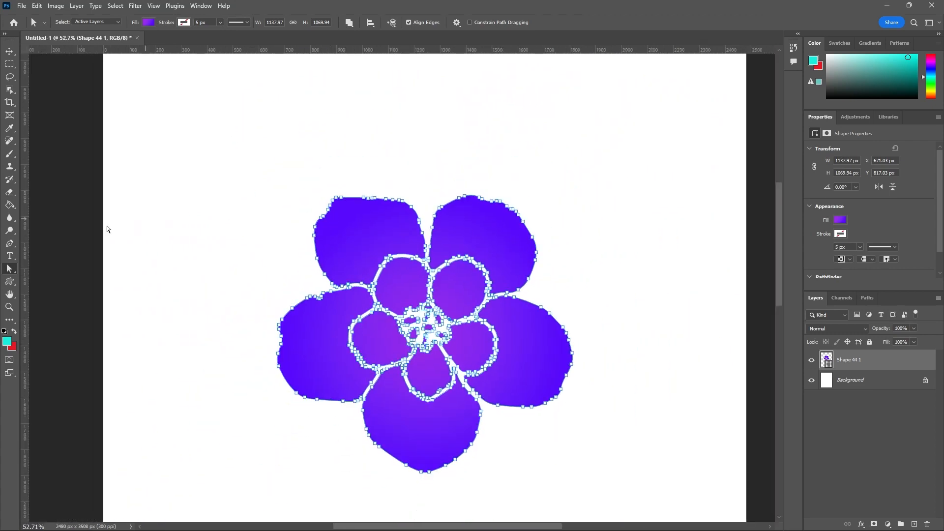
Step: Try to reshape the flower's upper-right petal by pulling two groups of its edge anchor points upward, accepting conversion to a regular path
{"action": "right_click", "coordinate": [15, 274]}
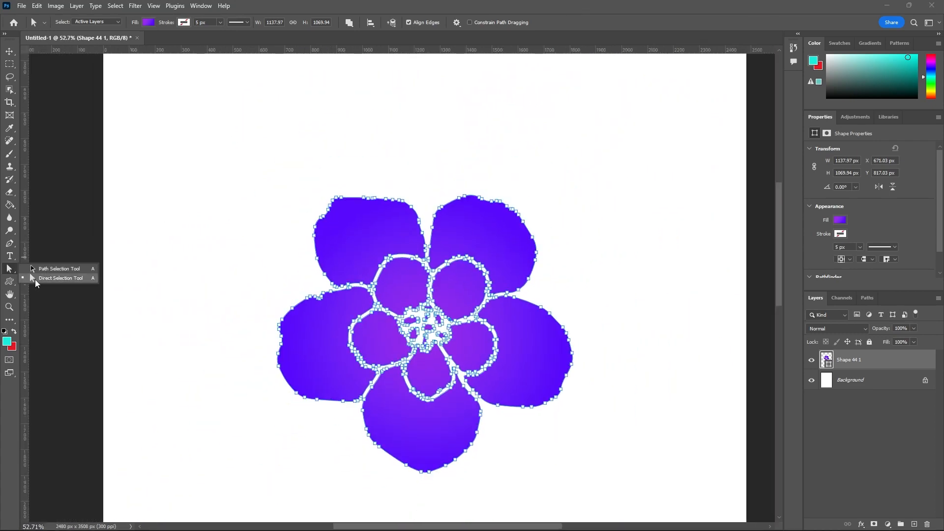
{"action": "left_click", "coordinate": [33, 278]}
{"action": "scroll", "coordinate": [499, 179], "scroll_direction": "up", "scroll_amount": 5}
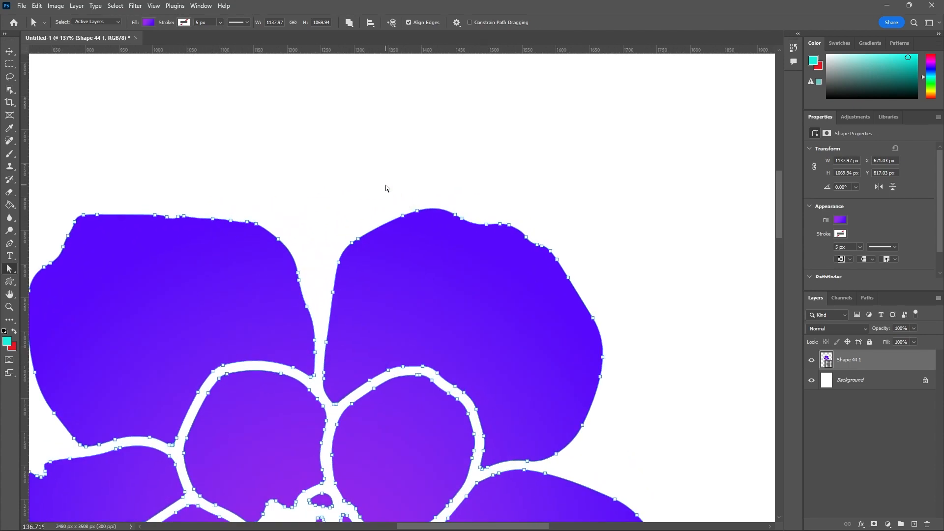
{"action": "left_click_drag", "start_coordinate": [388, 192], "coordinate": [435, 246]}
{"action": "left_click_drag", "start_coordinate": [419, 215], "coordinate": [410, 129]}
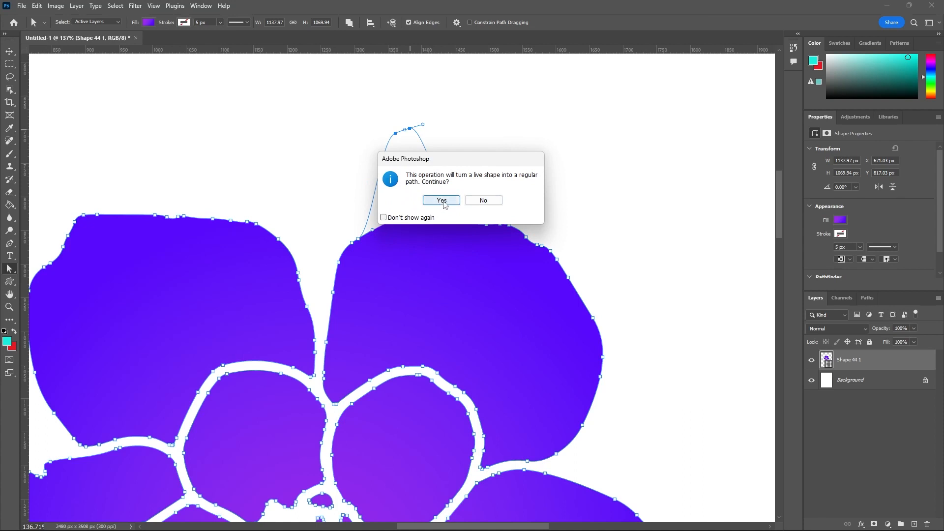
{"action": "left_click", "coordinate": [442, 200]}
{"action": "left_click_drag", "start_coordinate": [547, 271], "coordinate": [547, 272]}
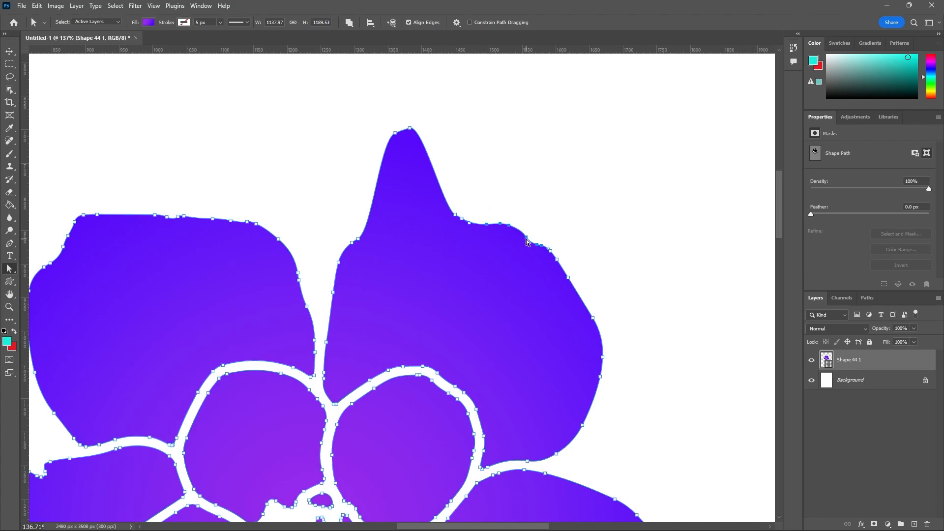
{"action": "left_click_drag", "start_coordinate": [530, 241], "coordinate": [551, 165]}
{"action": "scroll", "coordinate": [495, 213], "scroll_direction": "down", "scroll_amount": 5}
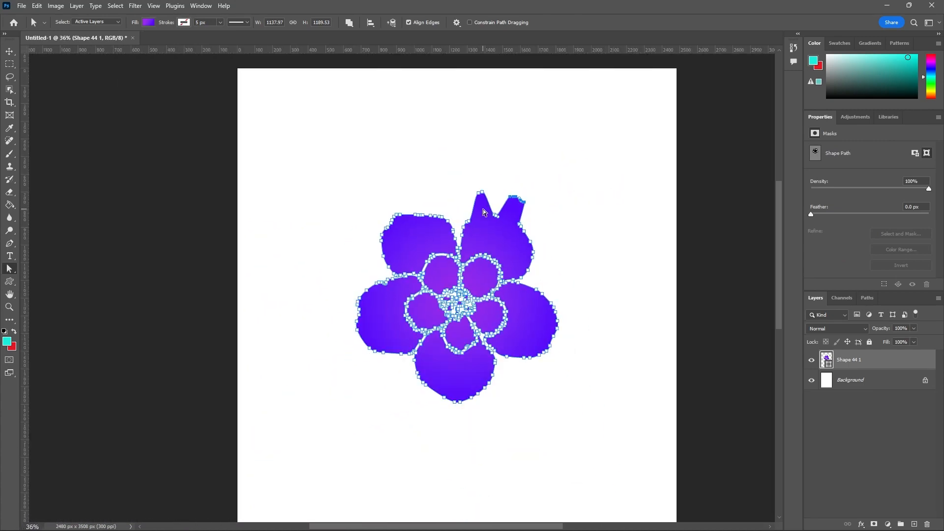
Step: Undo both anchor point edits on the upper-right petal and deselect the flower's path
{"action": "key", "text": "ctrl+z"}
{"action": "key", "text": "ctrl+z"}
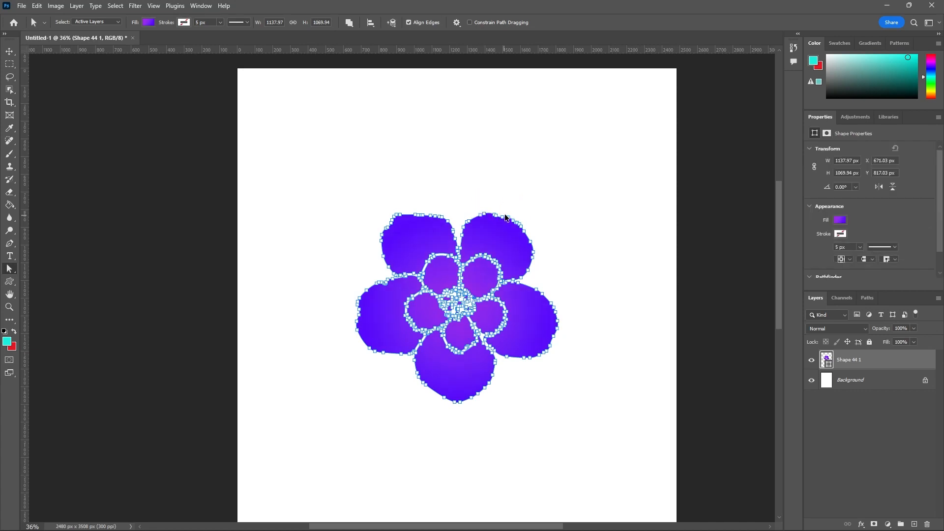
{"action": "left_click", "coordinate": [510, 189]}
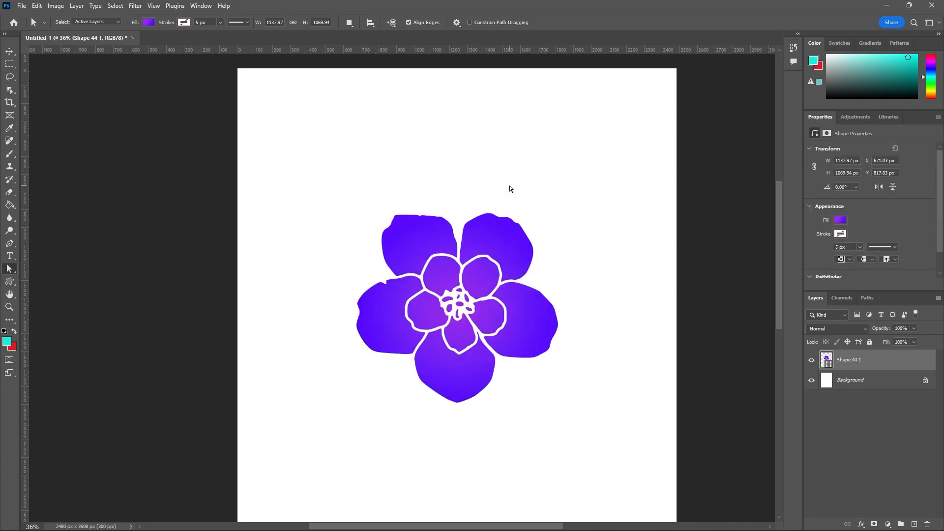
{"action": "left_click", "coordinate": [498, 220]}
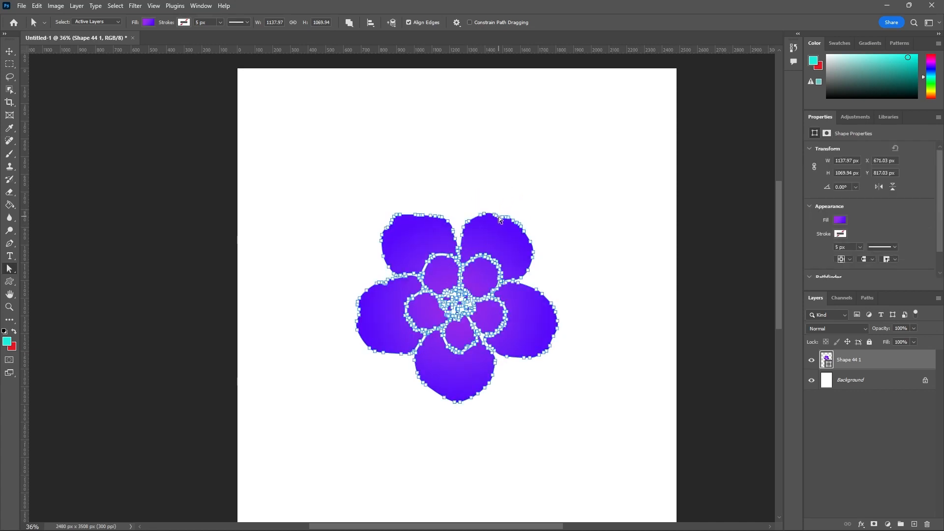
{"action": "left_click", "coordinate": [445, 173]}
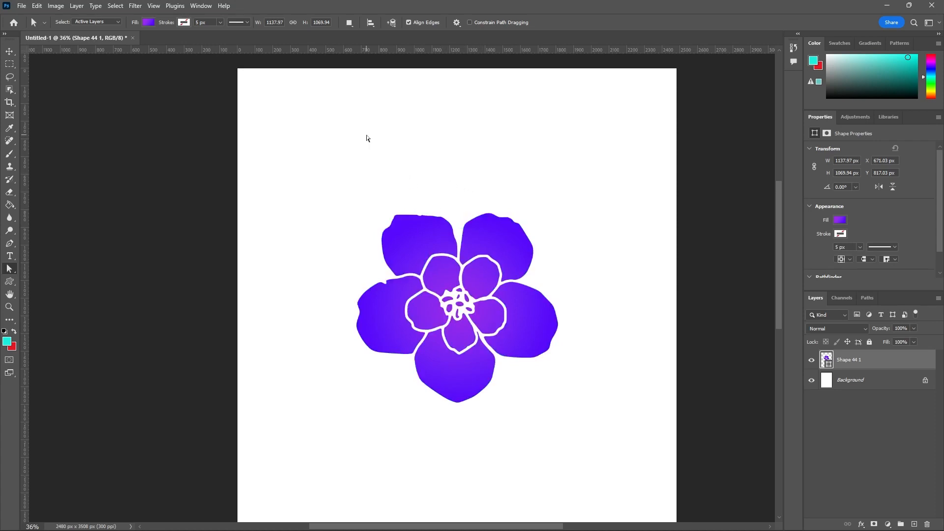
Step: Switch to the Custom Shape Tool and review the available shape groups, collapsing the Flowers group in the shape picker
{"action": "scroll", "coordinate": [345, 179], "scroll_direction": "down", "scroll_amount": 2}
{"action": "scroll", "coordinate": [502, 286], "scroll_direction": "up", "scroll_amount": 3}
{"action": "scroll", "coordinate": [503, 290], "scroll_direction": "down", "scroll_amount": 1}
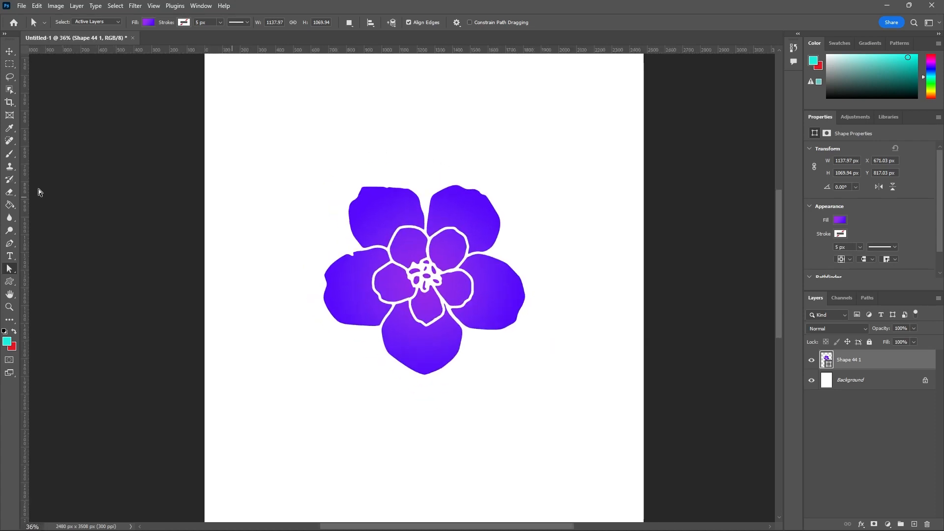
{"action": "left_click", "coordinate": [10, 284]}
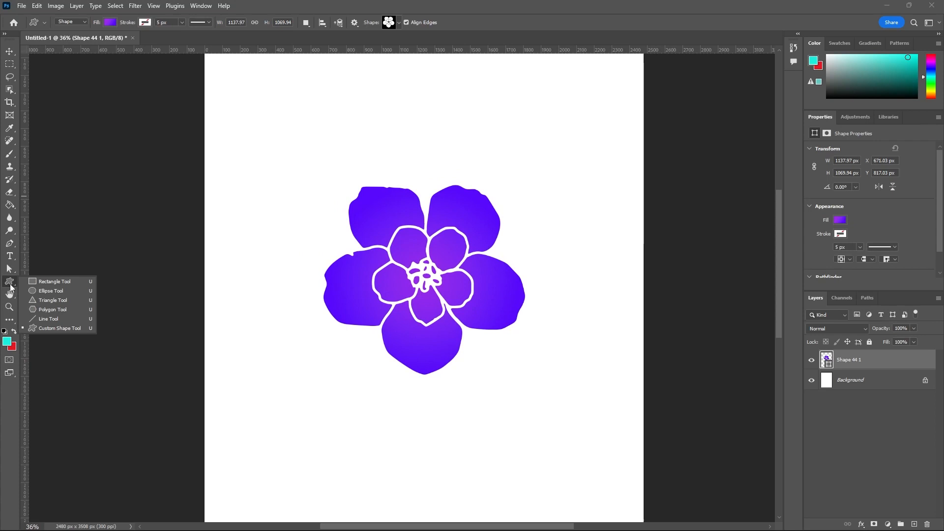
{"action": "left_click", "coordinate": [52, 327]}
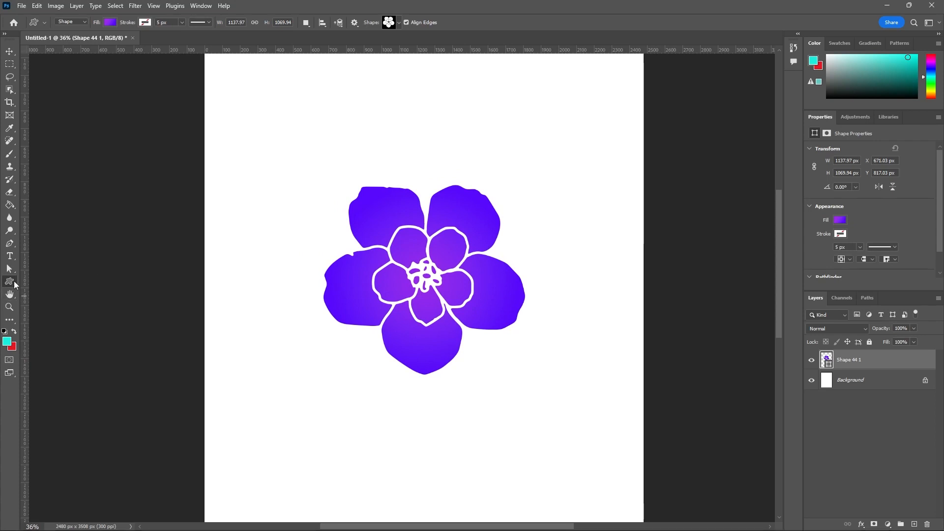
{"action": "left_click", "coordinate": [14, 282]}
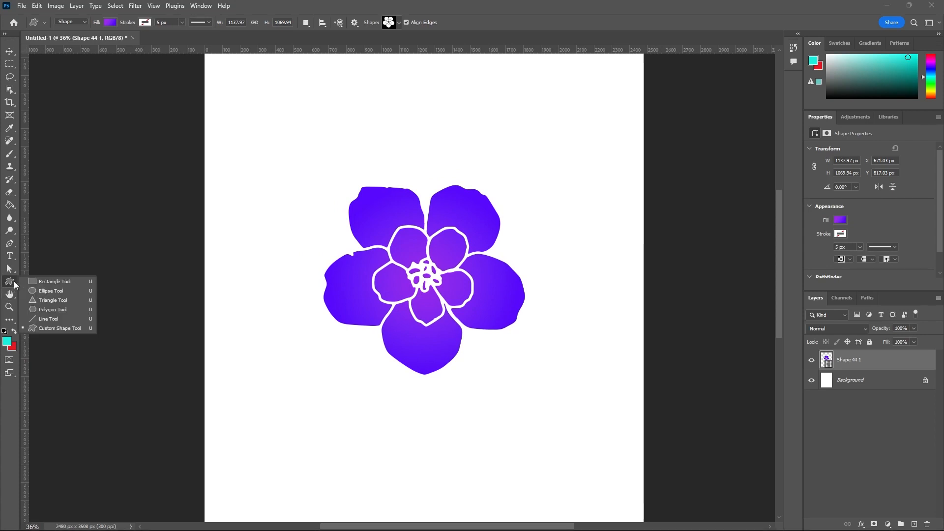
{"action": "left_click", "coordinate": [399, 22]}
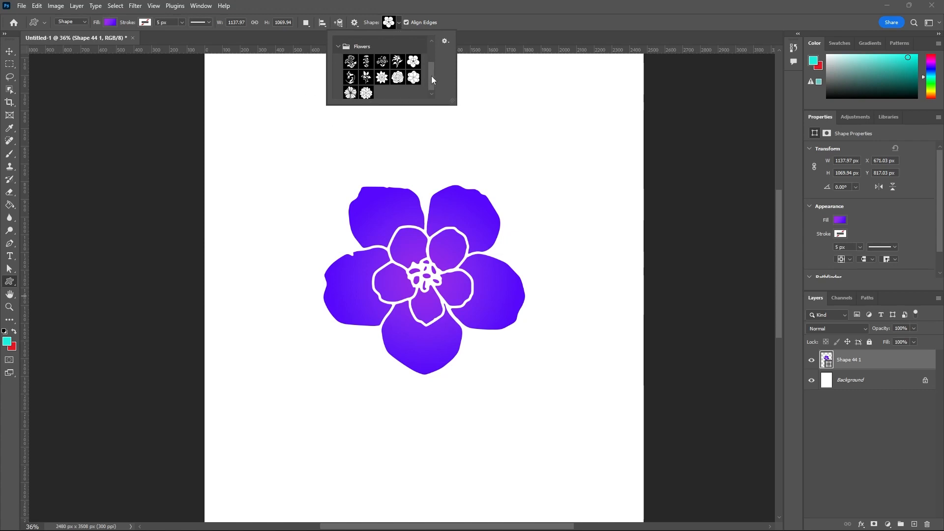
{"action": "mouse_move", "coordinate": [433, 75]}
{"action": "left_mouse_down"}
{"action": "mouse_move", "coordinate": [432, 55]}
{"action": "mouse_move", "coordinate": [431, 78]}
{"action": "left_mouse_up"}
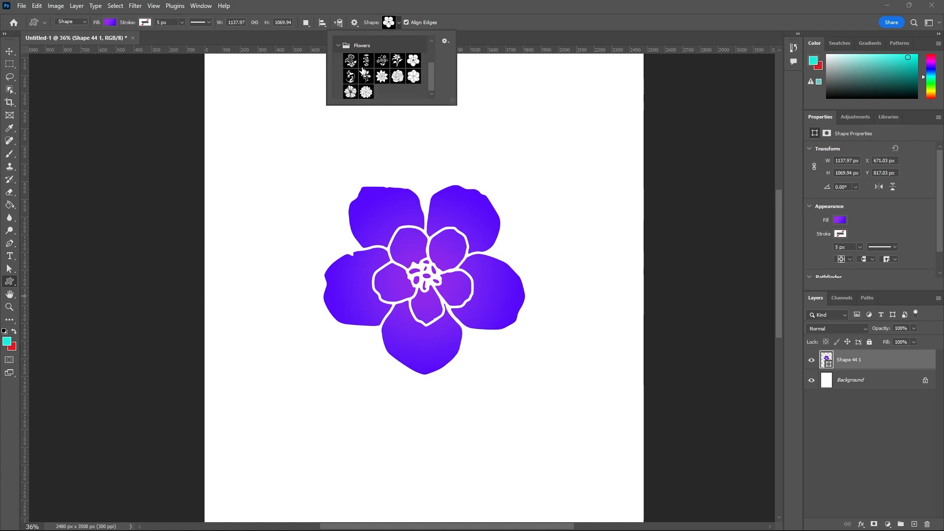
{"action": "left_click", "coordinate": [339, 46]}
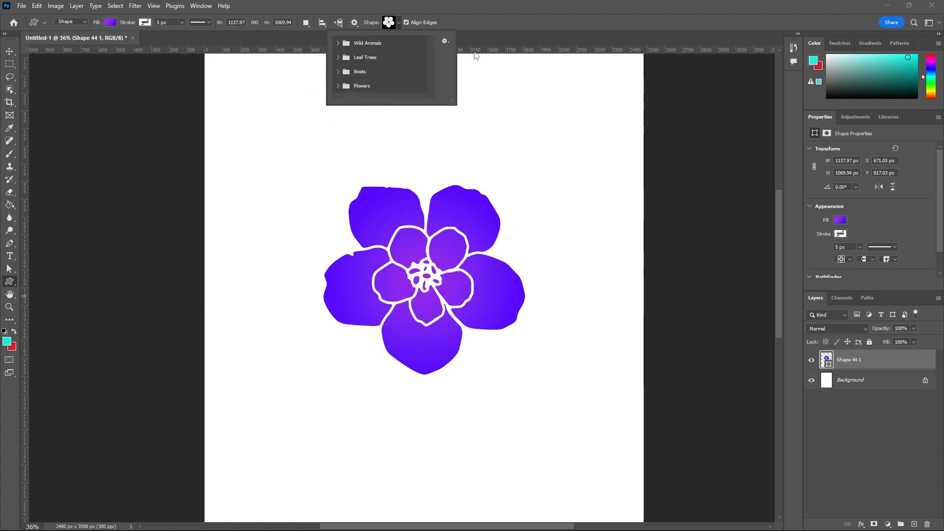
{"action": "left_click", "coordinate": [500, 47]}
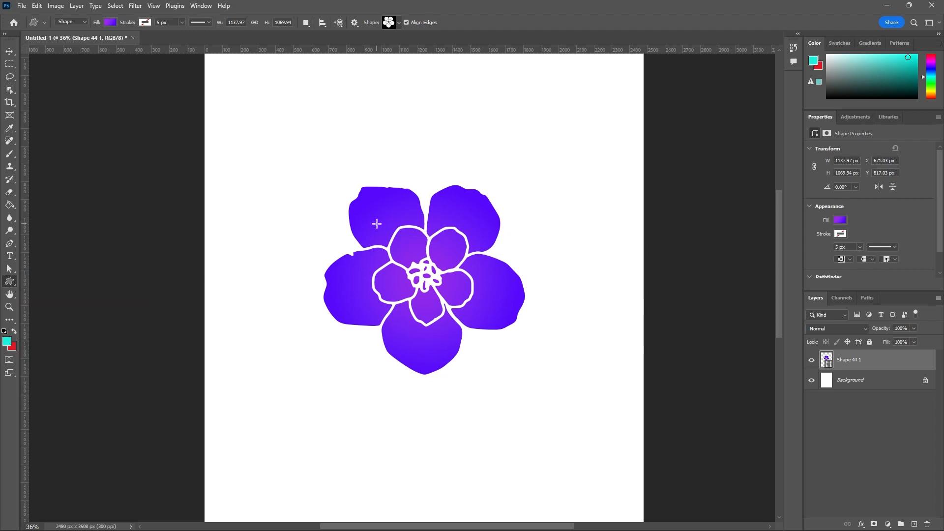
Step: Switch from the Custom Shape Tool back to the Rectangle Tool, and finish with the Move Tool active
{"action": "right_click", "coordinate": [11, 283]}
{"action": "left_click", "coordinate": [40, 282]}
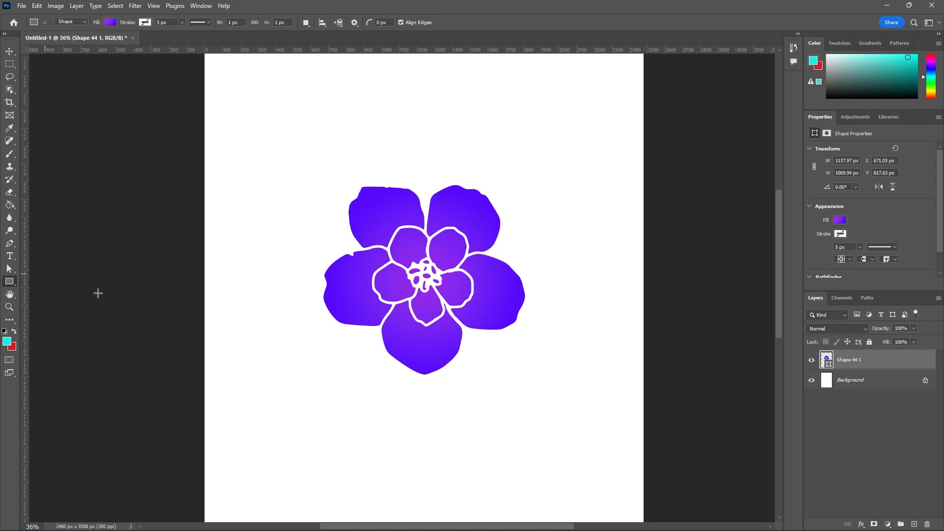
{"action": "scroll", "coordinate": [204, 310], "scroll_direction": "down", "scroll_amount": 2}
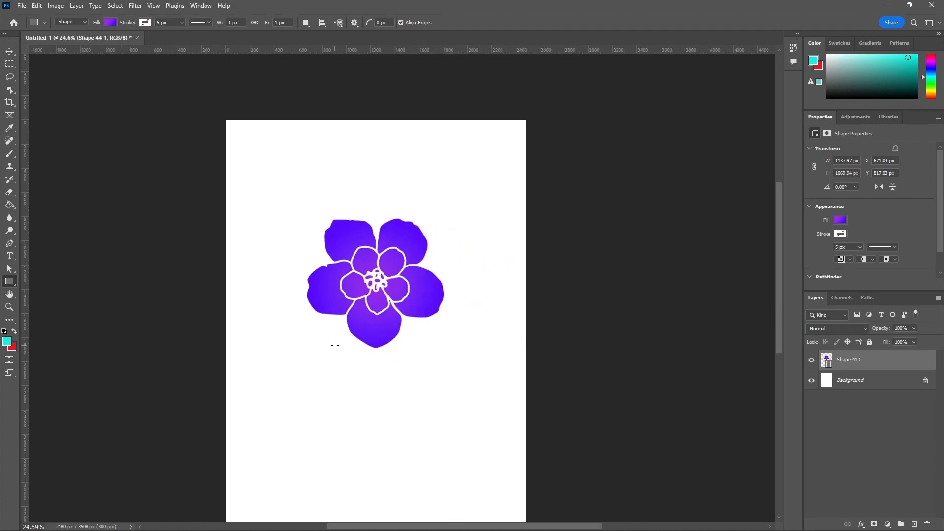
{"action": "scroll", "coordinate": [334, 345], "scroll_direction": "up", "scroll_amount": 1}
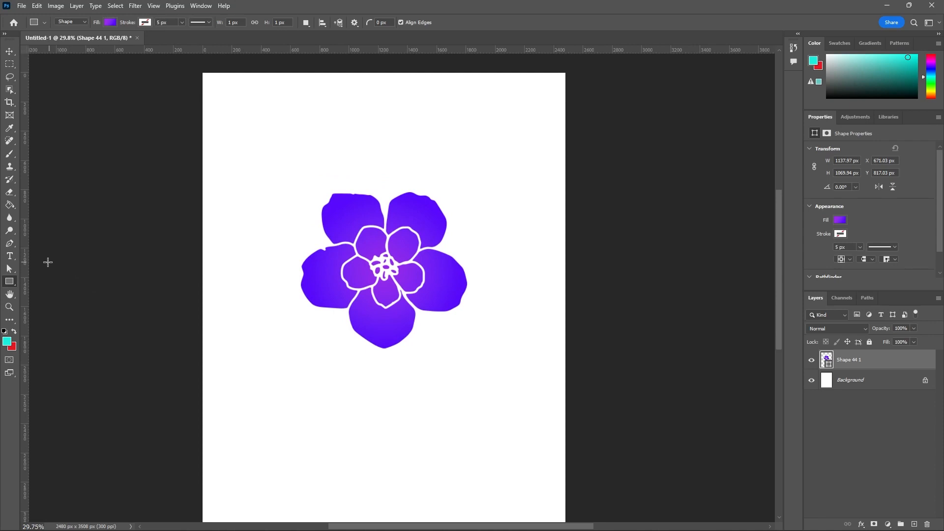
{"action": "left_click", "coordinate": [10, 51]}
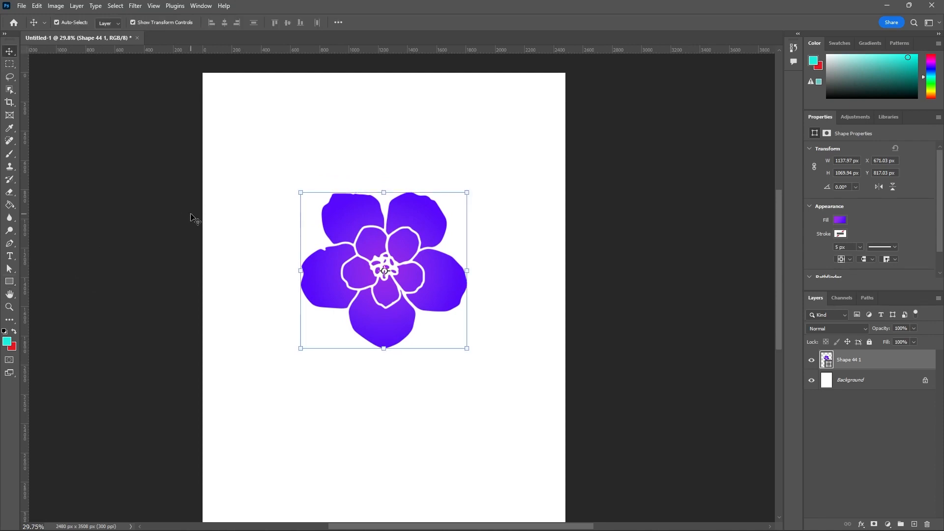